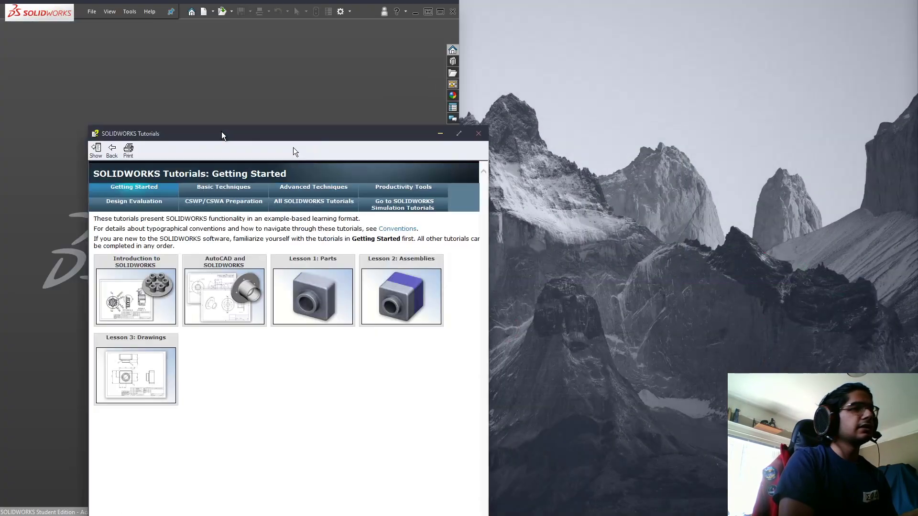
Step: Dock the SOLIDWORKS Tutorials window beside the main window, give the main window more width, and open Lesson 1: Parts
drag(229, 135, 917, 208)
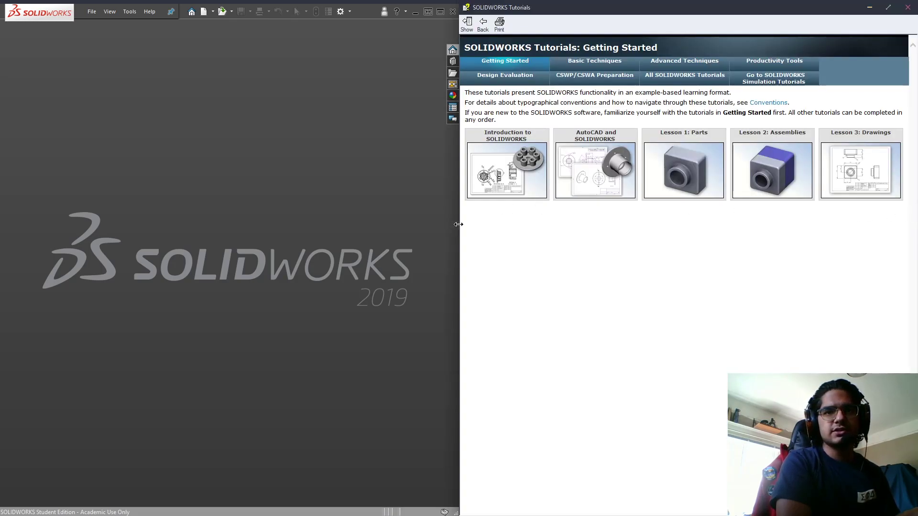
drag(460, 224, 646, 224)
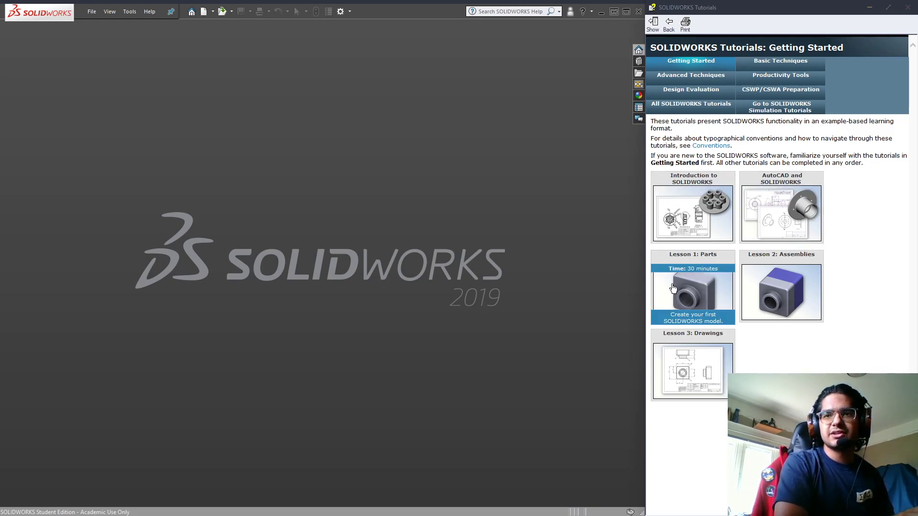
click(698, 281)
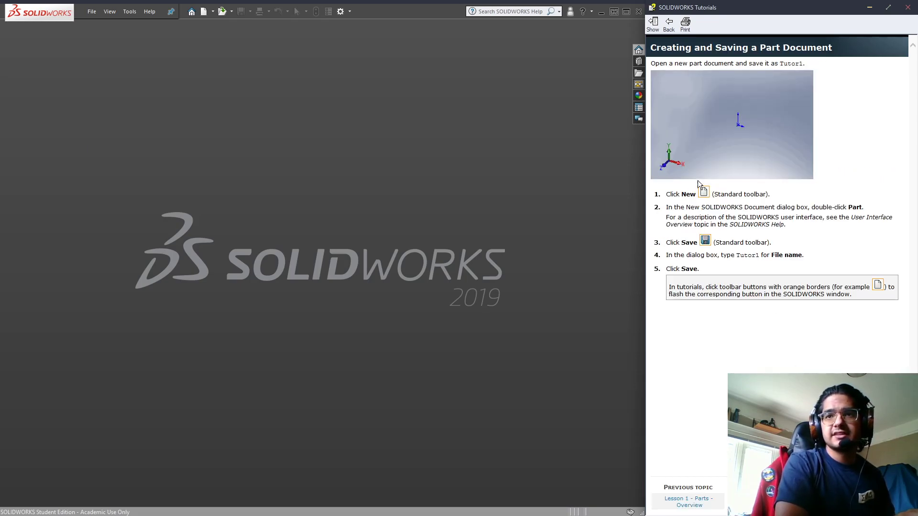
Step: Locate the New command from the tutorial's first instruction and start creating a new document
drag(665, 194, 779, 198)
click(750, 195)
drag(726, 207, 773, 204)
click(736, 201)
click(705, 192)
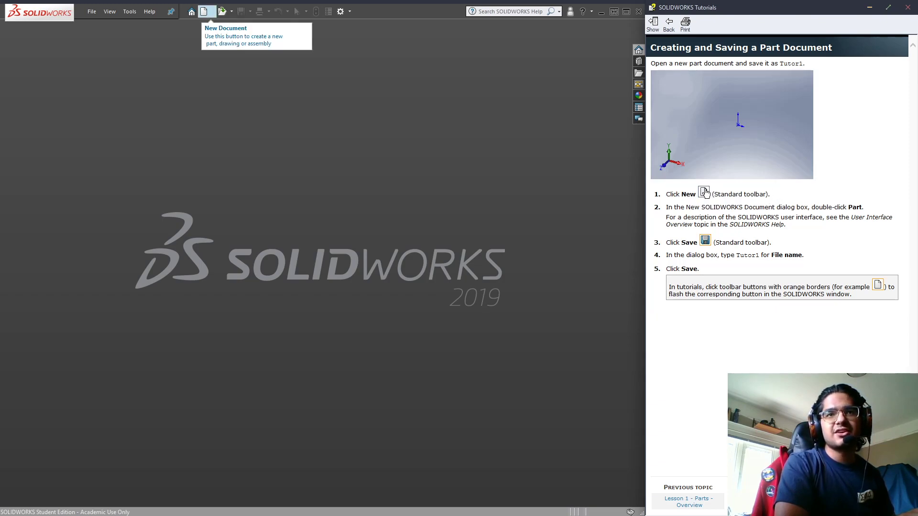
click(204, 12)
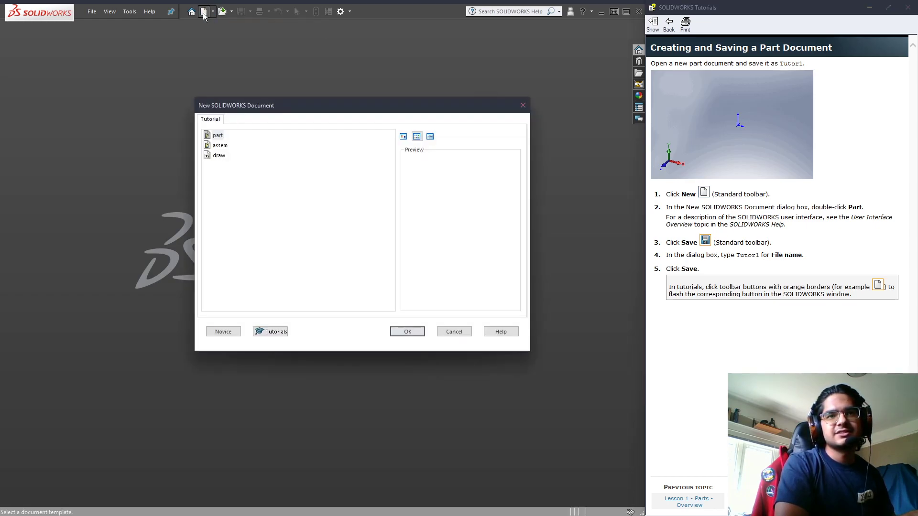
Step: Look through the part, assem and draw templates, and create a document from the part template
click(219, 145)
click(218, 156)
click(217, 137)
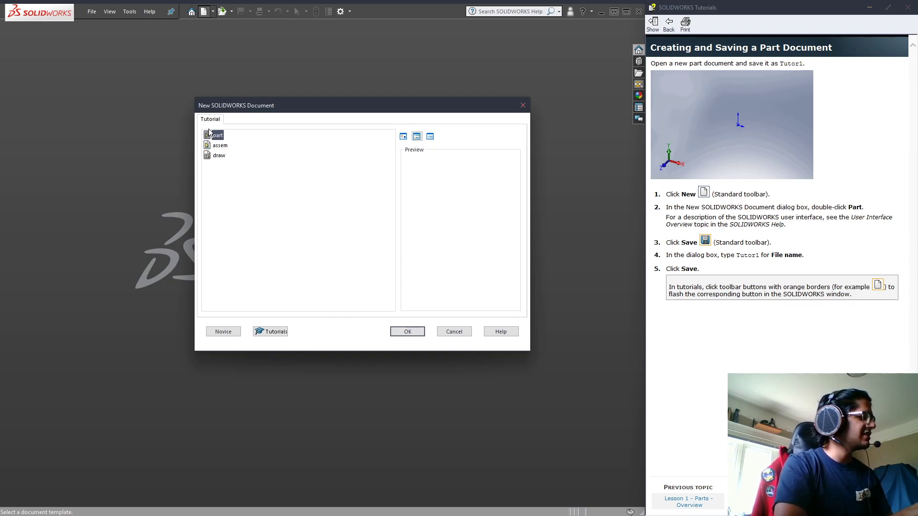
click(216, 146)
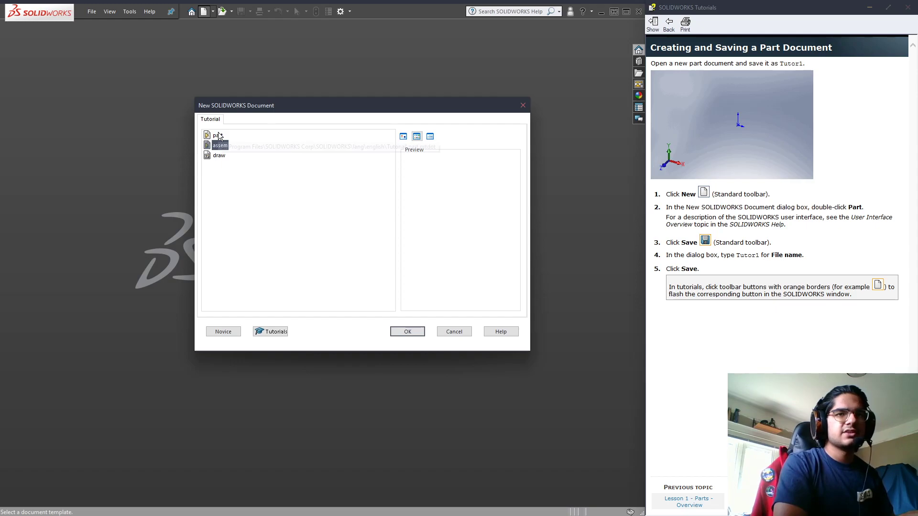
click(226, 157)
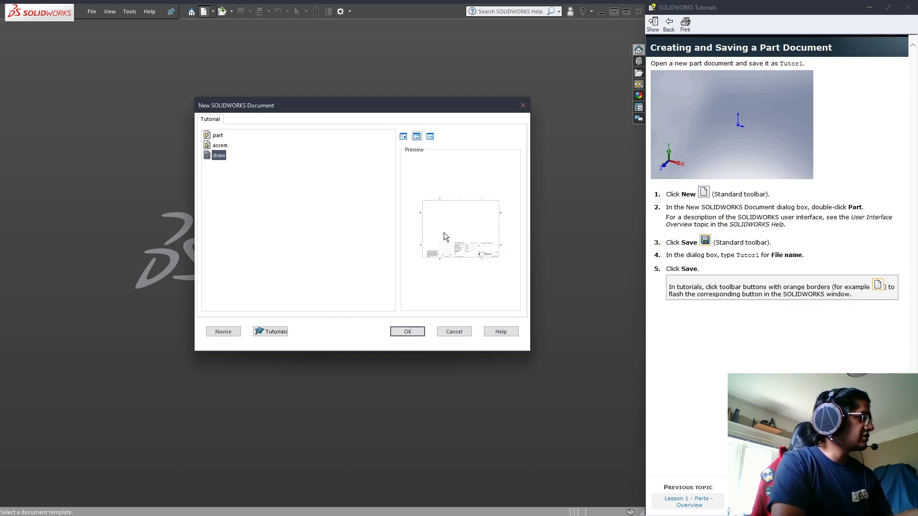
click(217, 135)
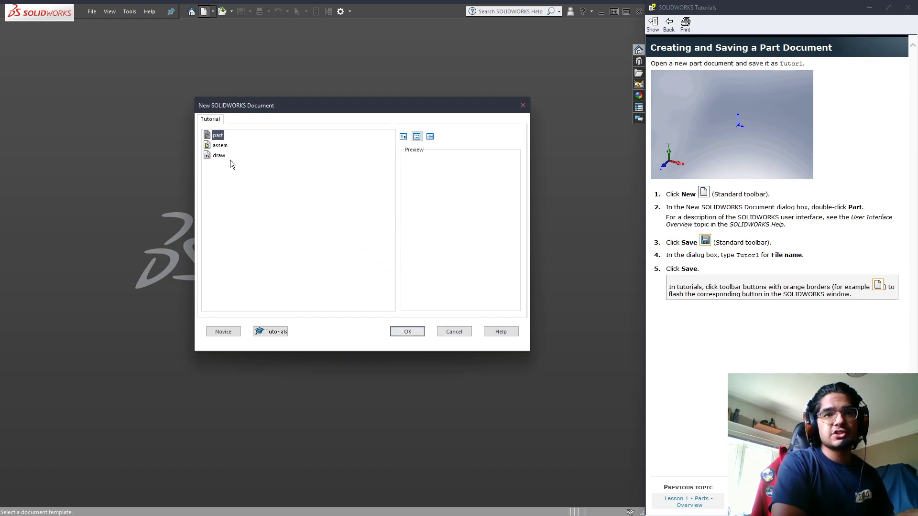
click(404, 330)
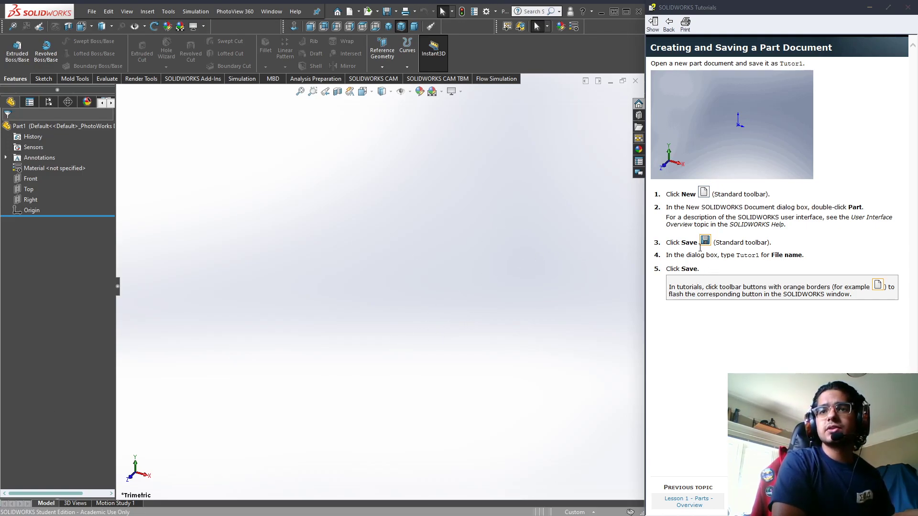
Step: Save the new part on the Desktop as Tutor1
click(728, 256)
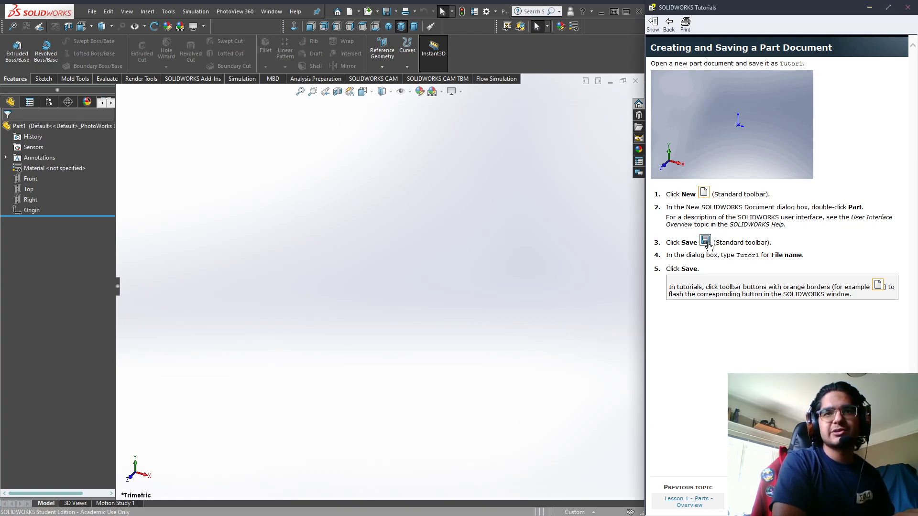
click(705, 241)
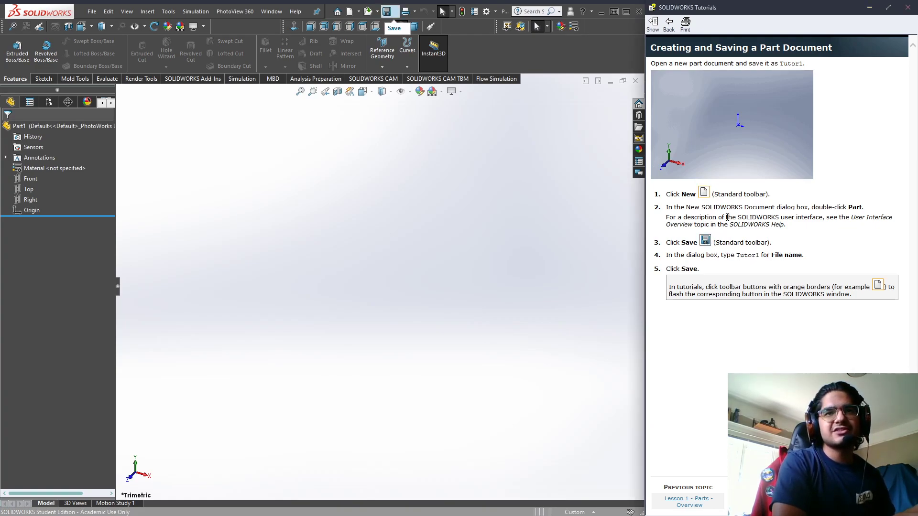
click(388, 15)
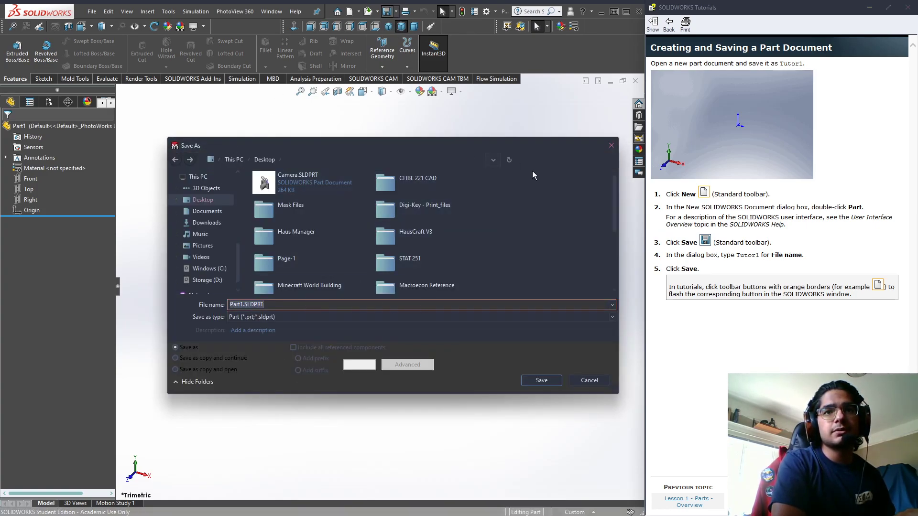
drag(485, 152, 473, 295)
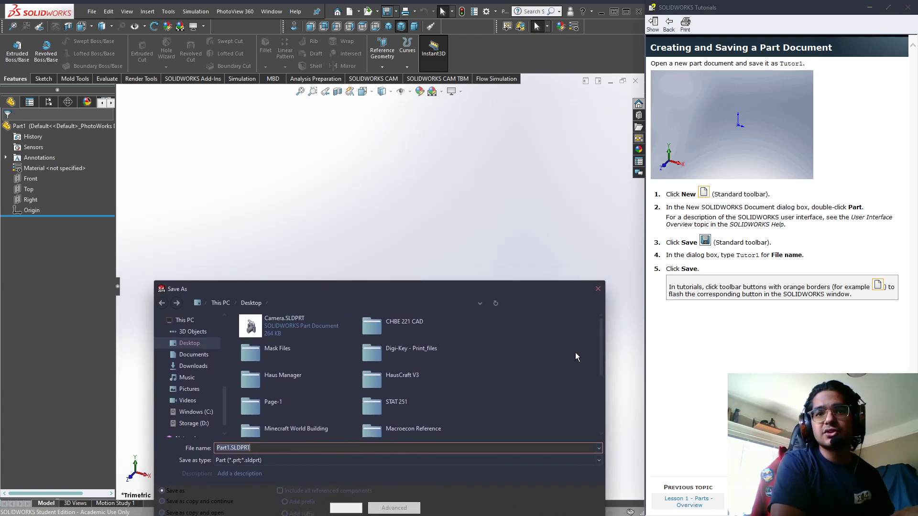
text(Tutor)
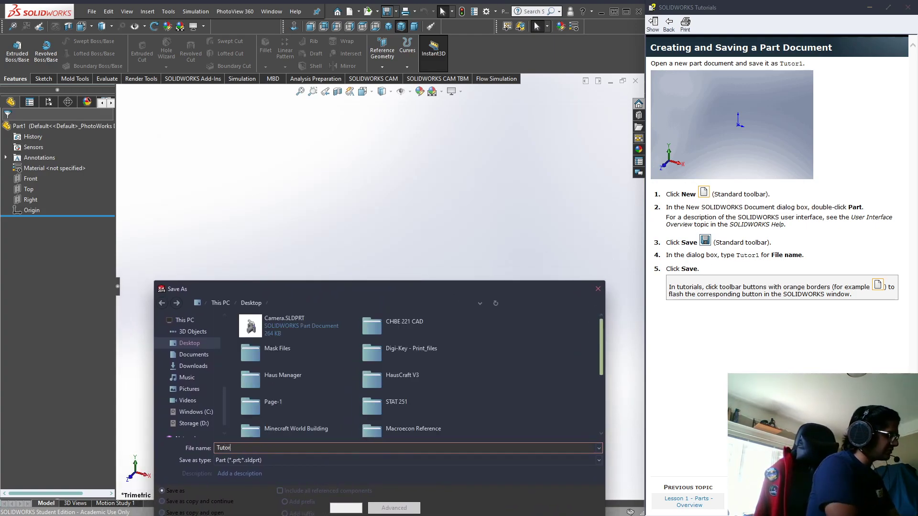
text(1)
drag(460, 288, 389, 151)
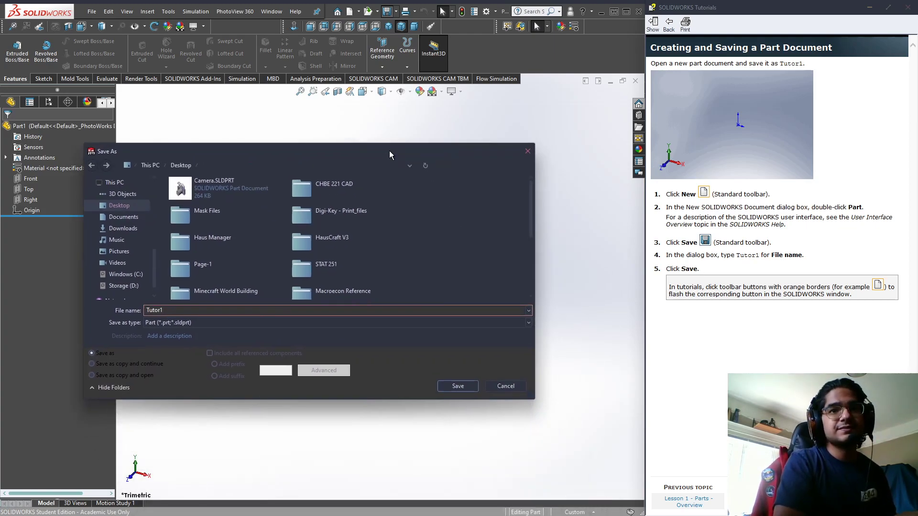
click(457, 385)
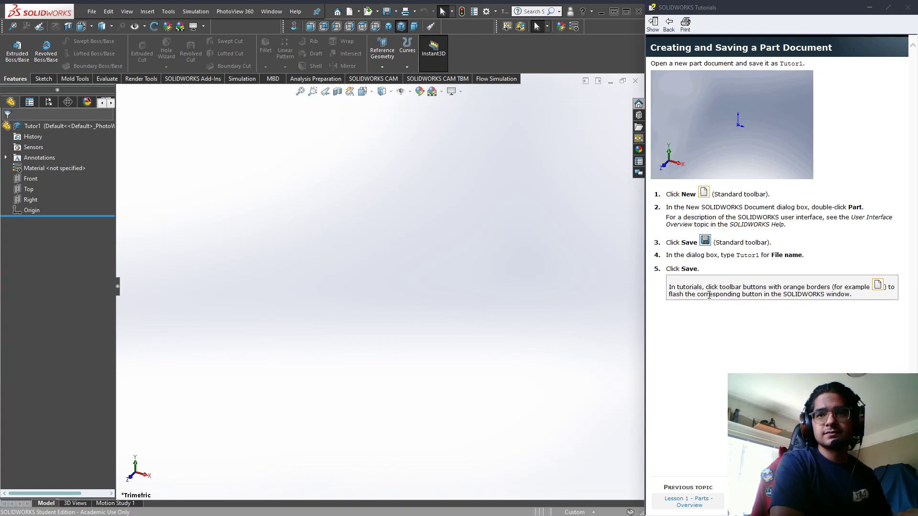
Step: Read through the tutorial instructions and advance past Creating the Base to the Sketching the Base page
triple_click(763, 294)
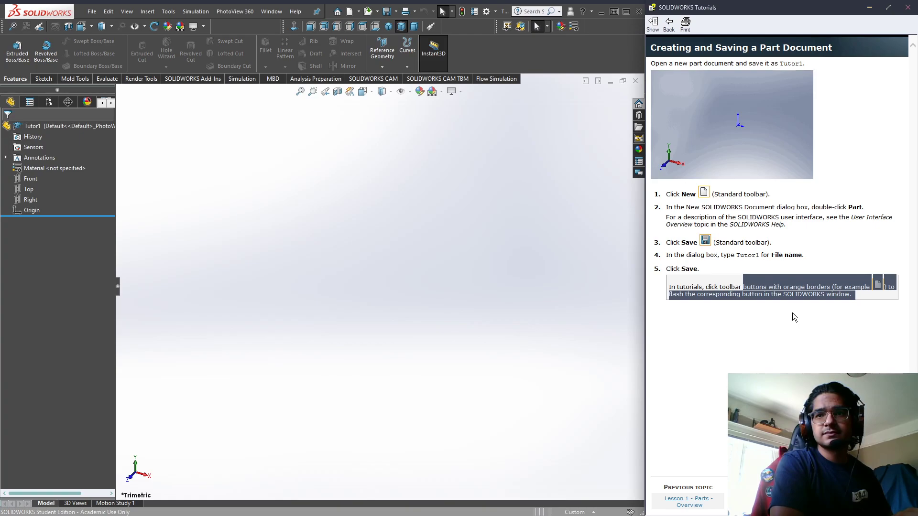
click(793, 312)
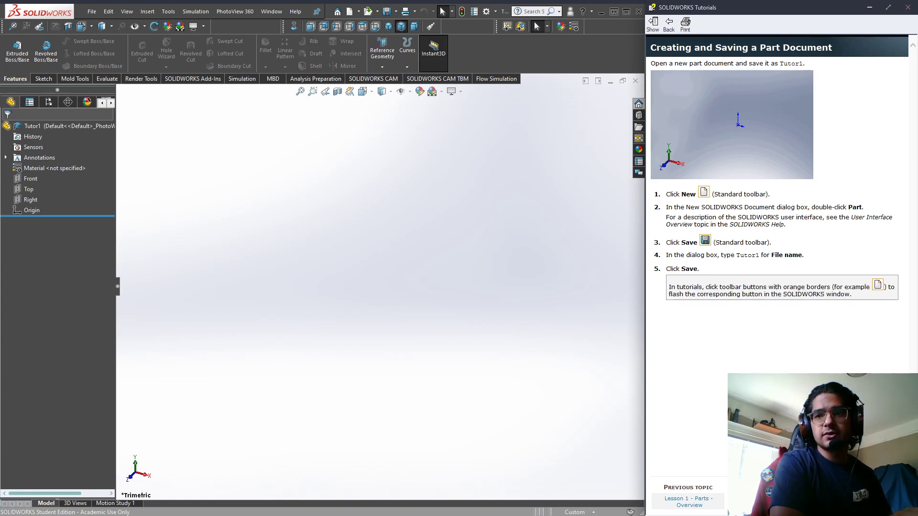
click(870, 498)
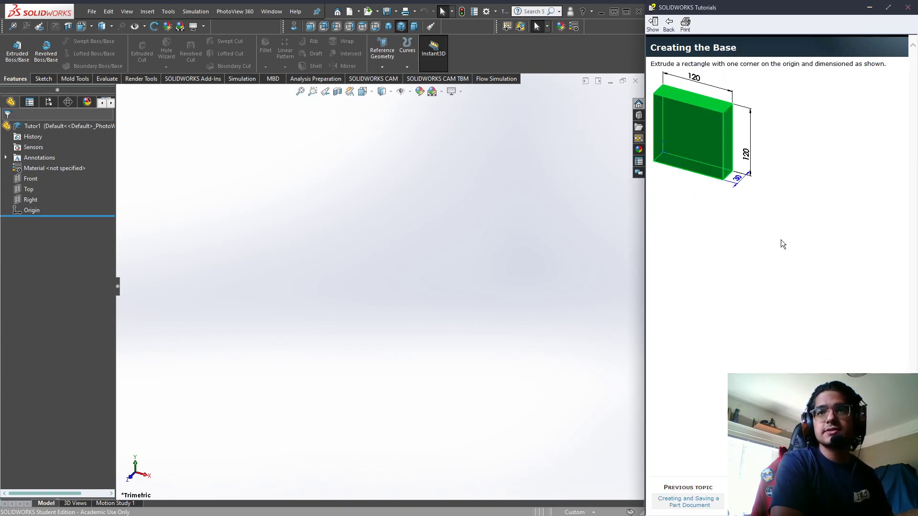
mouse_move(692, 55)
mouse_down()
mouse_move(778, 66)
mouse_move(855, 64)
mouse_up()
click(855, 64)
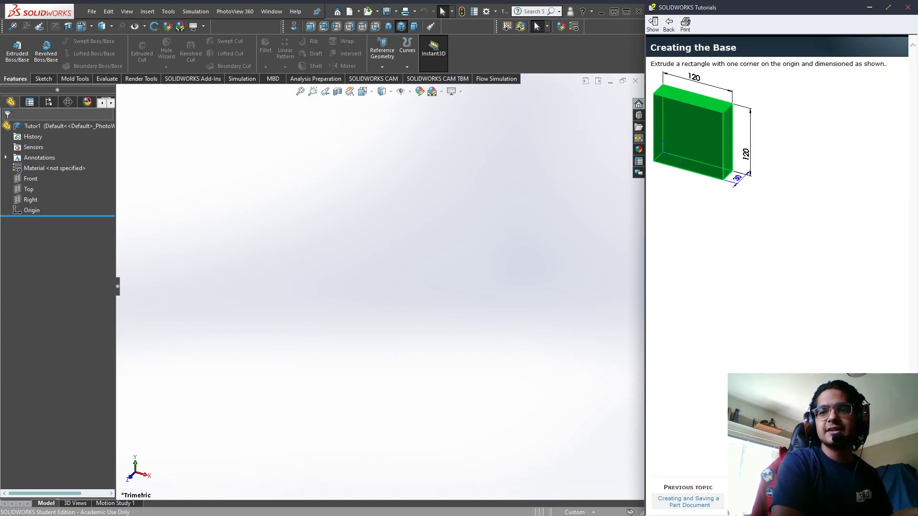
click(870, 498)
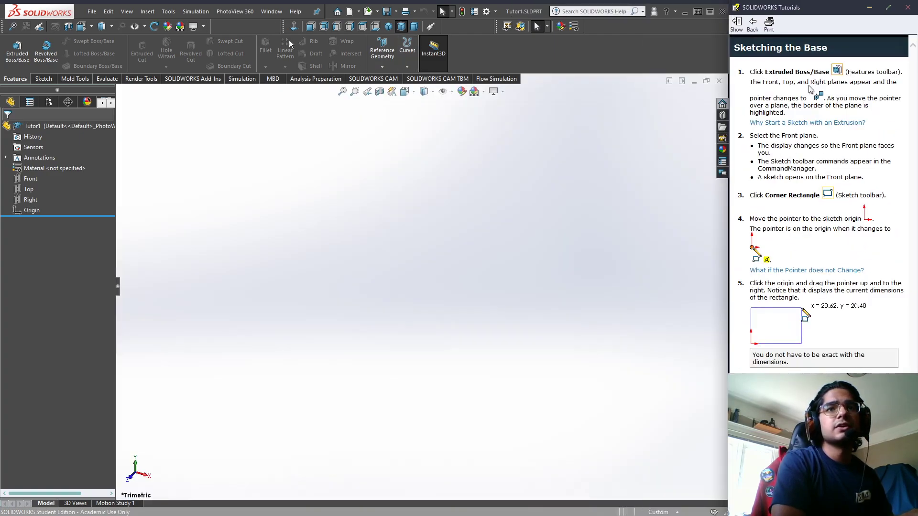
Step: Start an Extruded Boss/Base and open its sketch on the Front plane
click(43, 79)
click(15, 79)
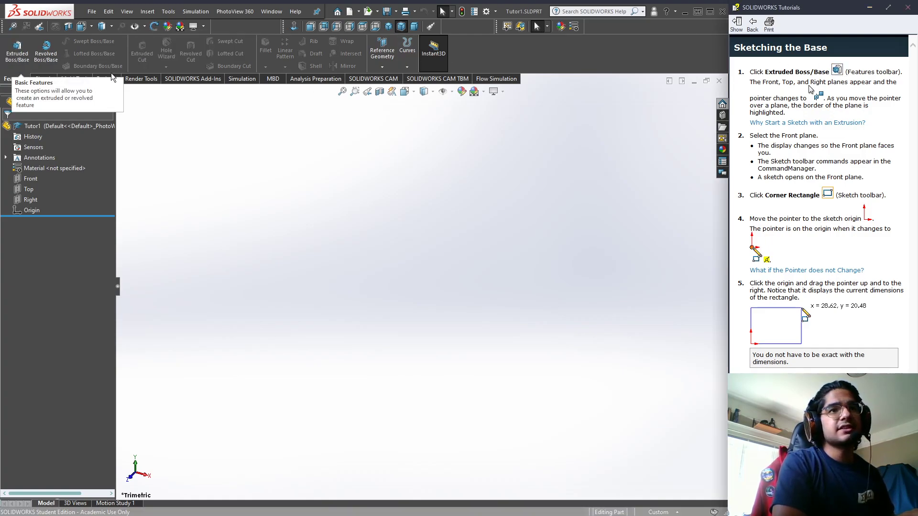
click(17, 50)
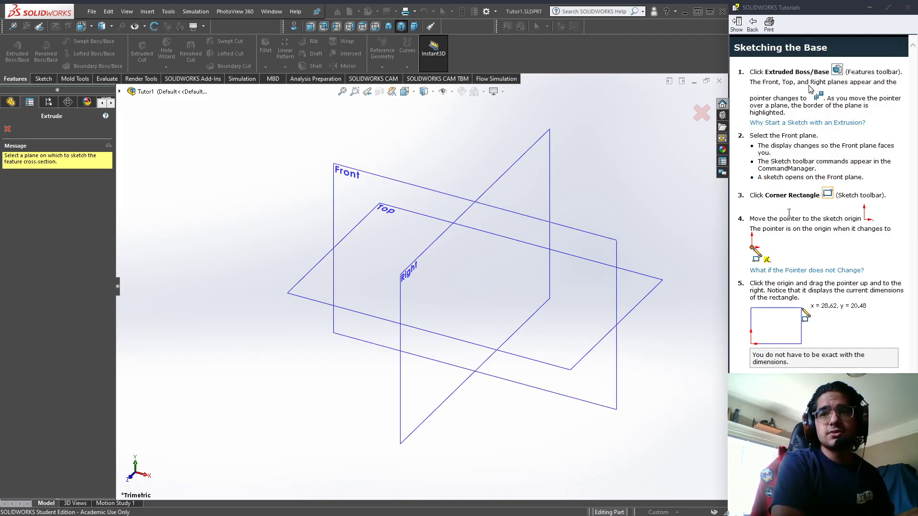
click(389, 180)
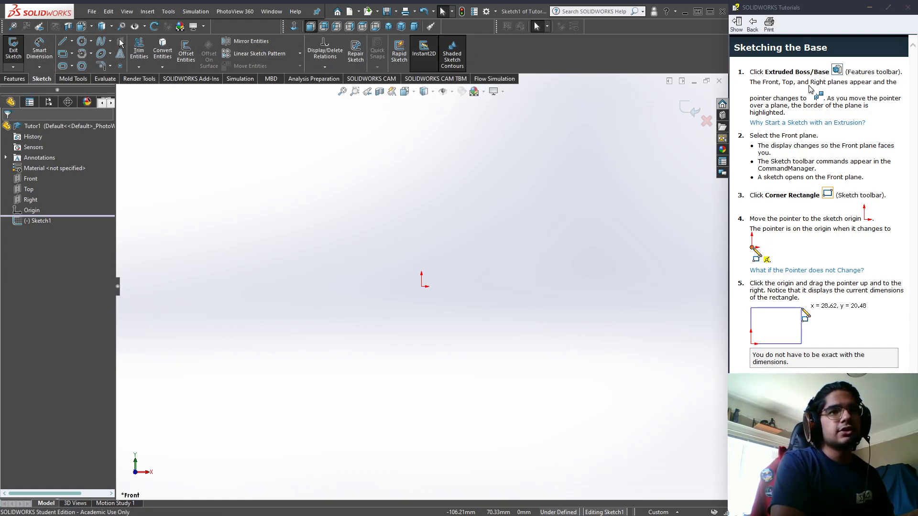
click(84, 55)
click(250, 205)
click(286, 108)
click(420, 281)
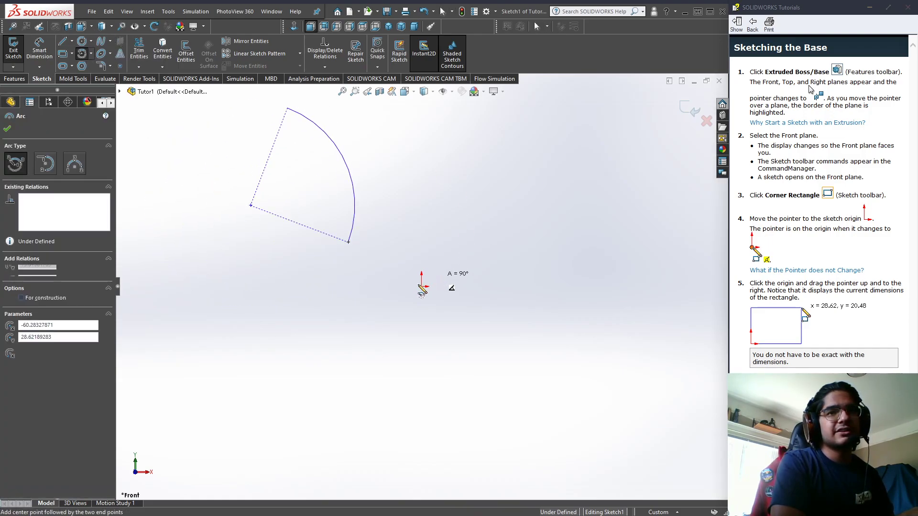
click(102, 54)
click(288, 108)
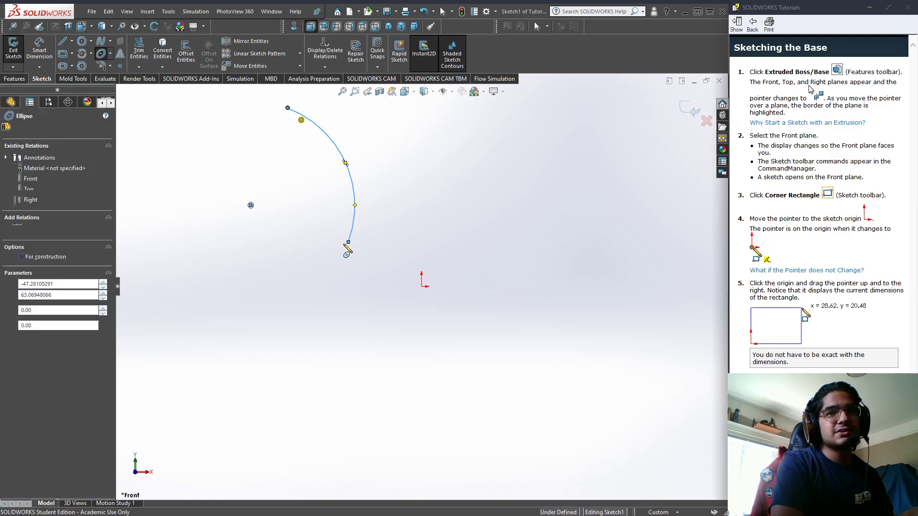
click(354, 249)
click(412, 200)
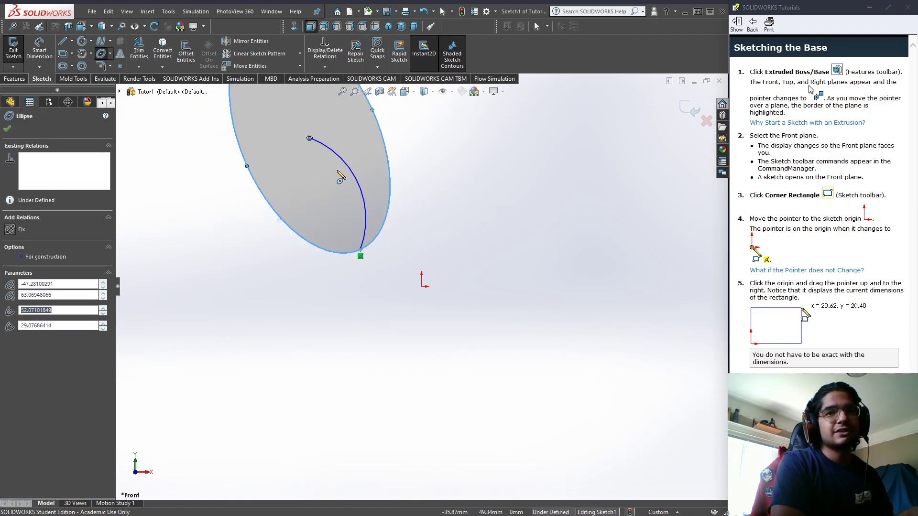
middle_drag(411, 200, 360, 294)
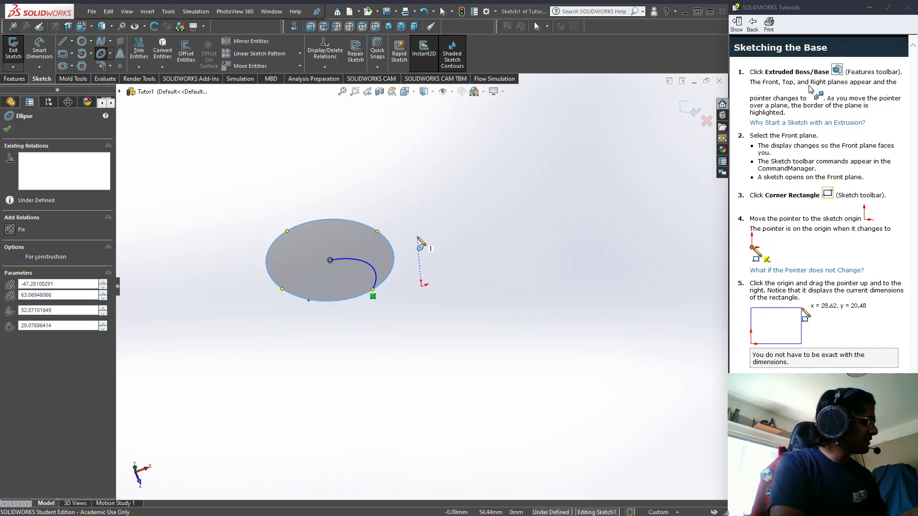
key(ctrl+z)
key(ctrl+z)
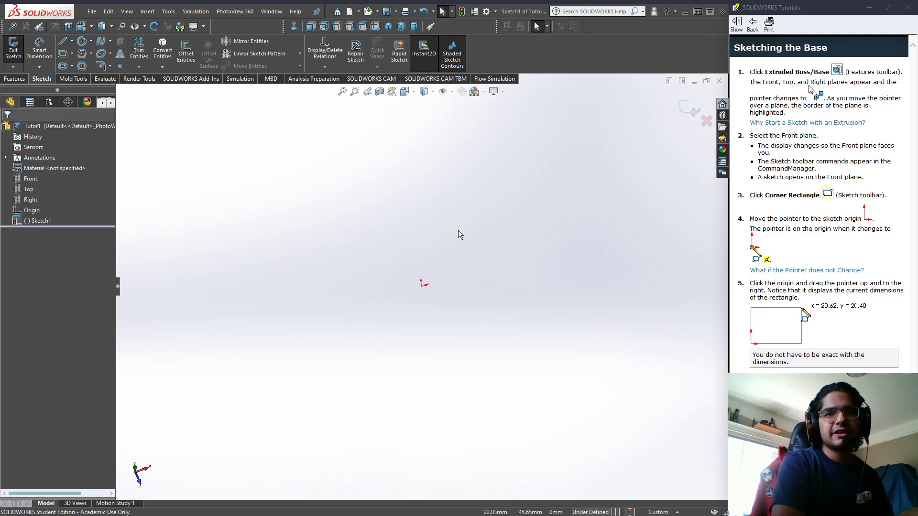
mouse_move(447, 253)
middle_down()
mouse_move(461, 305)
mouse_move(445, 232)
mouse_move(455, 221)
mouse_move(440, 155)
mouse_move(432, 156)
middle_up()
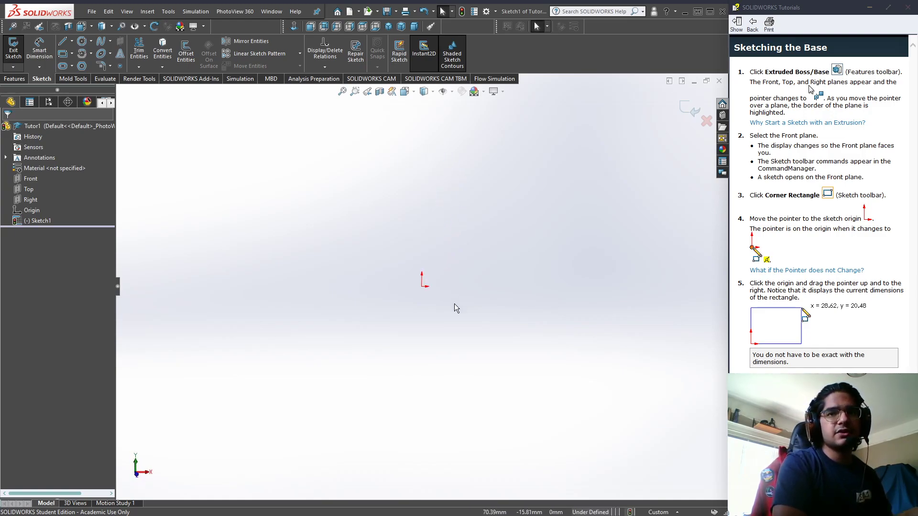
middle_drag(360, 281, 436, 286)
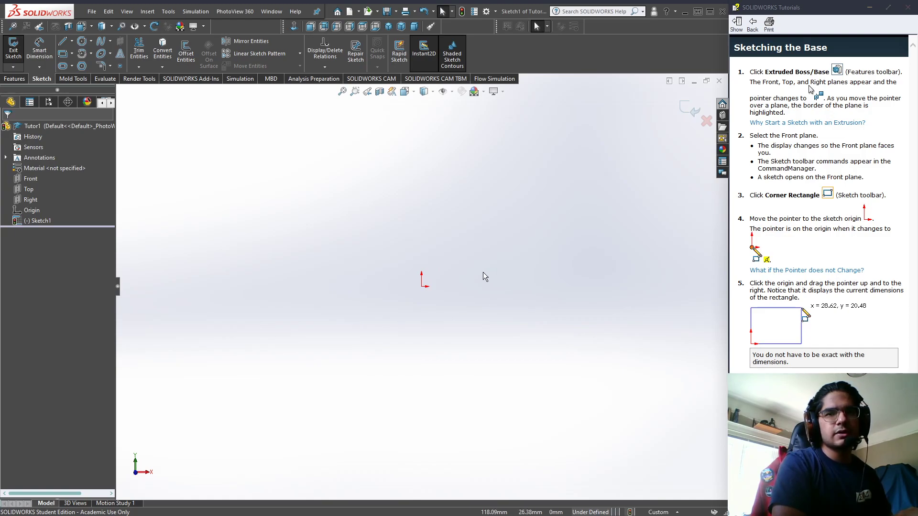
middle_drag(443, 300, 386, 284)
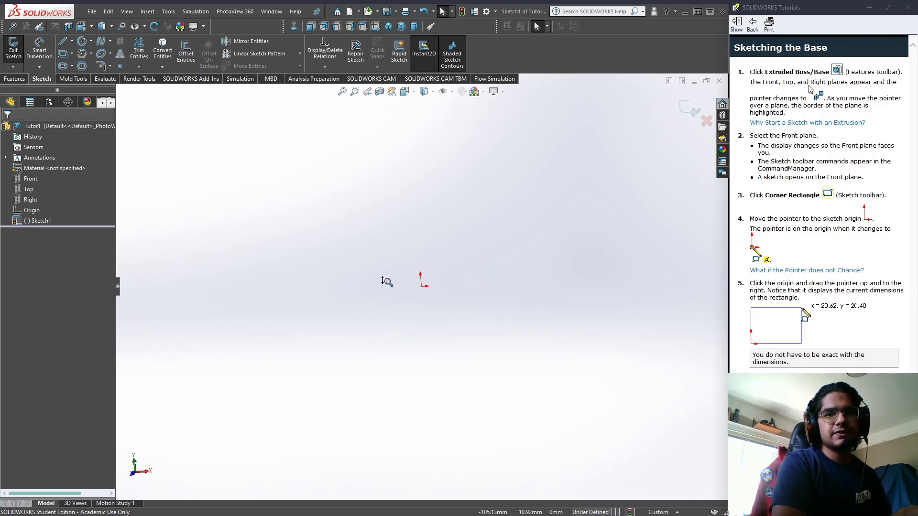
mouse_move(467, 293)
shift+middle_down()
mouse_move(377, 311)
mouse_move(440, 278)
mouse_move(427, 283)
shift+middle_up()
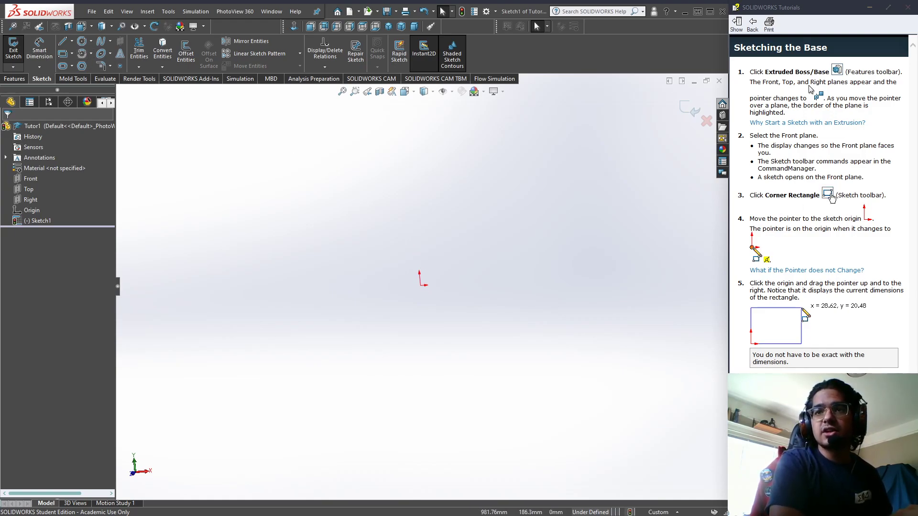
Step: Sketch a corner rectangle about 466 mm wide and 415 mm high with its lower corner on the sketch origin
click(65, 57)
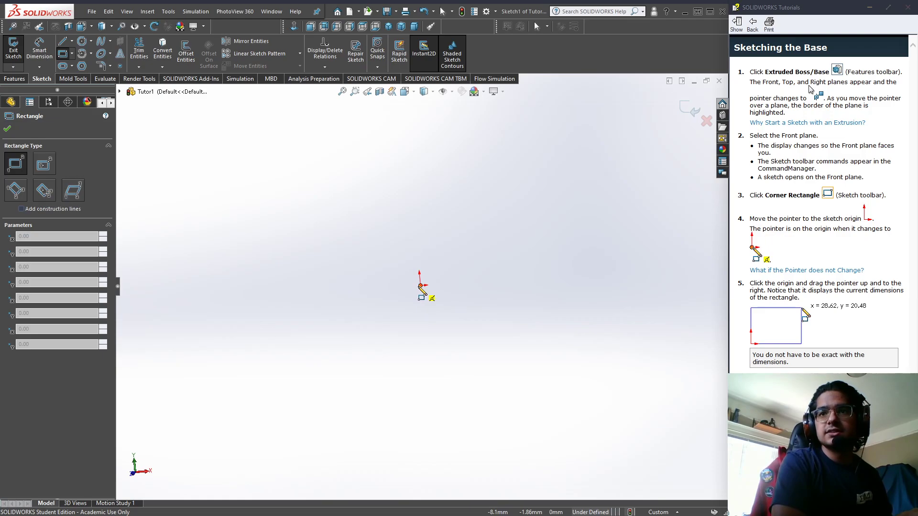
mouse_move(420, 286)
mouse_down()
mouse_move(508, 135)
mouse_move(563, 129)
mouse_move(624, 209)
mouse_move(585, 163)
mouse_move(607, 146)
mouse_move(582, 134)
mouse_move(226, 216)
mouse_move(418, 153)
mouse_move(555, 194)
mouse_move(551, 145)
mouse_up()
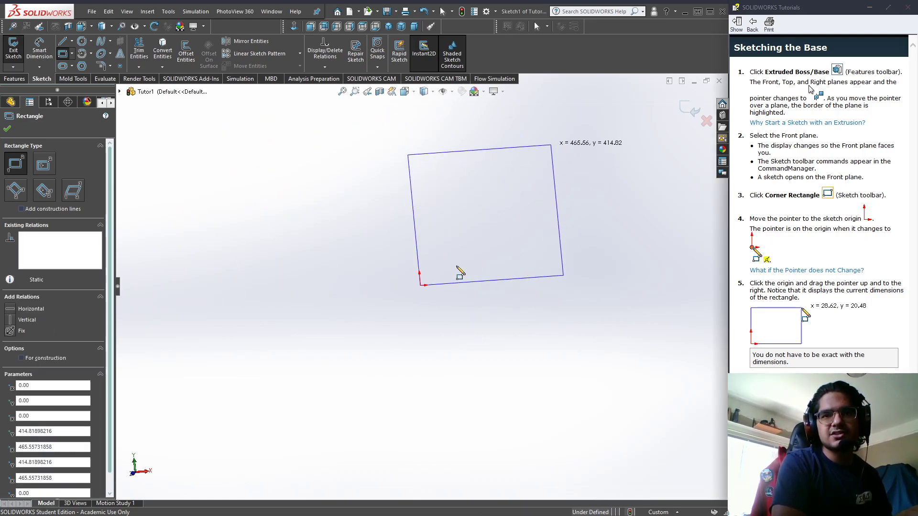
scroll(586, 277, up, 8)
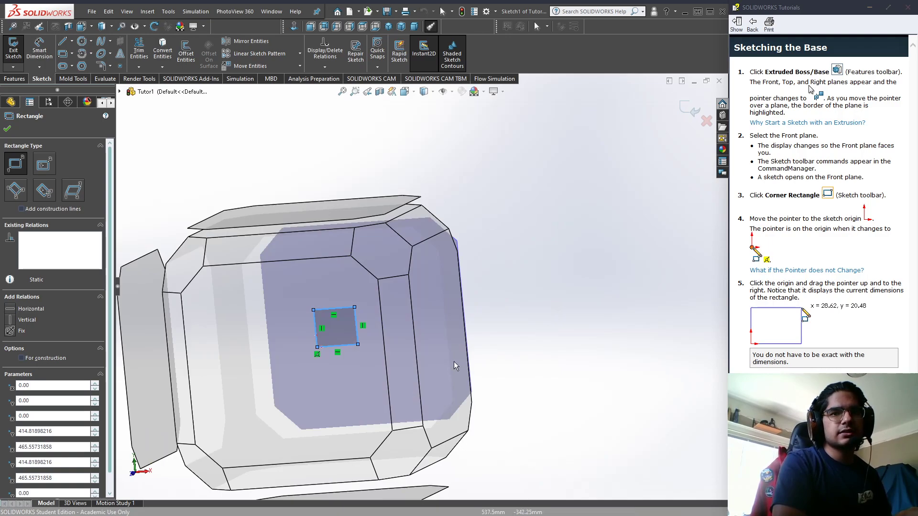
scroll(335, 330, up, 6)
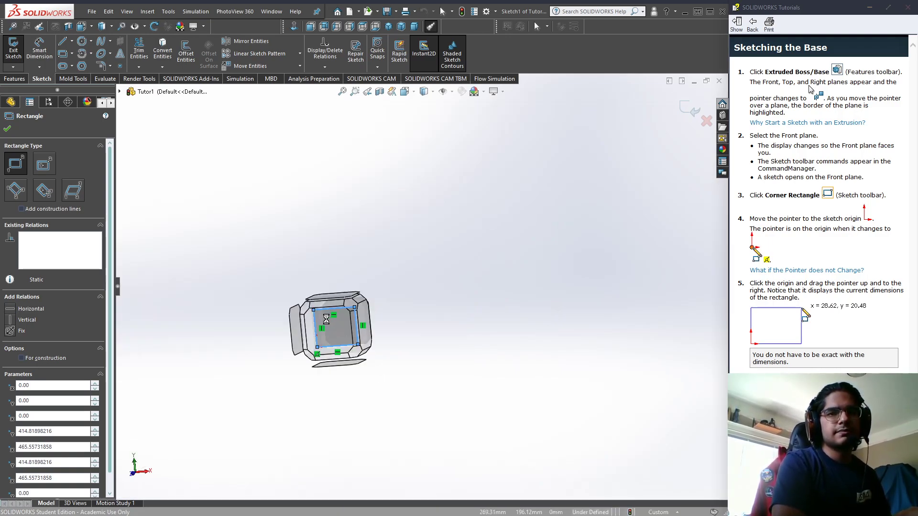
key(ctrl+8)
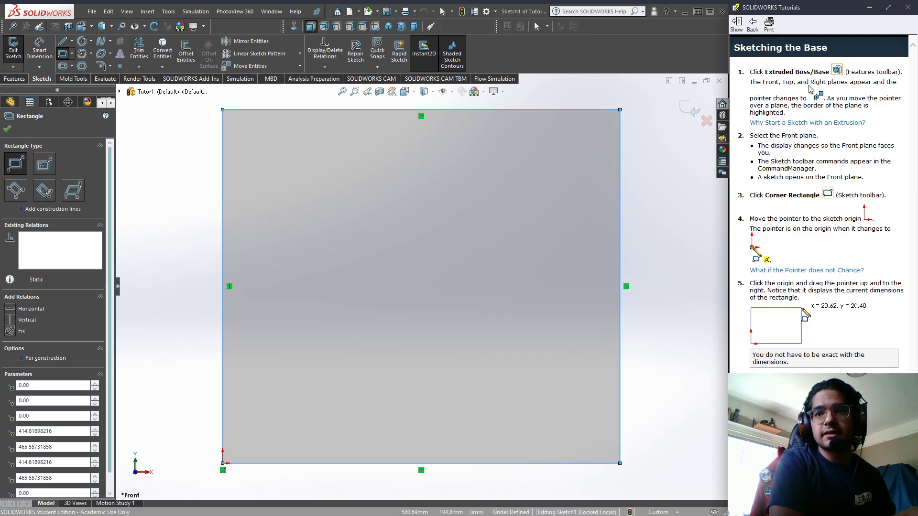
click(676, 377)
key(Escape)
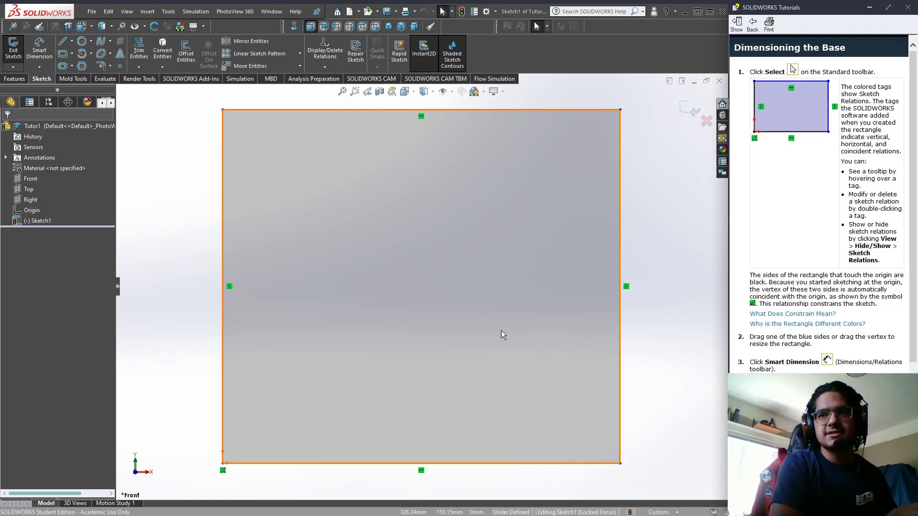
scroll(837, 276, down, 3)
scroll(821, 263, up, 3)
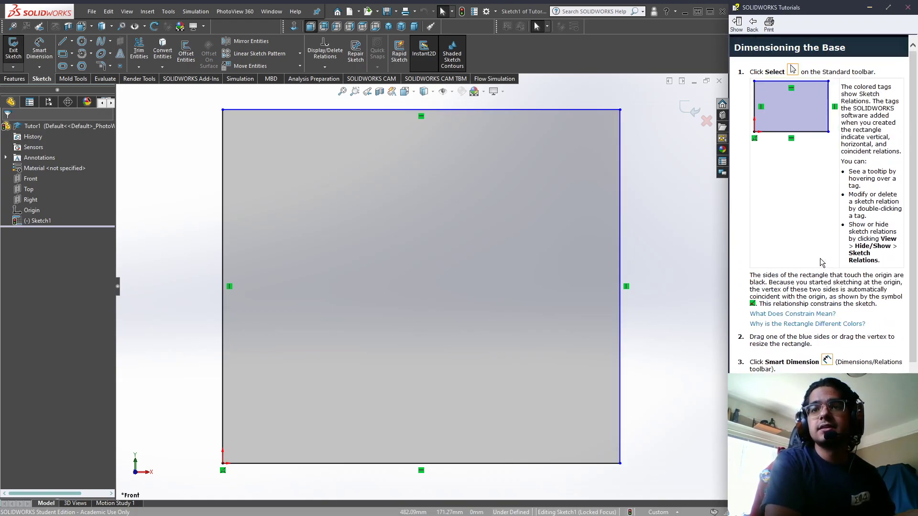
mouse_move(792, 70)
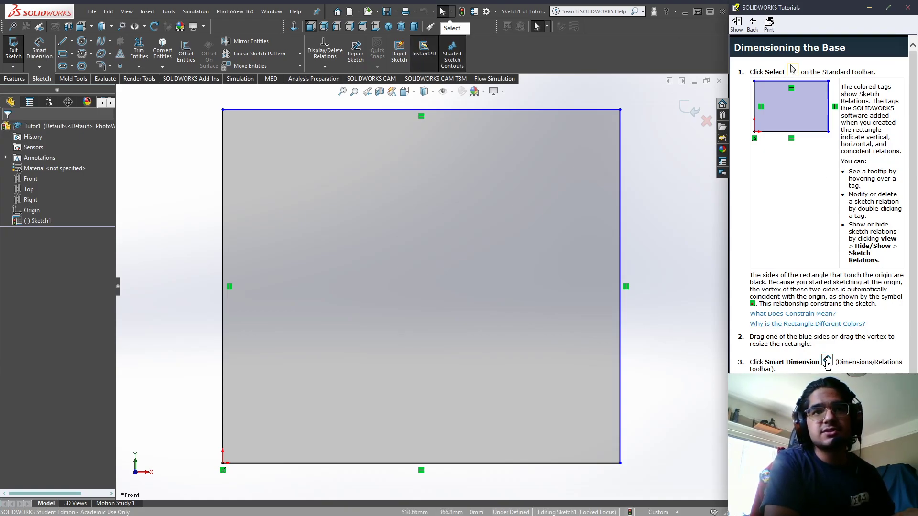
mouse_move(827, 359)
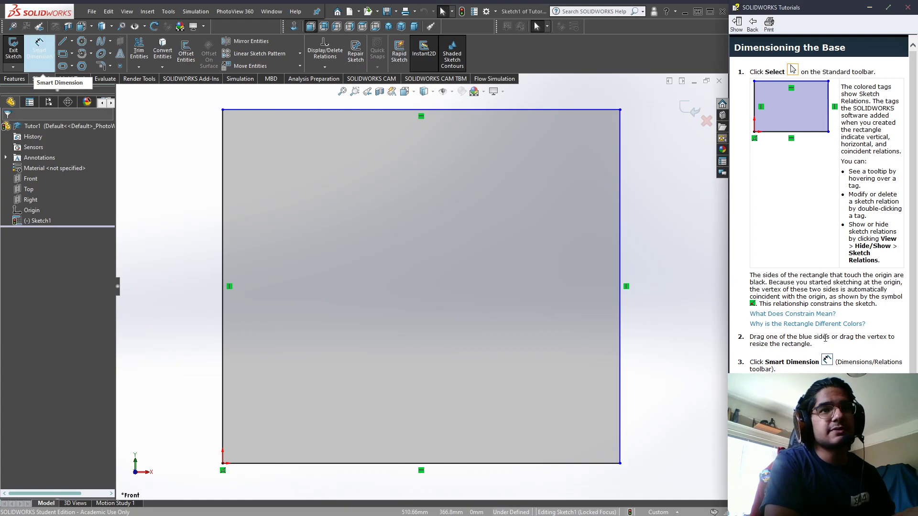
click(41, 52)
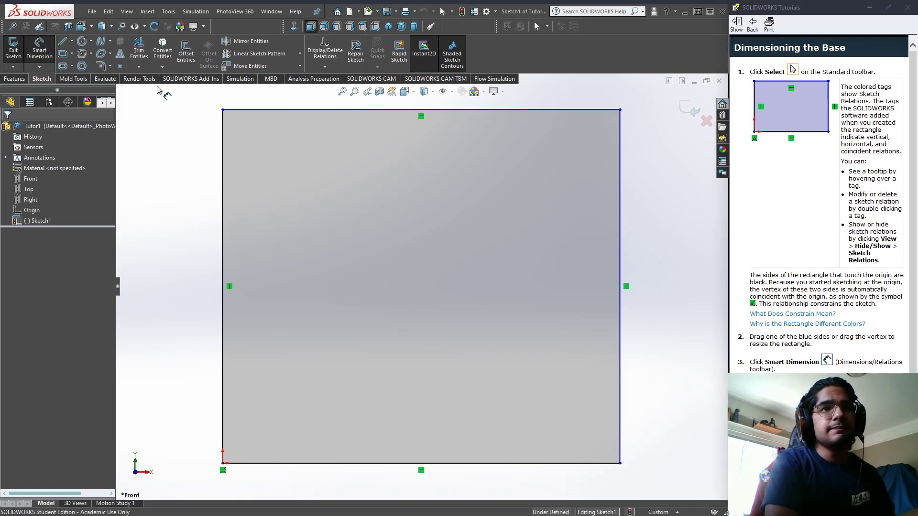
click(296, 111)
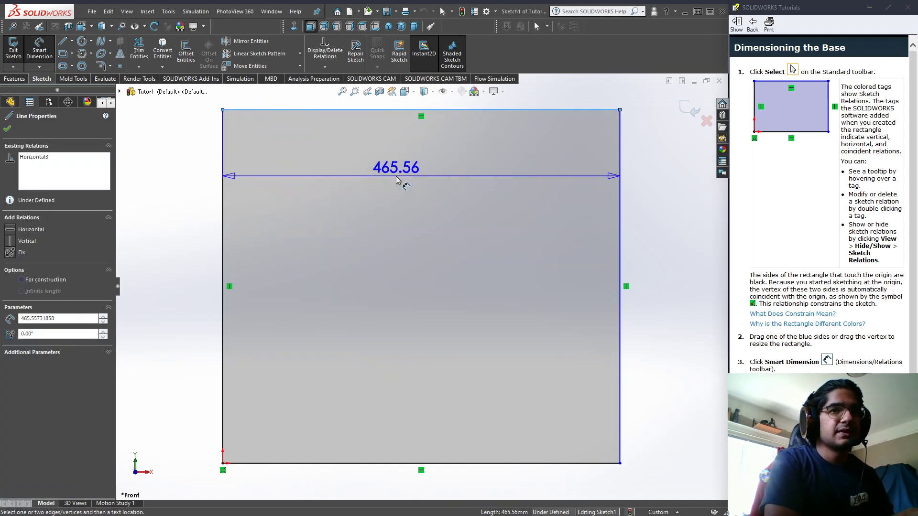
key(Escape)
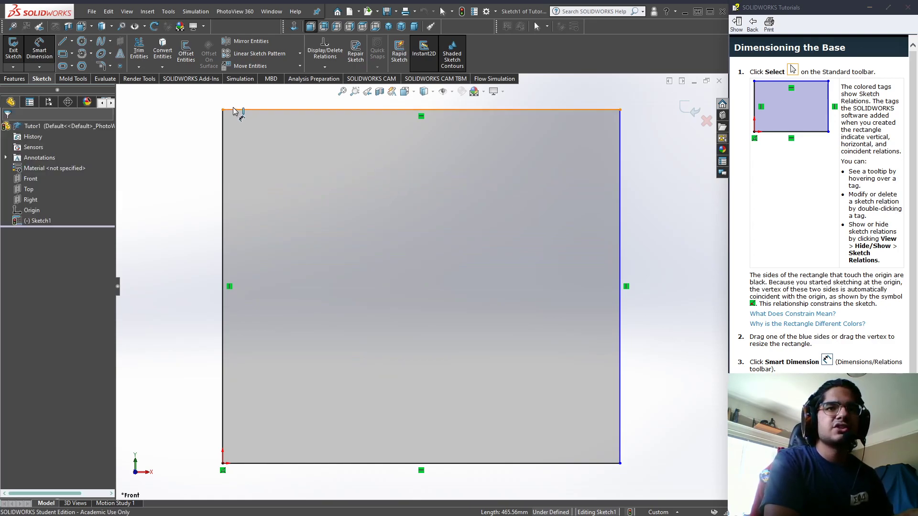
click(222, 110)
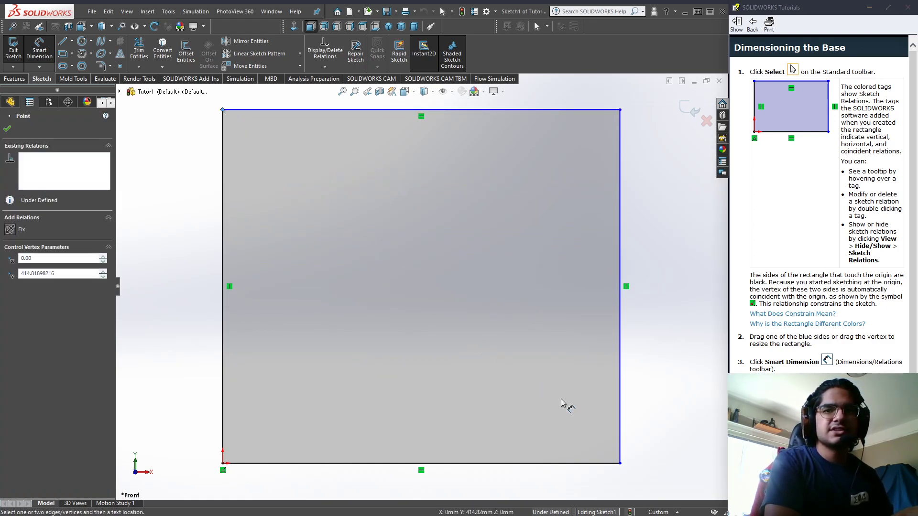
click(620, 463)
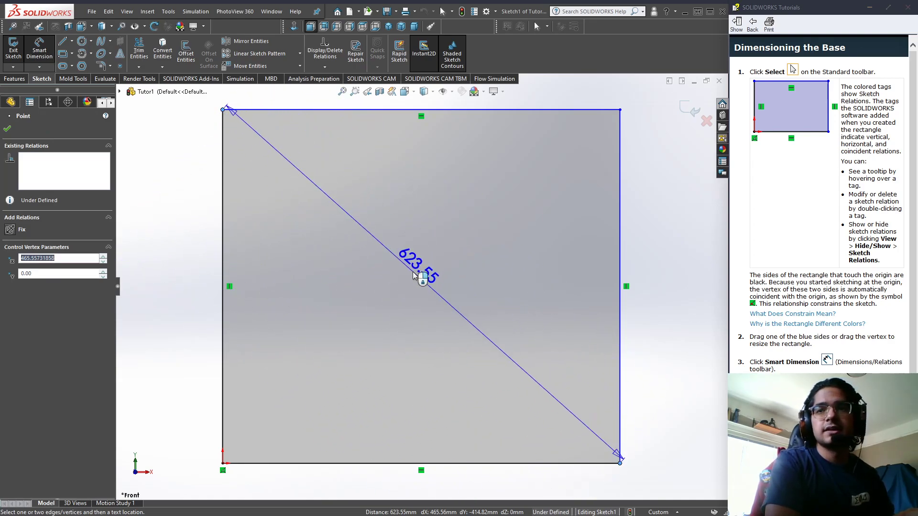
key(Escape)
scroll(811, 235, down, 3)
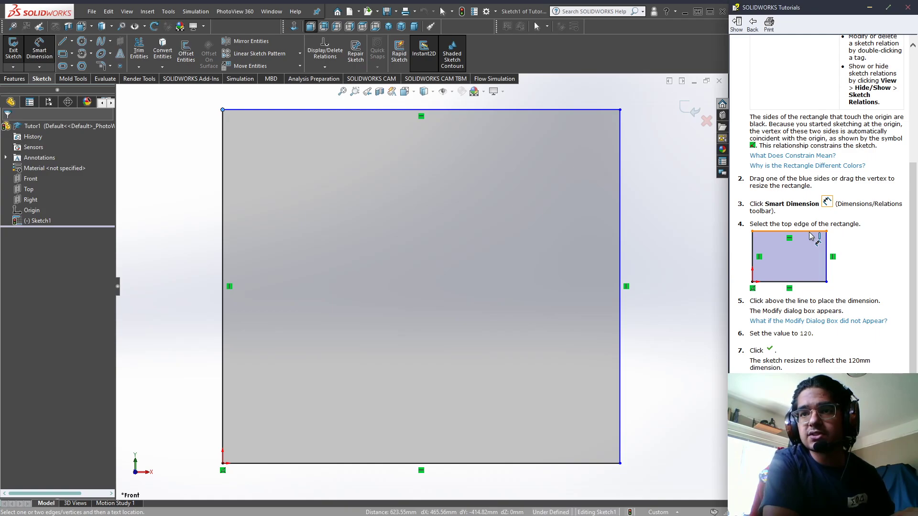
key(Escape)
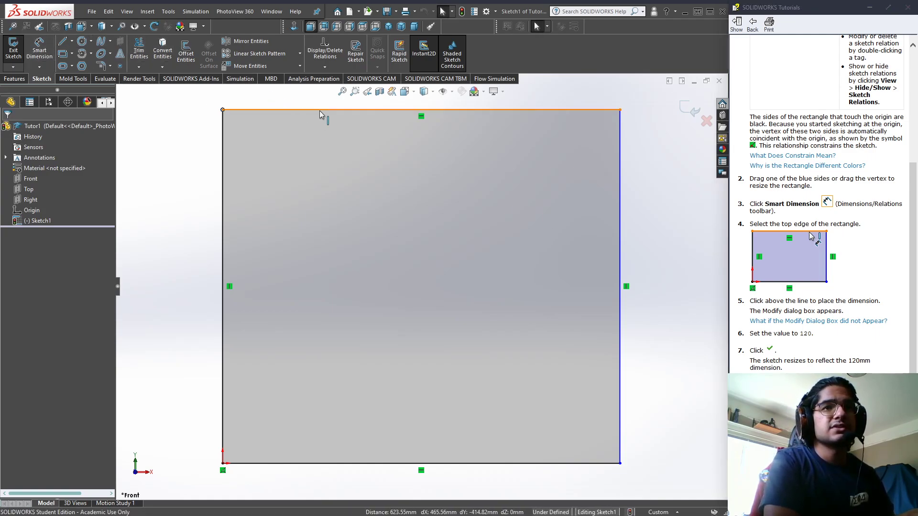
Step: Dimension the rectangle's upper horizontal edge with Smart Dimension and set its length to 120 mm
click(320, 111)
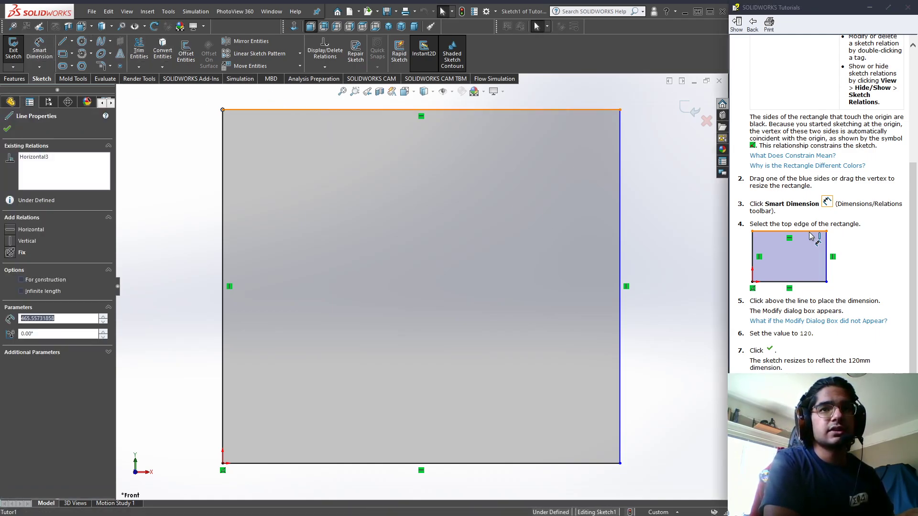
click(51, 53)
click(299, 111)
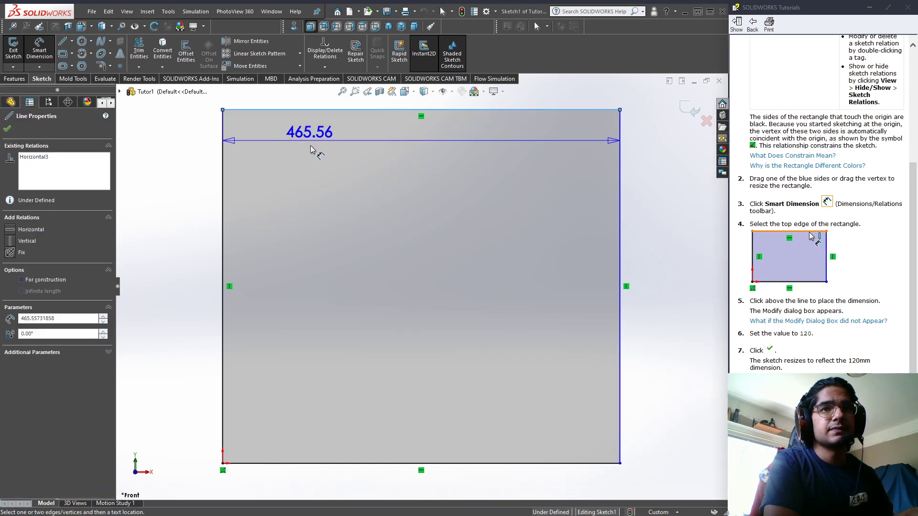
click(317, 162)
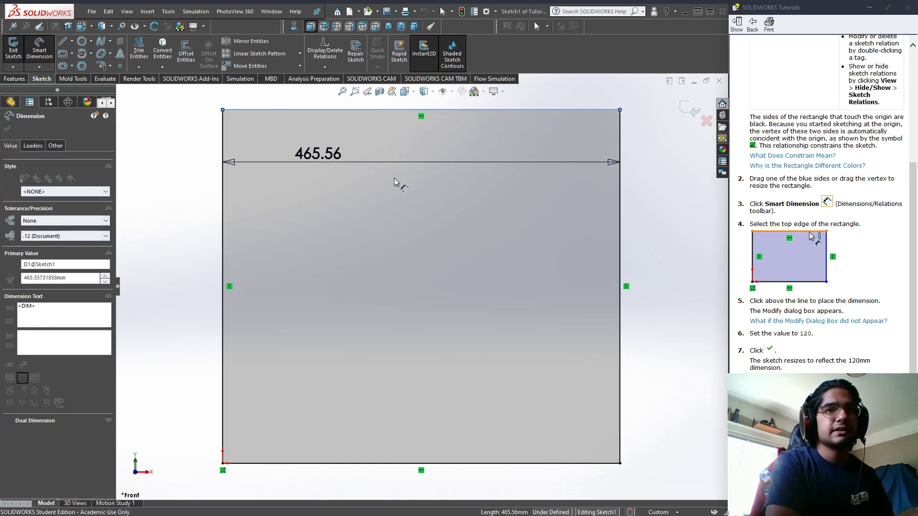
double_click(319, 152)
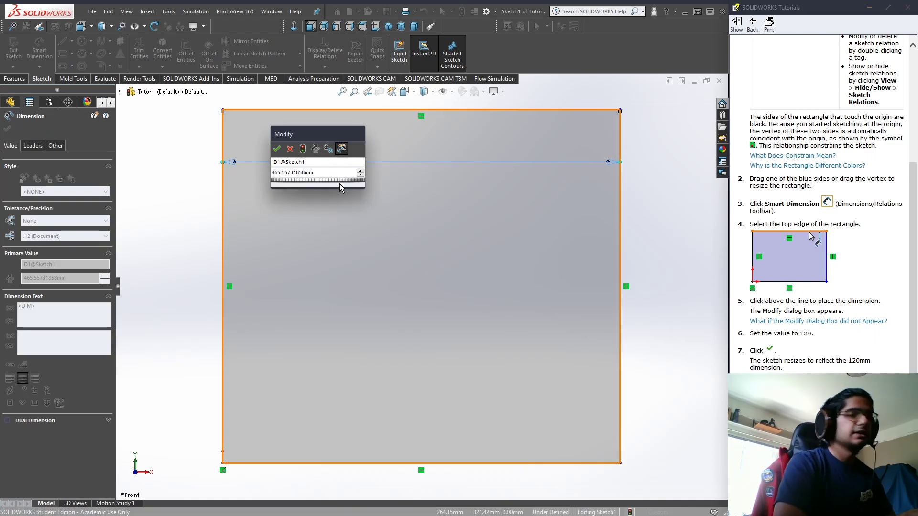
text(120)
key(Return)
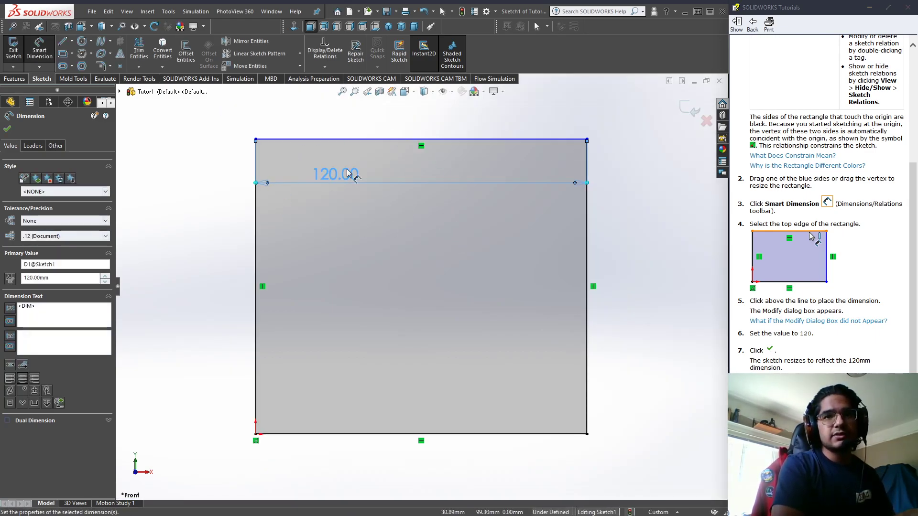
Step: Dimension the rectangle's vertical edge opposite the origin and set its length to 120 mm
click(588, 362)
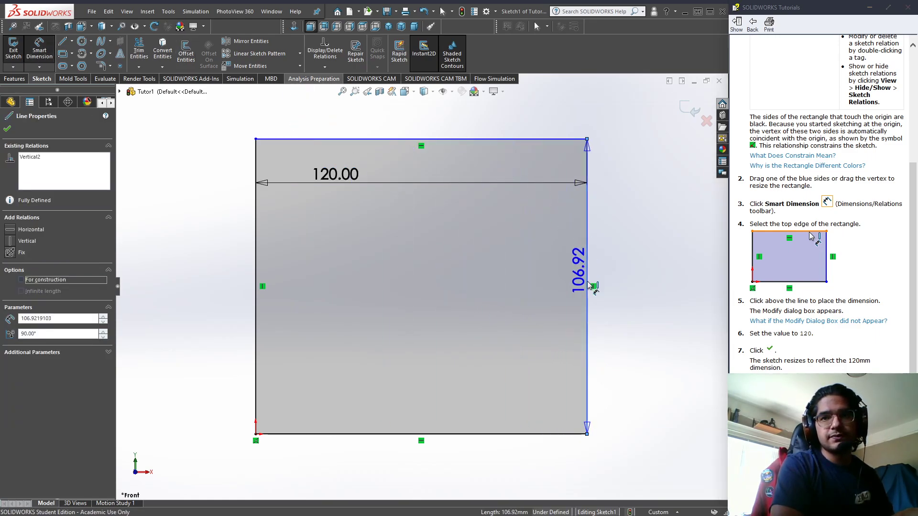
click(522, 292)
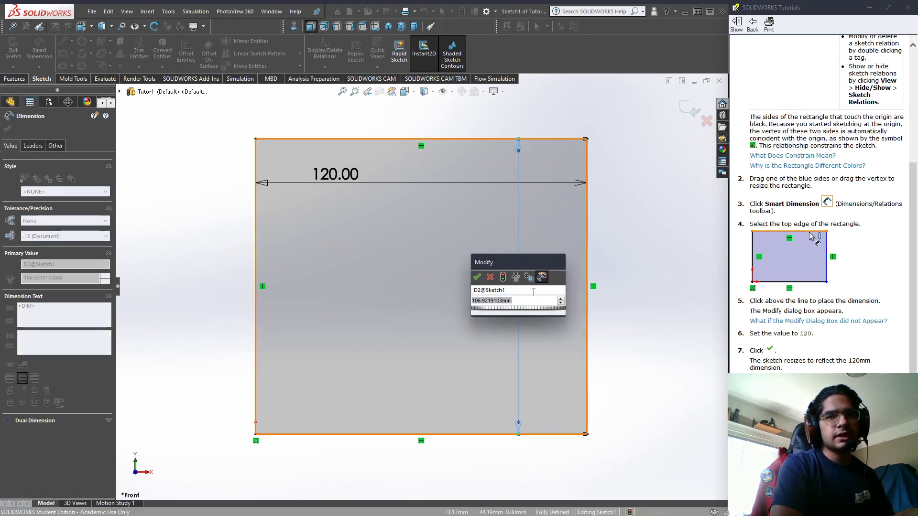
text(120)
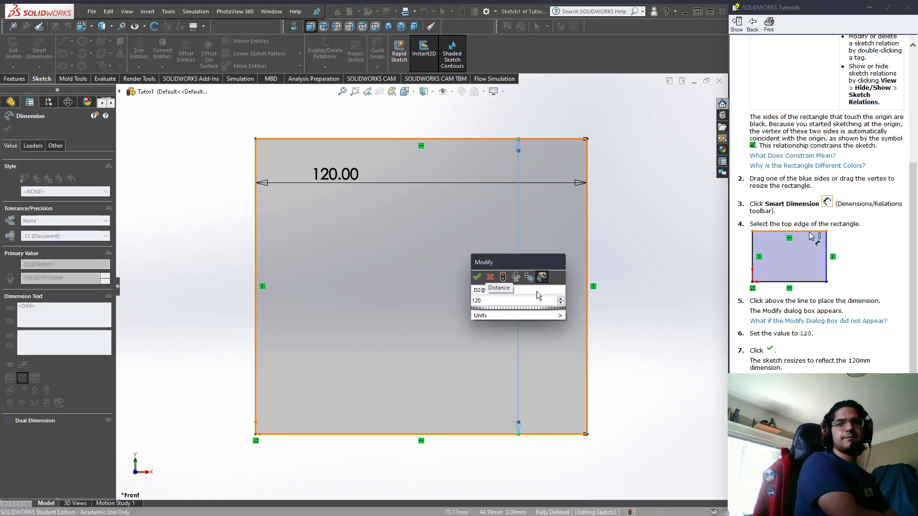
key(Return)
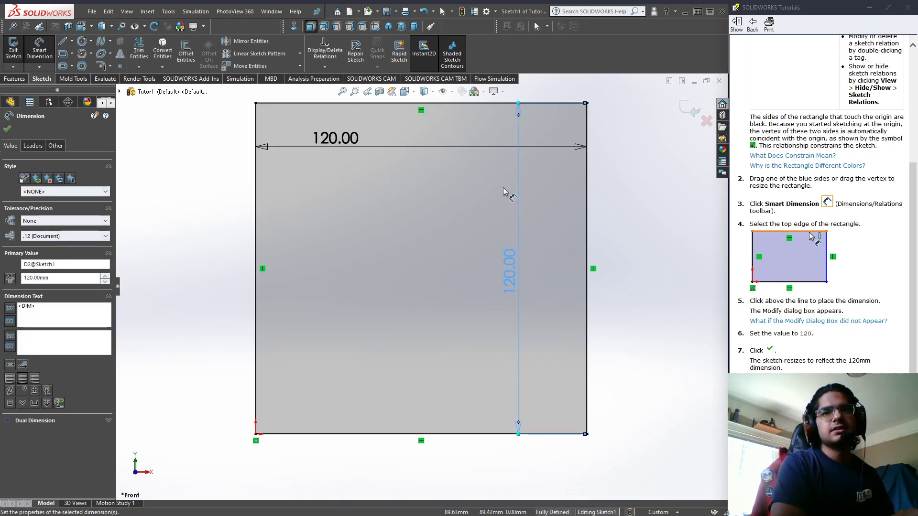
click(503, 192)
key(Escape)
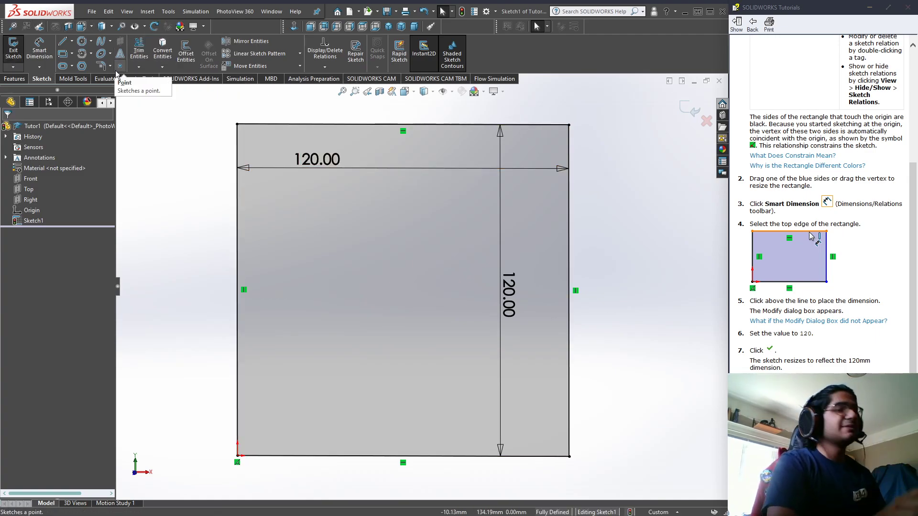
Step: Try setting the rectangle's horizontal dimension to 1 in and undo the change
double_click(337, 165)
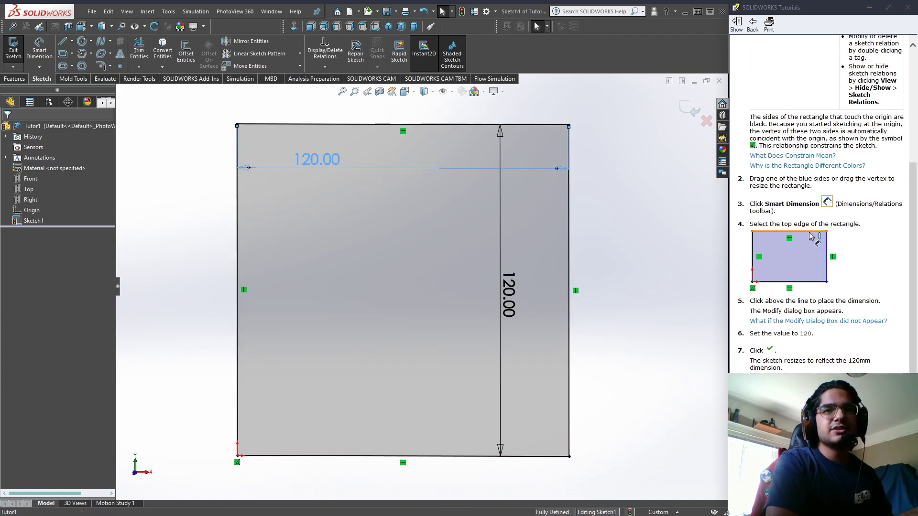
click(308, 175)
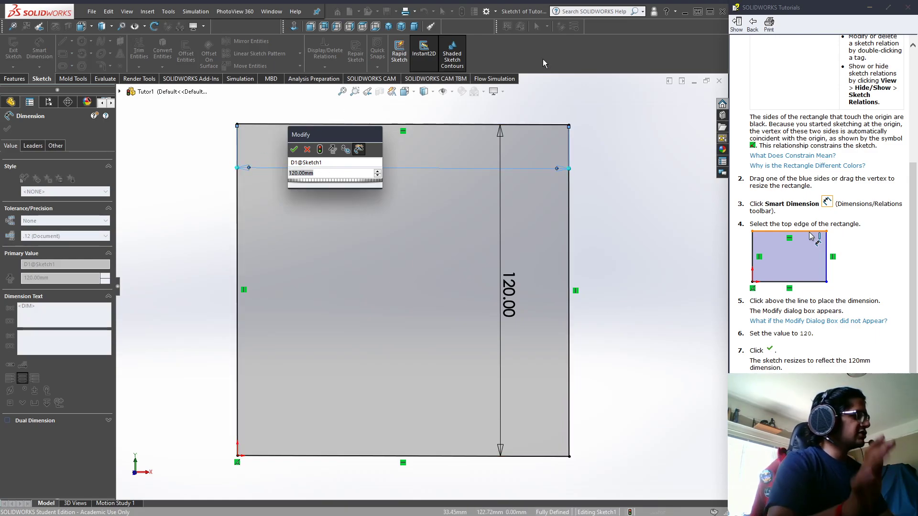
text(1 in)
key(Return)
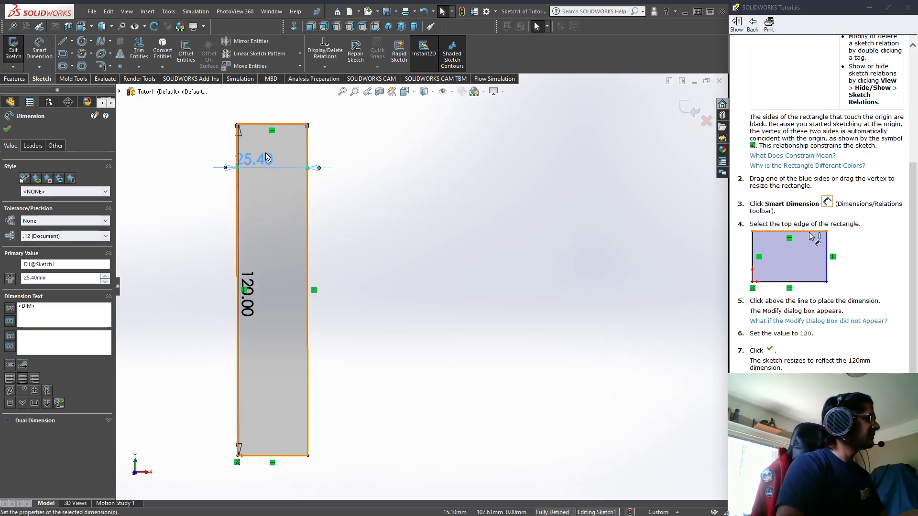
key(ctrl+z)
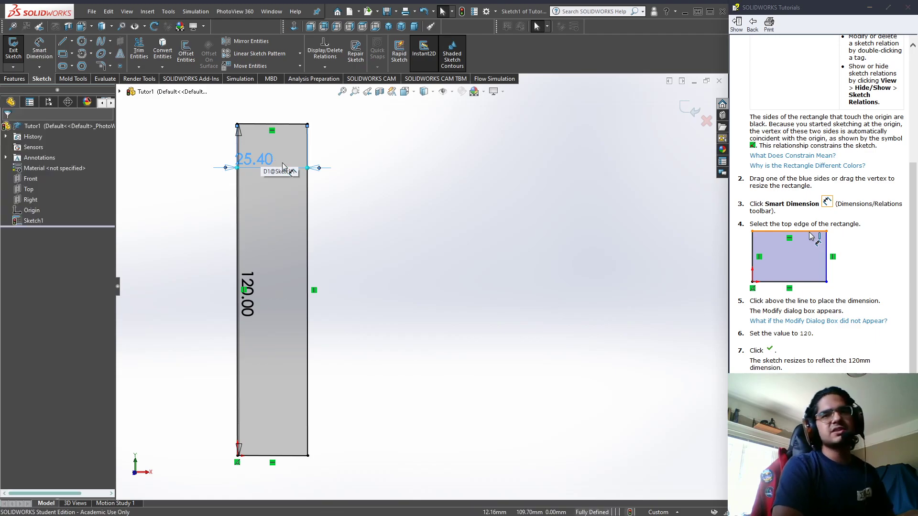
Step: Move the vertical and horizontal dimensions outside the rectangle, beside and above its edges
drag(256, 297, 617, 298)
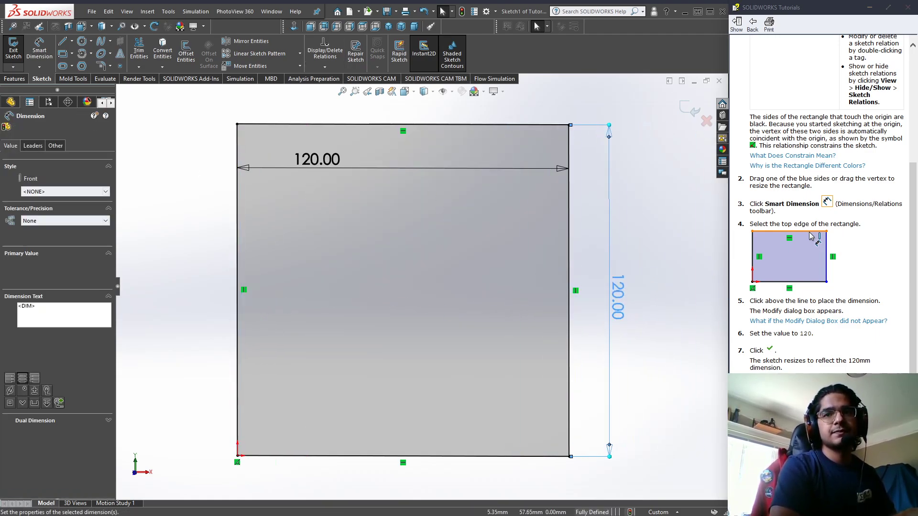
click(617, 246)
drag(326, 162, 411, 107)
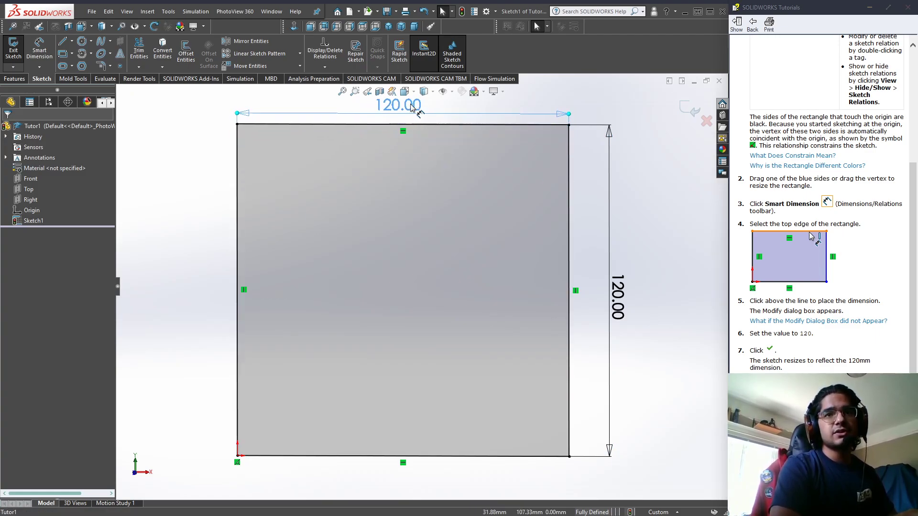
click(456, 221)
middle_drag(634, 251, 640, 267)
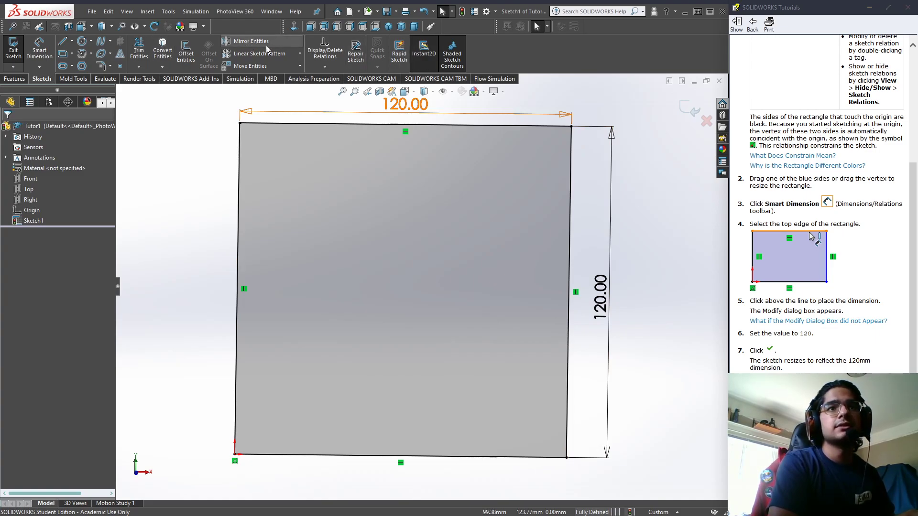
scroll(799, 137, up, 3)
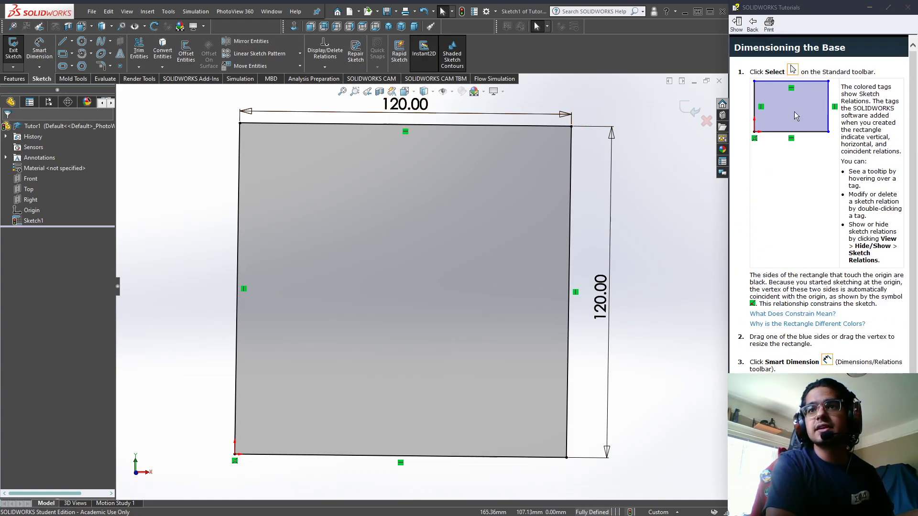
click(793, 71)
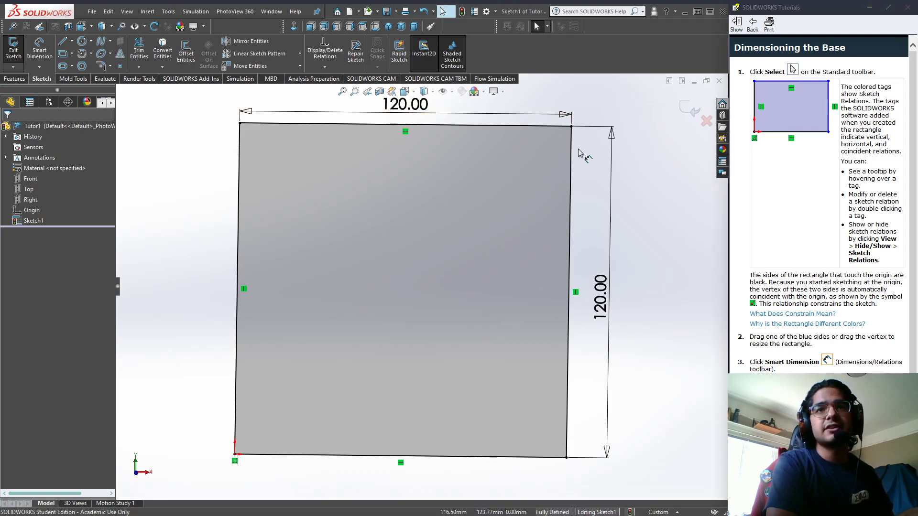
Step: Inspect the existing relations of the rectangle's two vertical edges and its upper edge, and clear the selection
drag(617, 273, 631, 288)
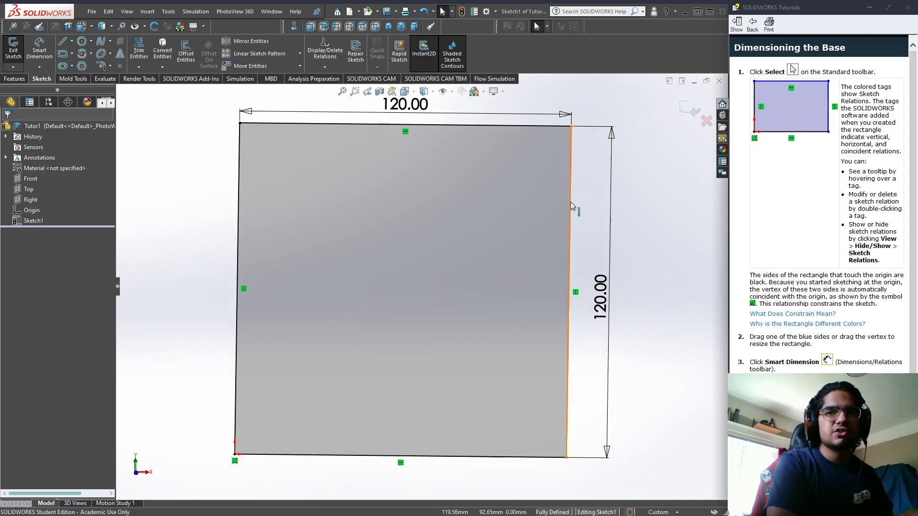
click(569, 202)
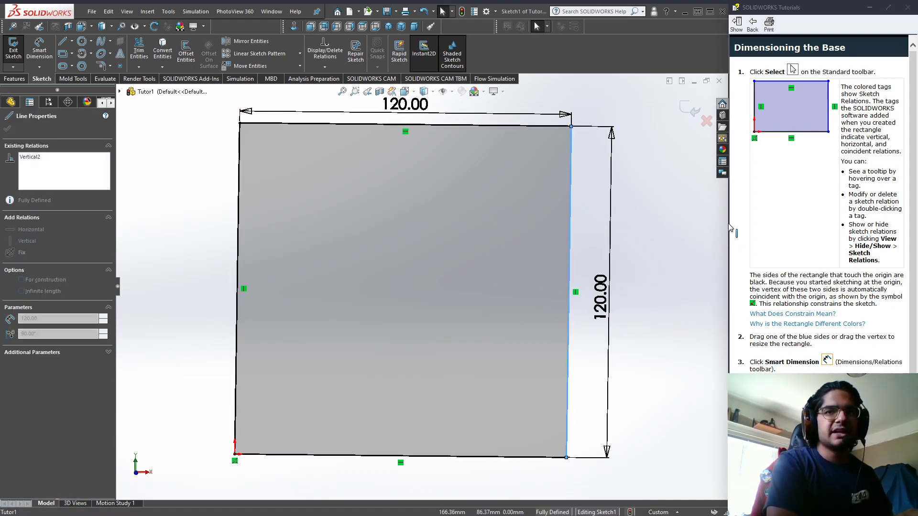
click(296, 124)
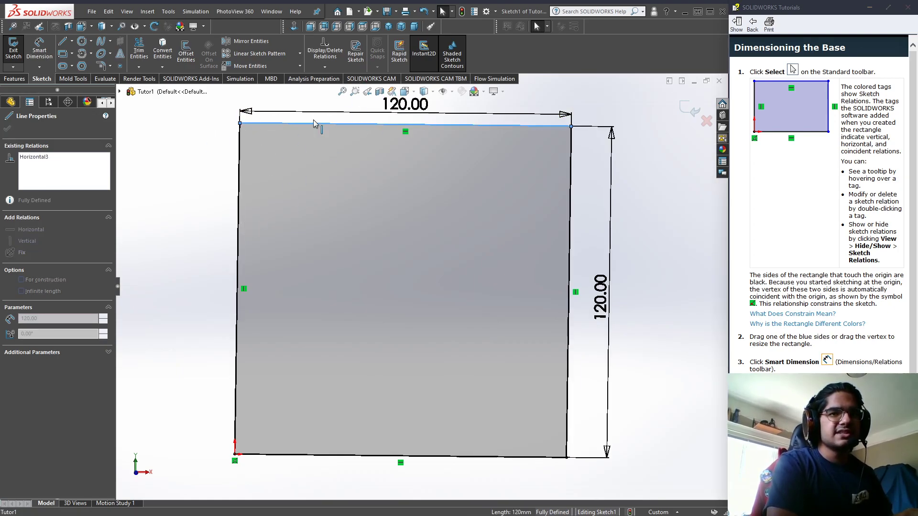
click(239, 163)
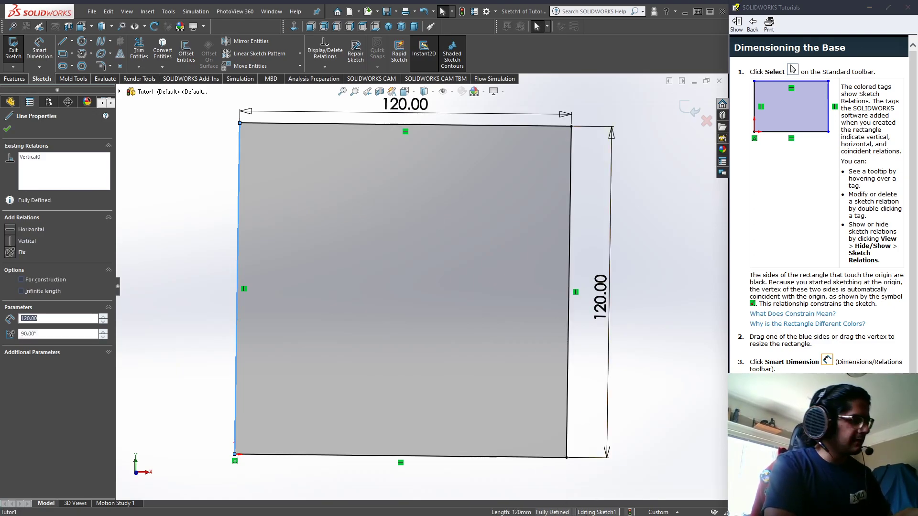
click(658, 340)
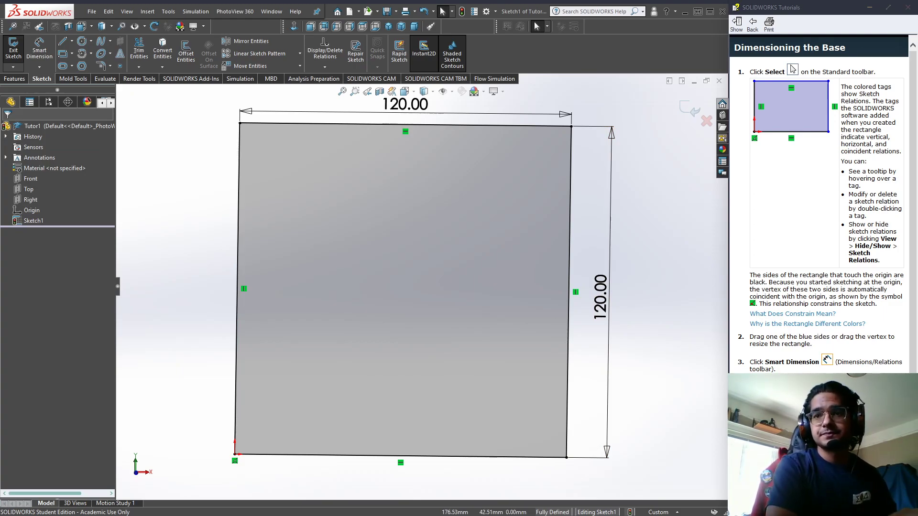
Step: Continue to the Extruding the Base tutorial page, exit the base sketch and set the boss extrusion depth to 30 mm
scroll(811, 236, down, 3)
click(803, 492)
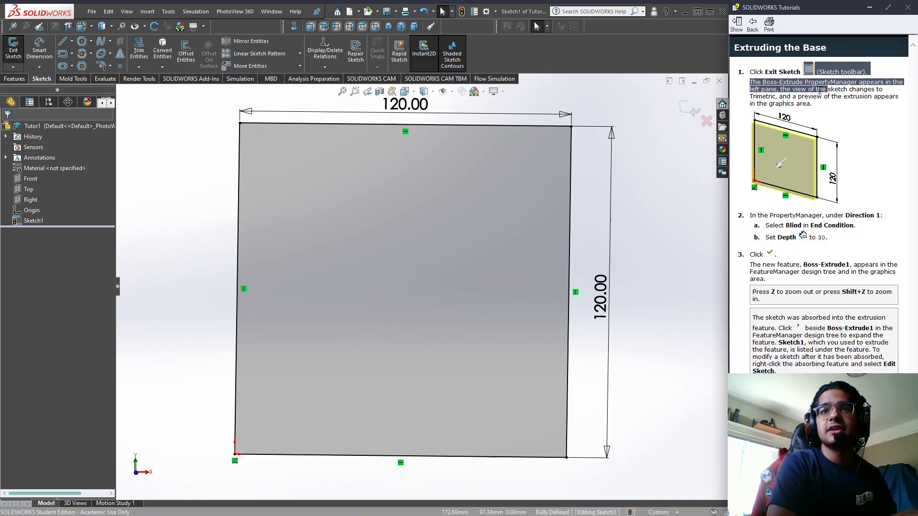
click(689, 110)
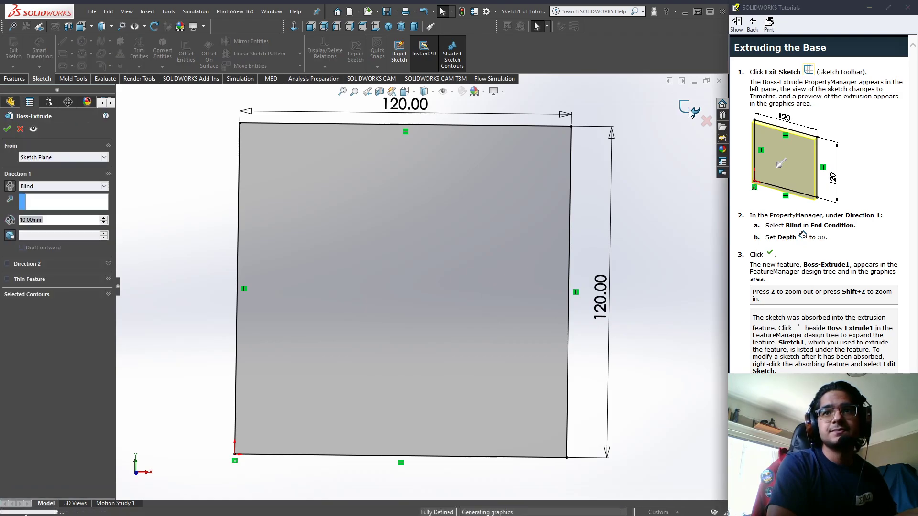
drag(390, 299, 367, 323)
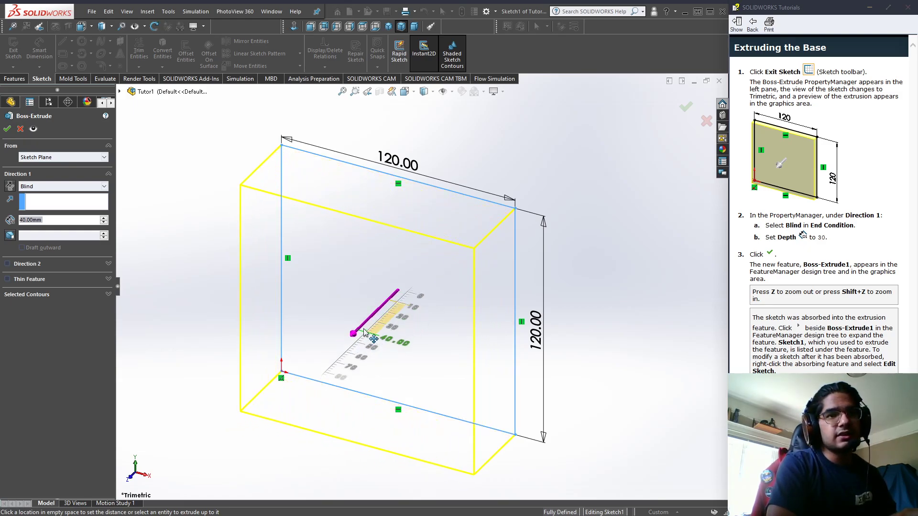
click(376, 323)
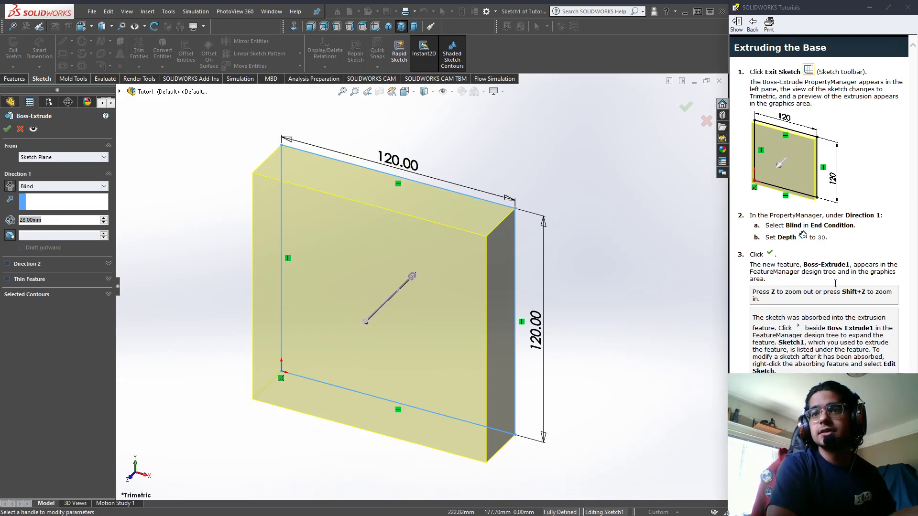
text(30)
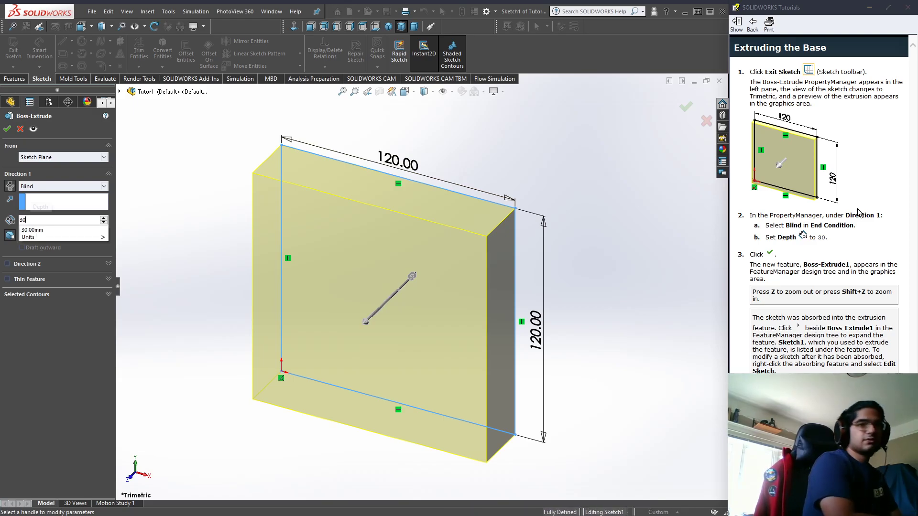
key(Return)
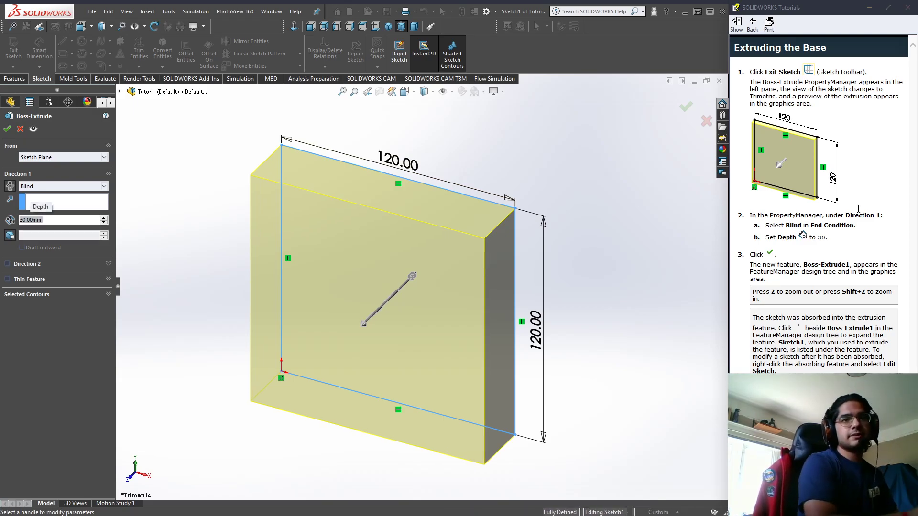
Step: Keep the Blind end condition for Direction 1 and finish the 30 mm base extrusion
click(62, 174)
click(43, 173)
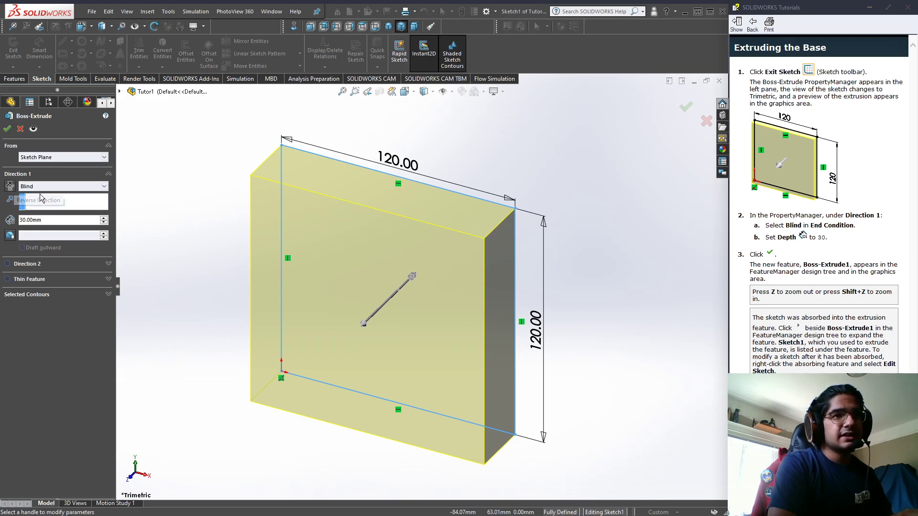
click(10, 187)
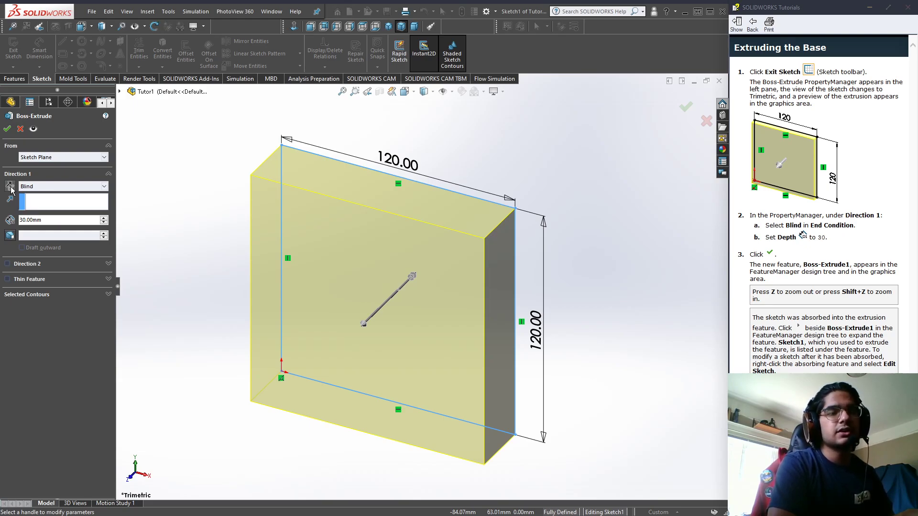
click(10, 187)
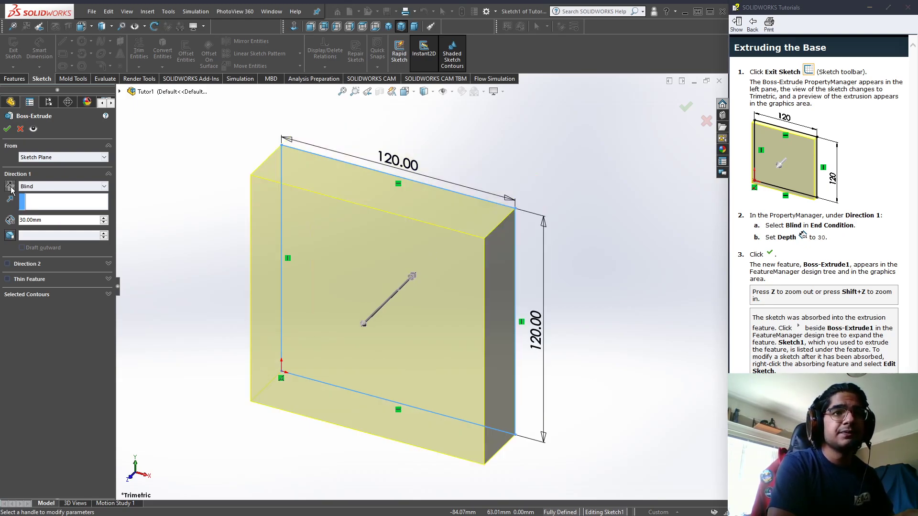
click(30, 186)
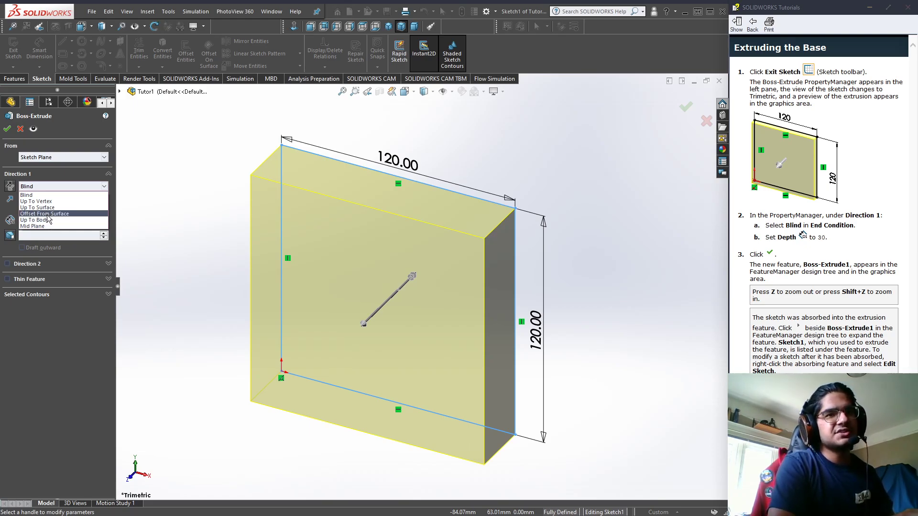
click(47, 186)
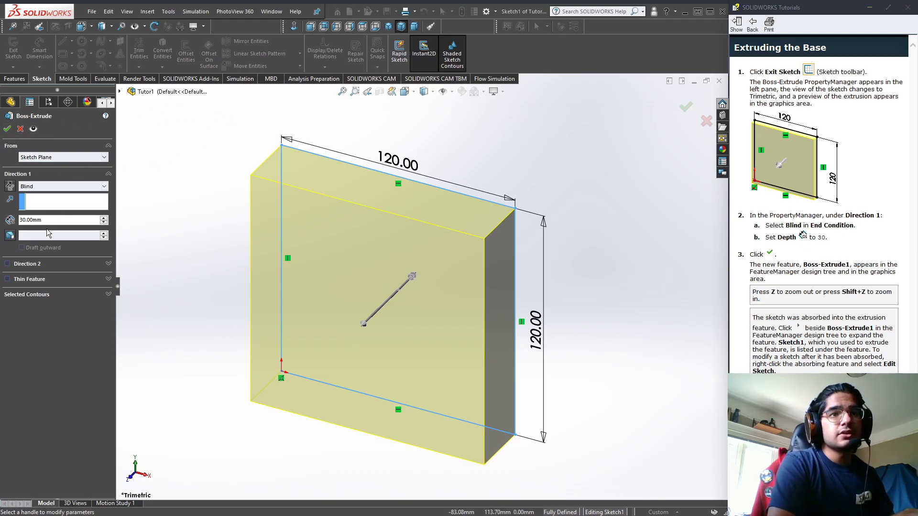
click(28, 220)
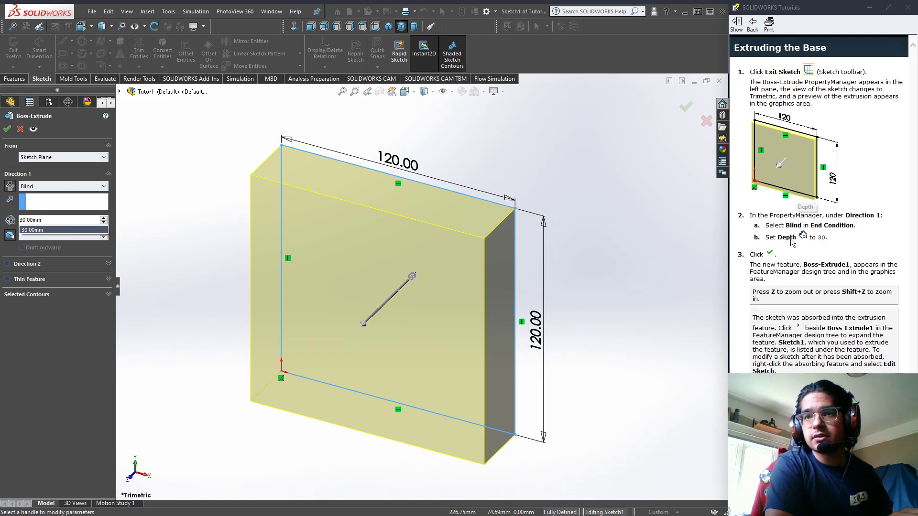
click(7, 130)
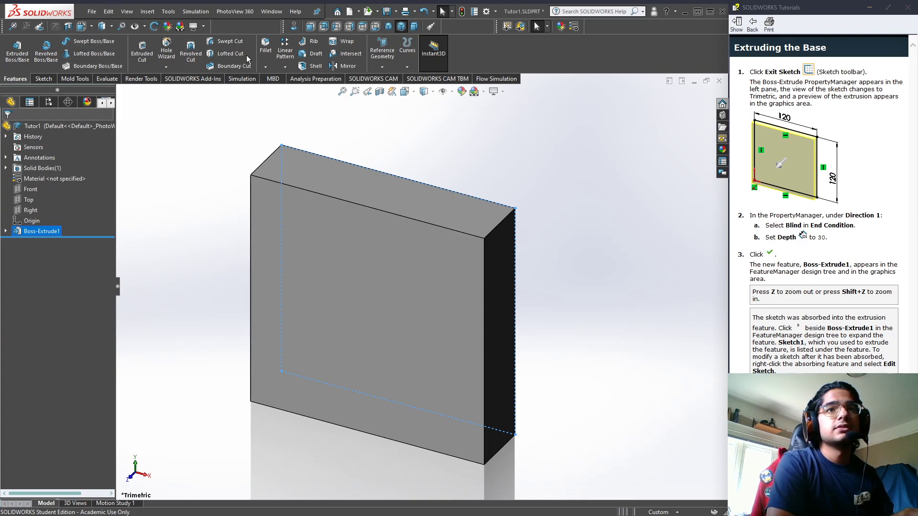
Step: Display the extruded base as shaded with edges and clear its selection
click(127, 13)
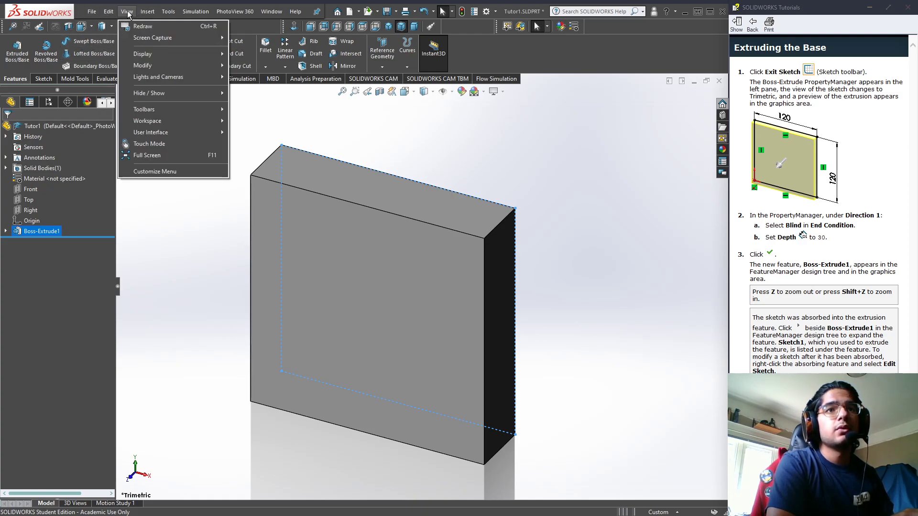
key(Escape)
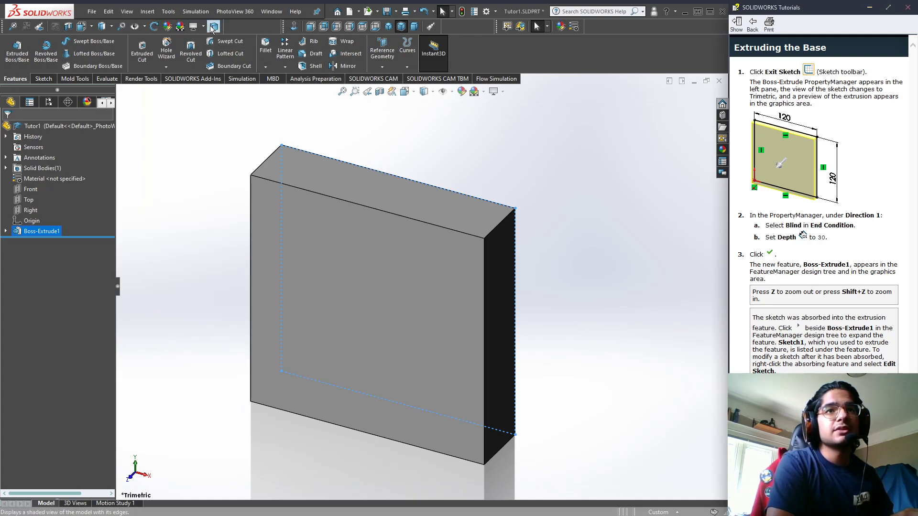
click(213, 28)
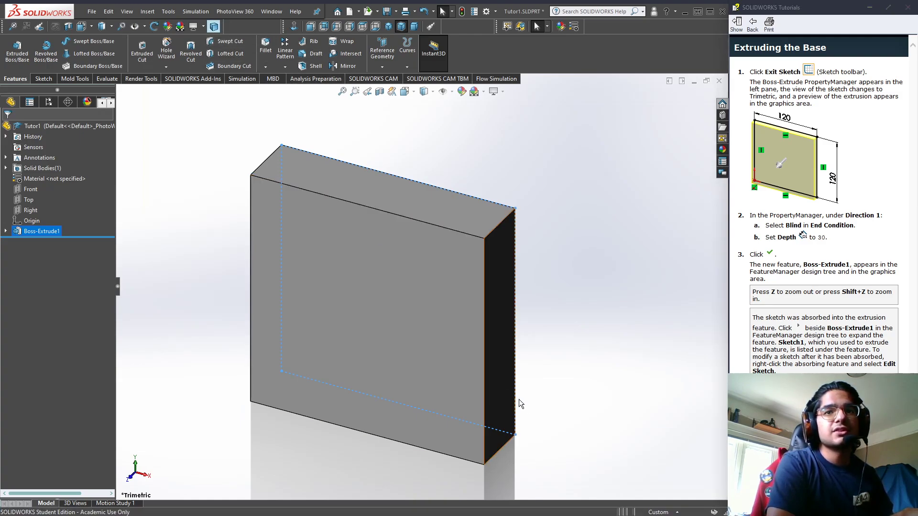
click(558, 409)
middle_drag(535, 427, 512, 373)
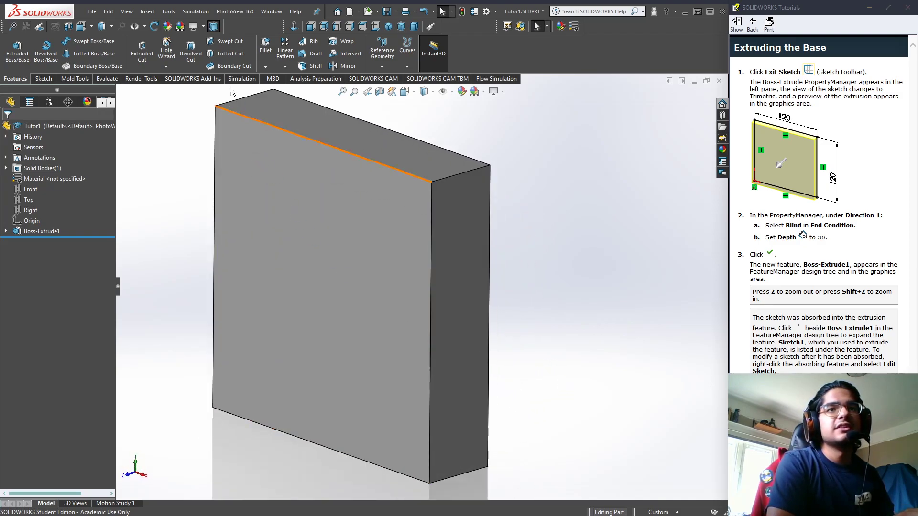
Step: View the extruded base rendered in the graphics area with Integrated Preview, and turn the preview off again
click(103, 78)
click(146, 80)
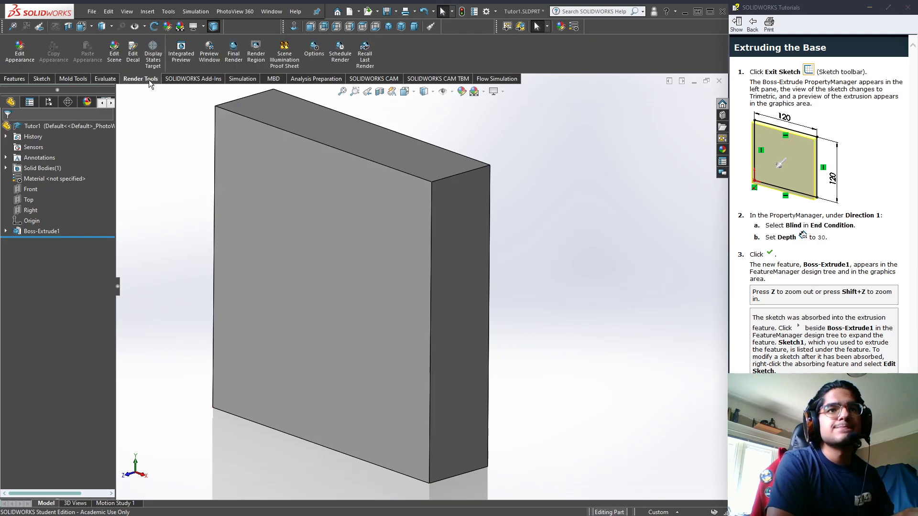
click(14, 78)
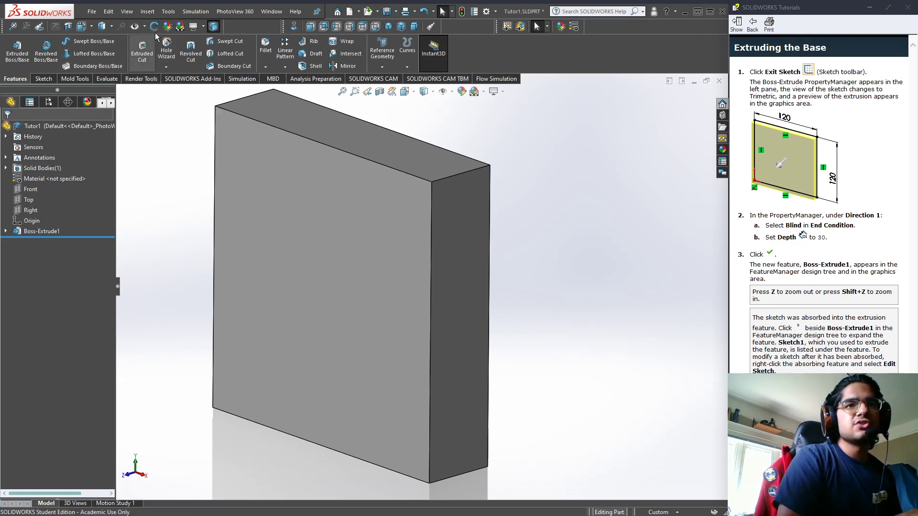
click(130, 78)
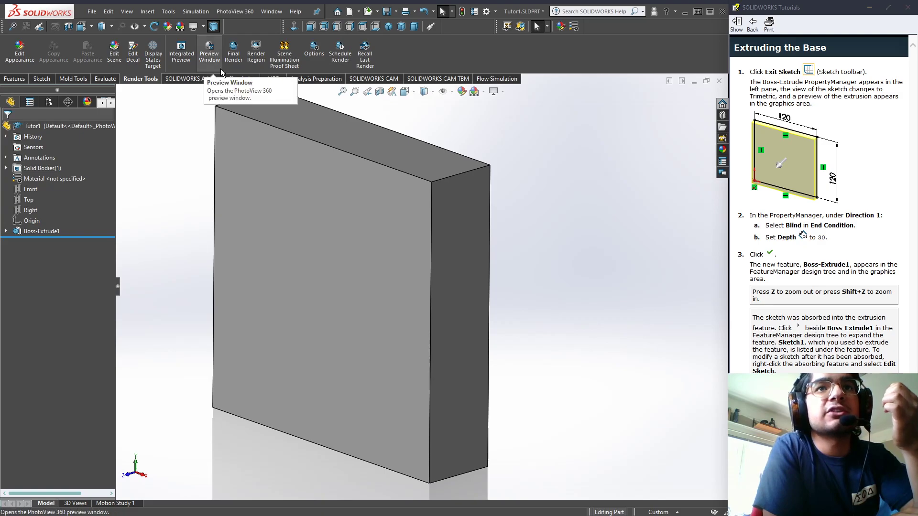
right_click(401, 56)
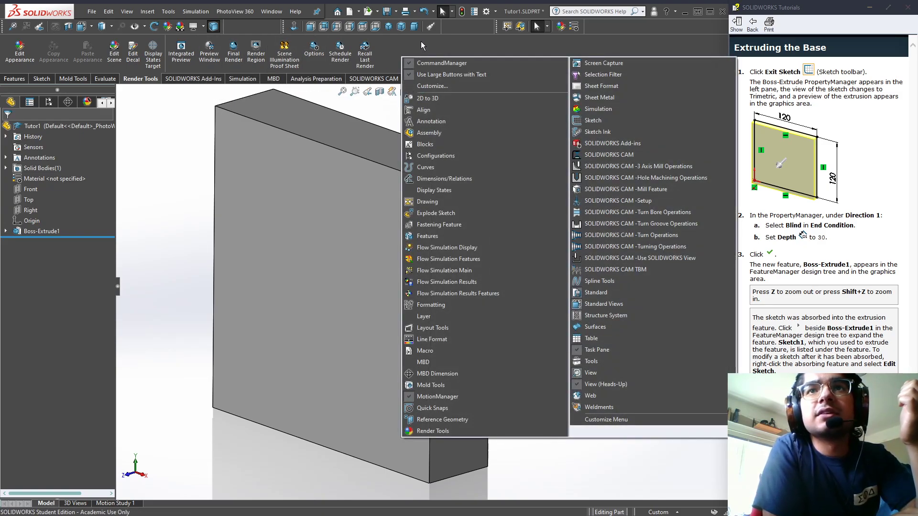
click(421, 41)
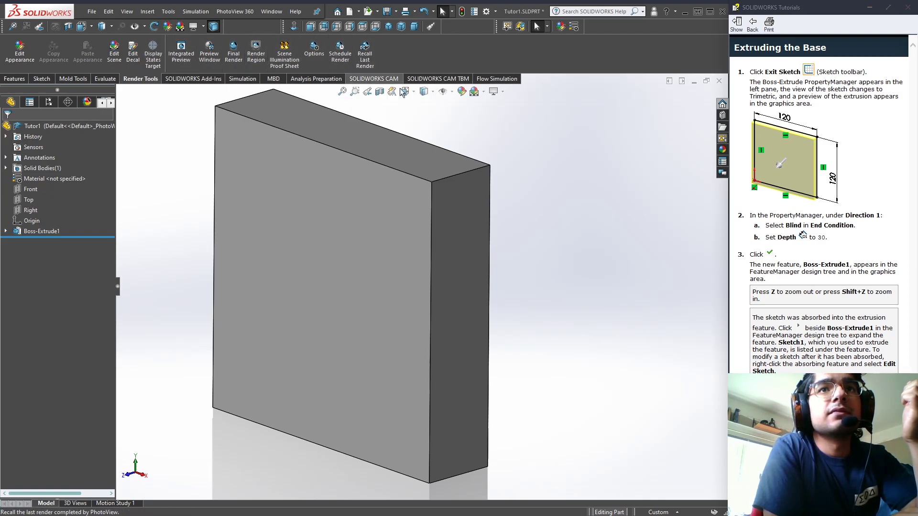
click(434, 93)
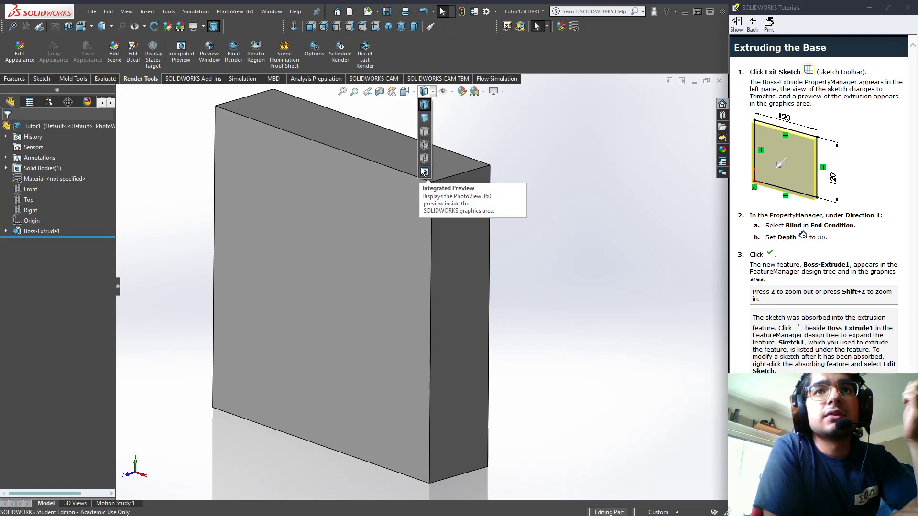
click(181, 50)
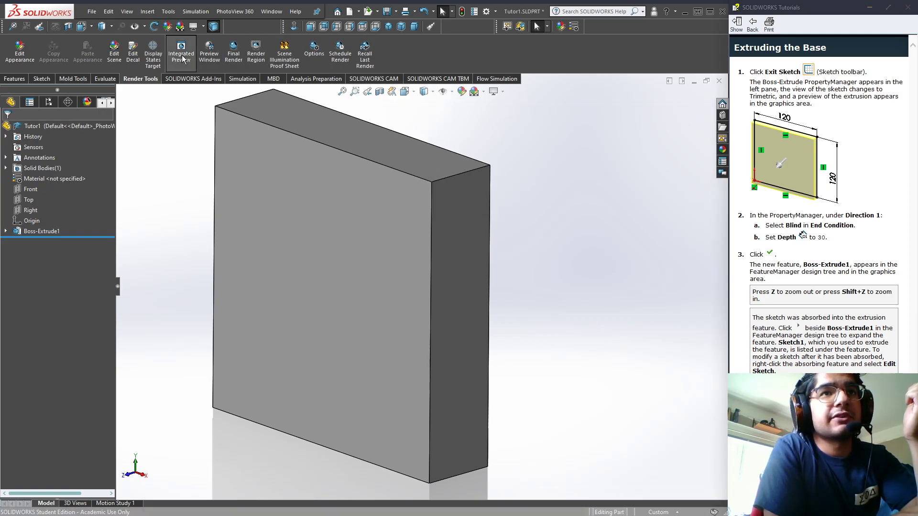
click(420, 289)
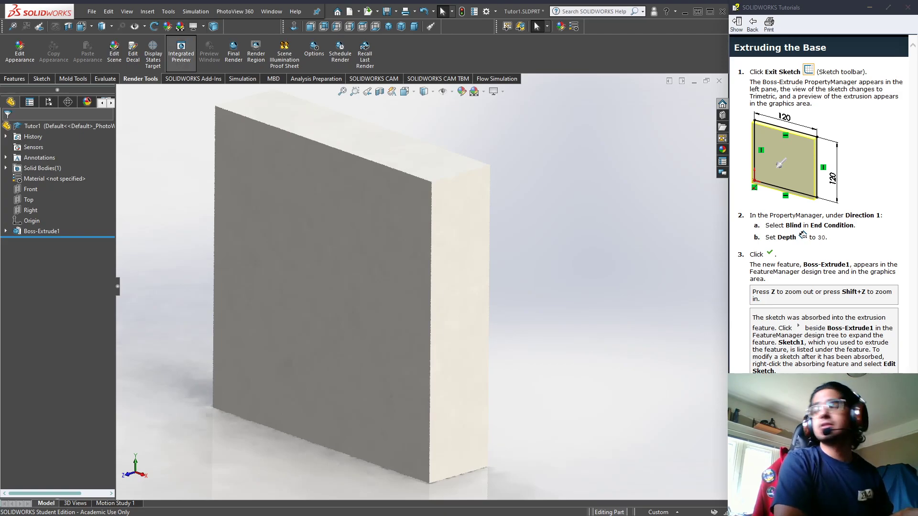
click(180, 53)
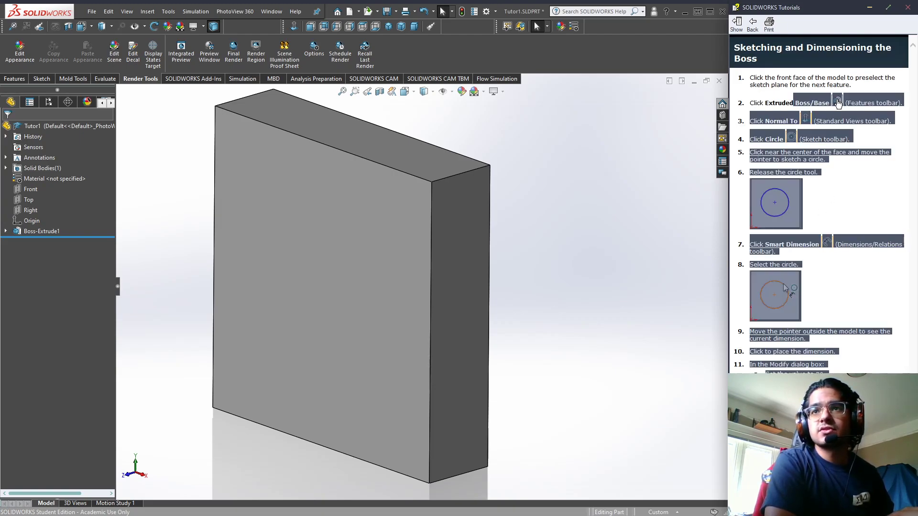
Step: Start an Extruded Boss/Base sketch on the base's front face and orient the view normal to it
click(14, 79)
click(16, 54)
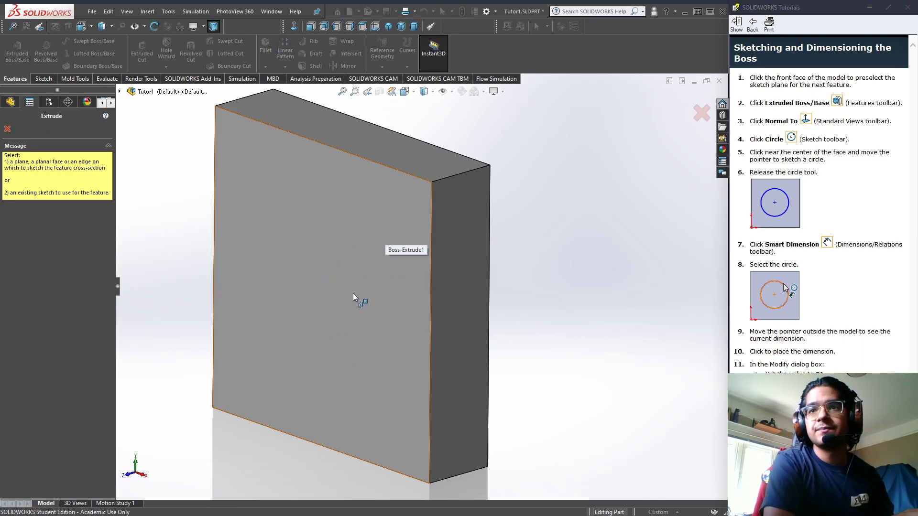
click(353, 276)
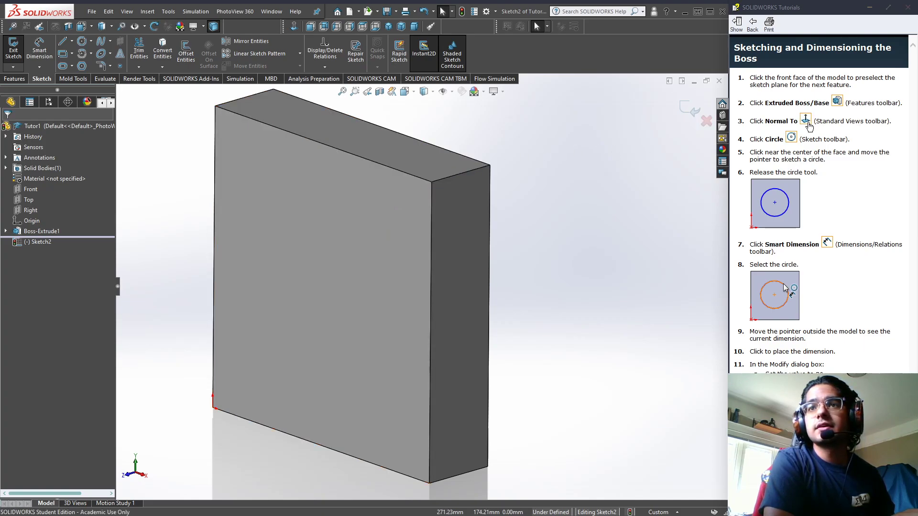
click(807, 122)
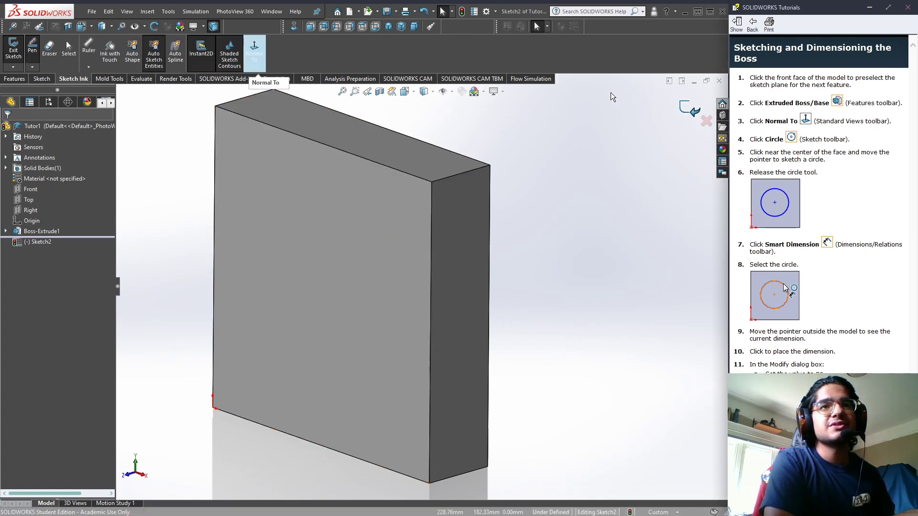
key(ctrl+8)
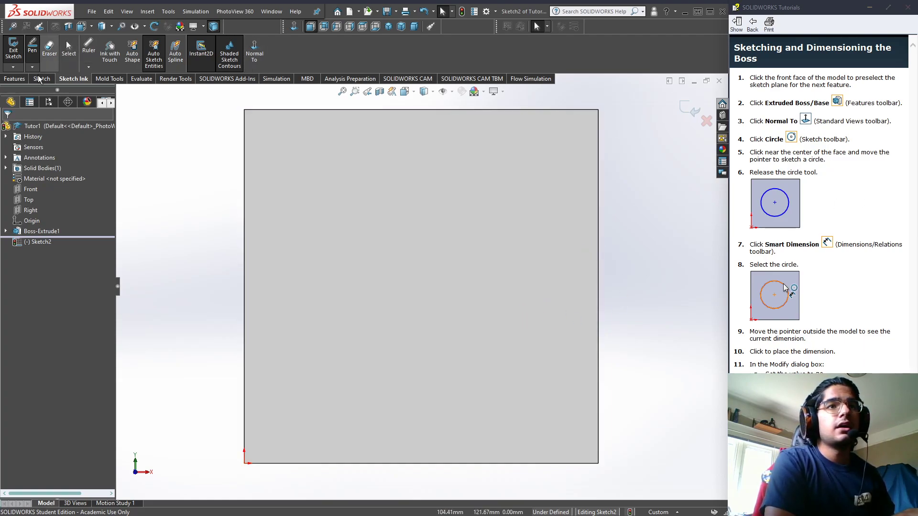
click(15, 79)
click(44, 79)
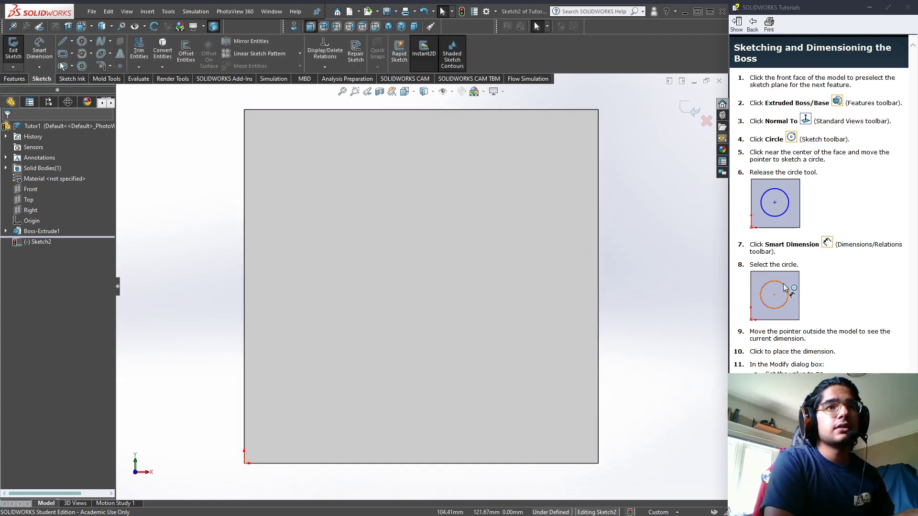
click(83, 45)
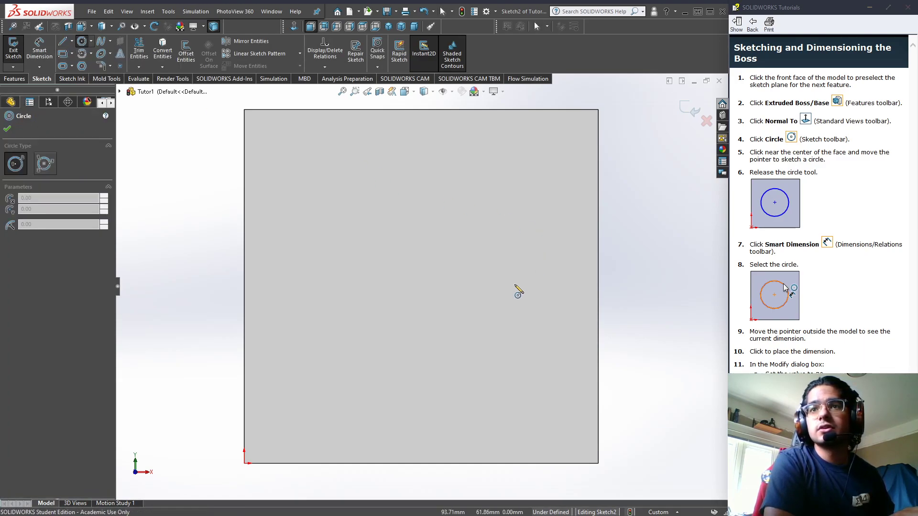
click(373, 249)
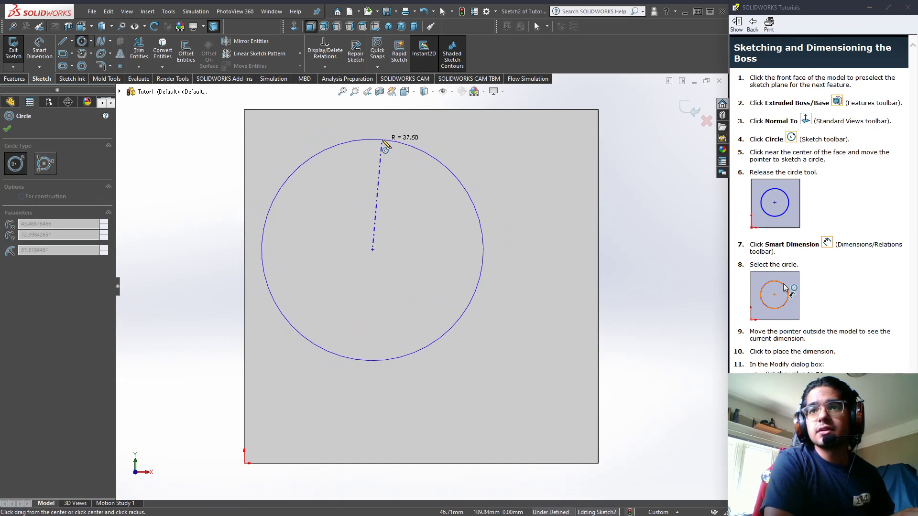
key(Escape)
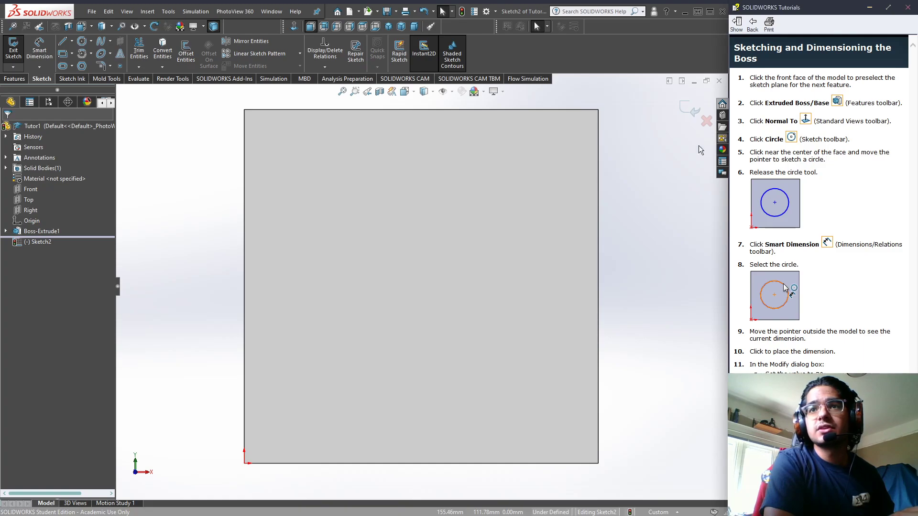
Step: Sketch a centre-point circle about 71 mm in diameter in the upper-left area of the base's front face
click(81, 42)
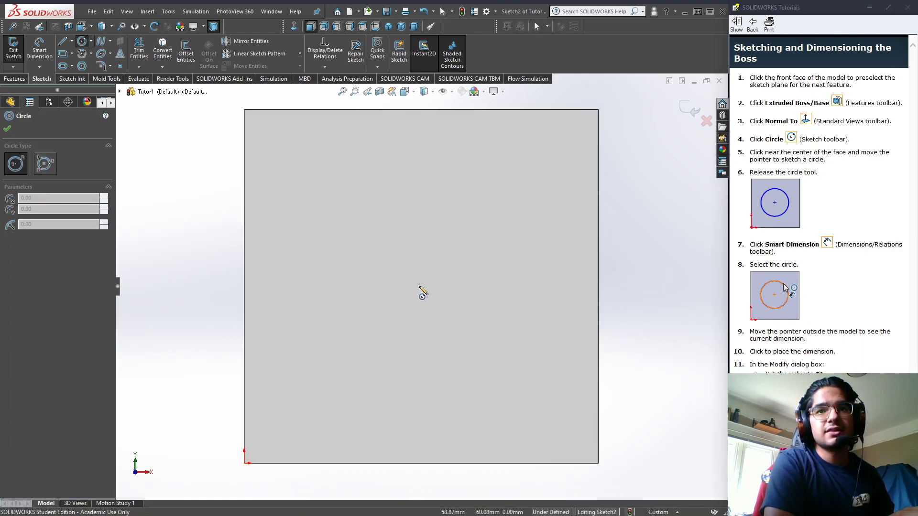
click(371, 206)
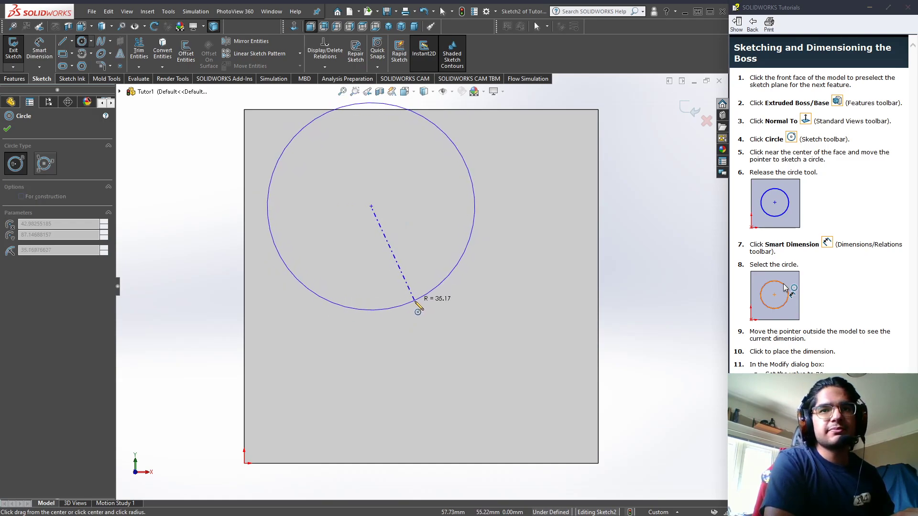
click(422, 302)
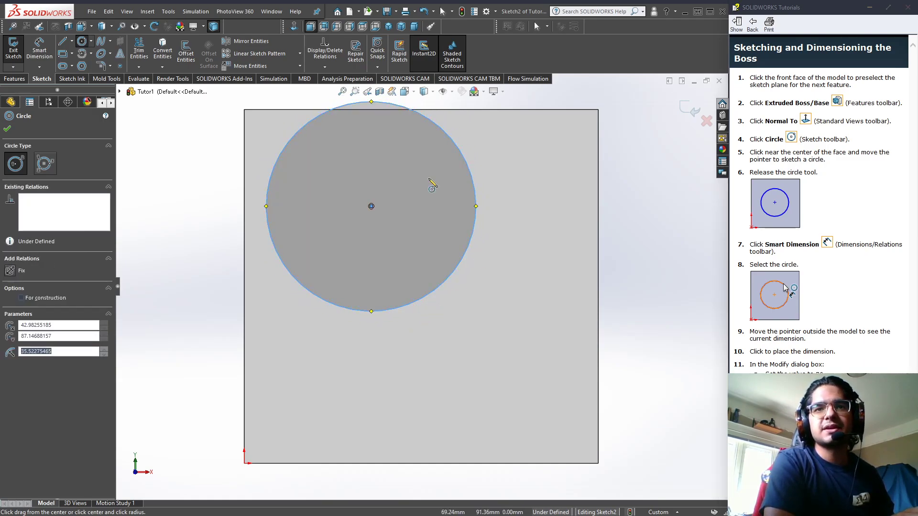
key(Escape)
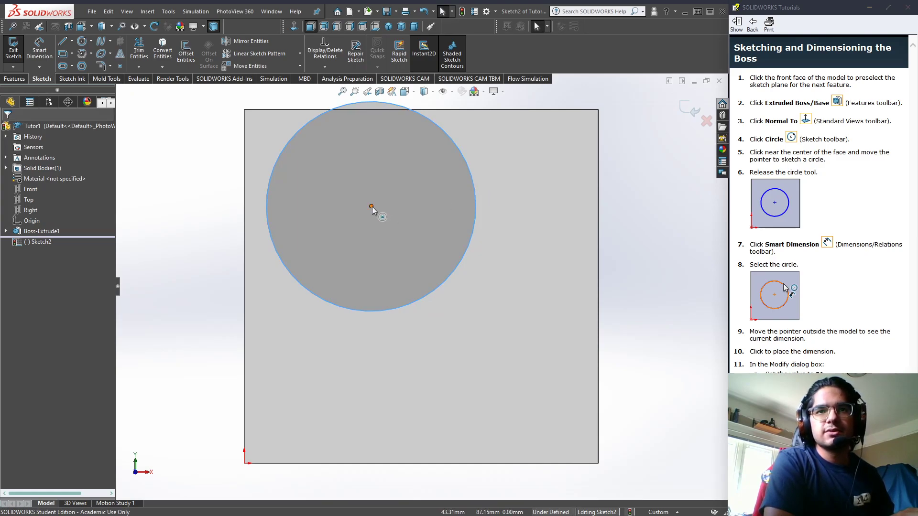
click(475, 199)
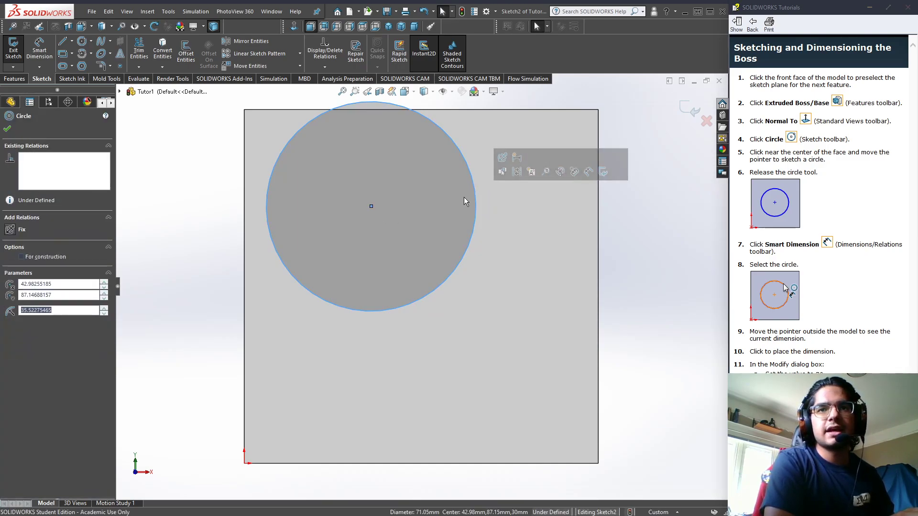
key(Escape)
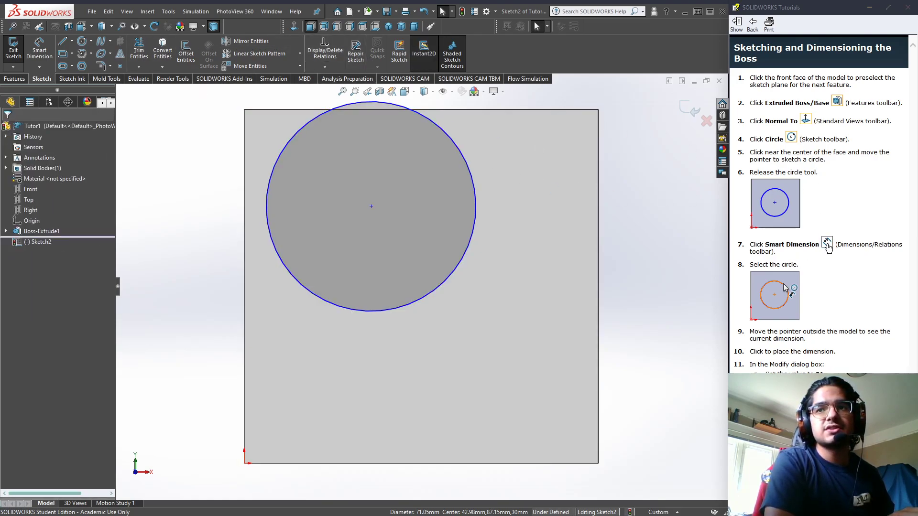
Step: Dimension the circle's diameter with Smart Dimension and set it to 70 mm
click(53, 47)
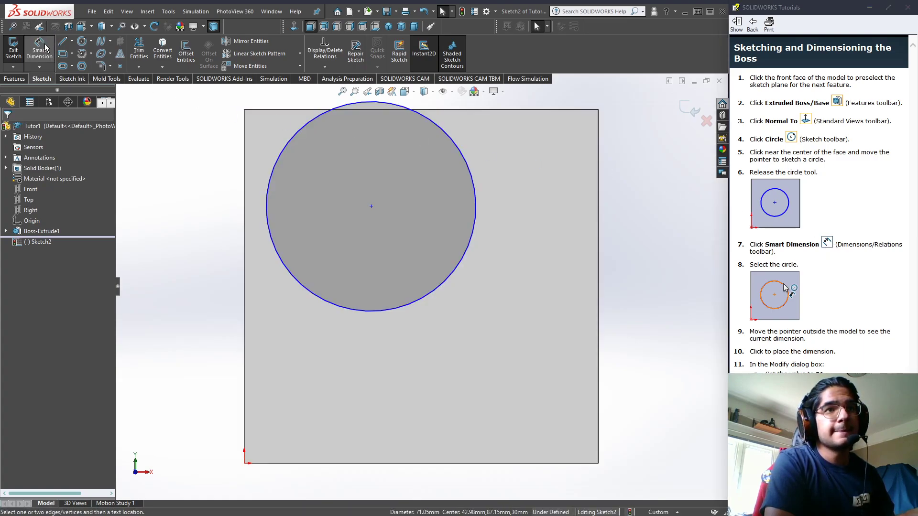
click(442, 289)
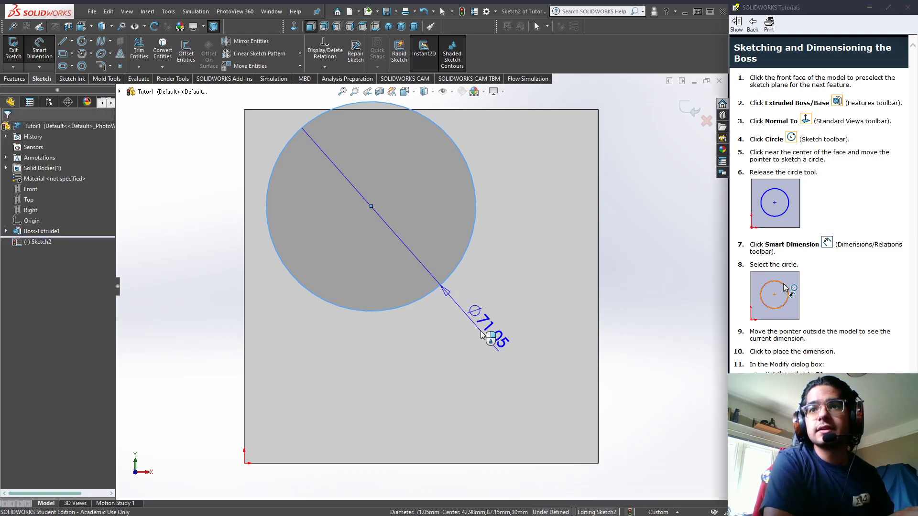
click(484, 334)
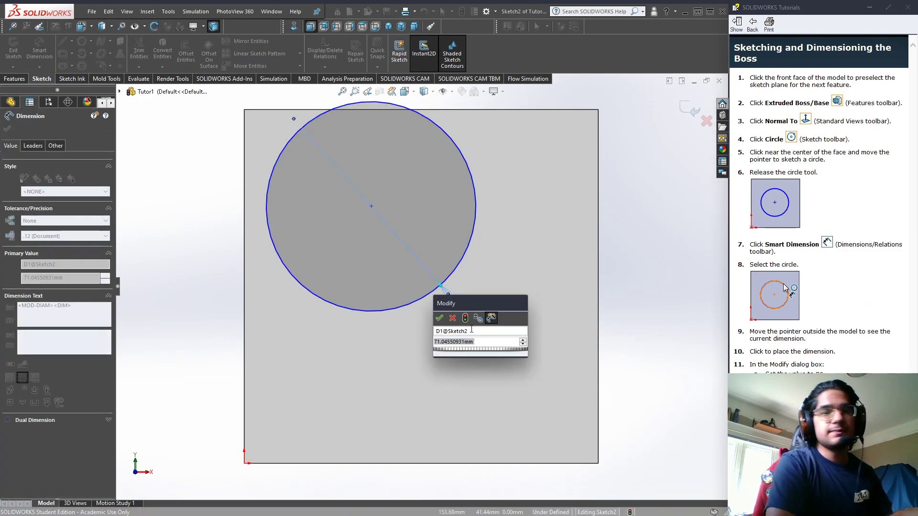
text(70)
key(Return)
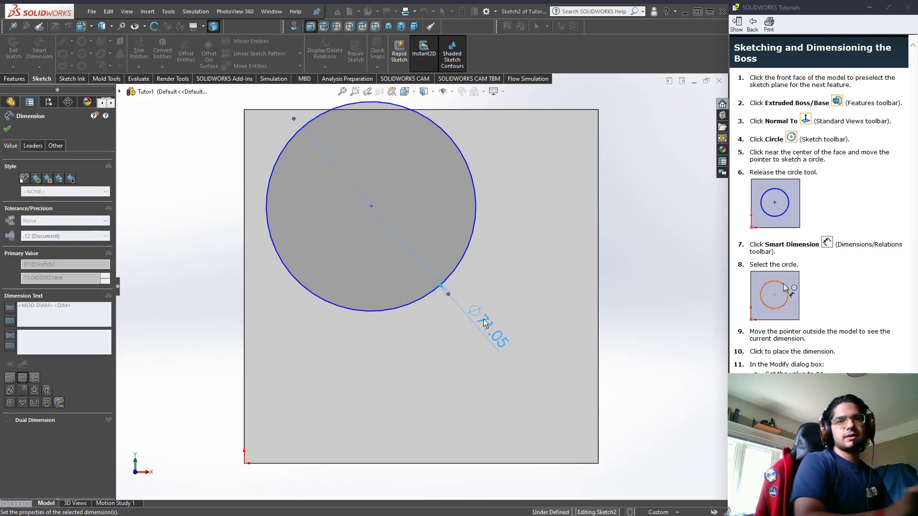
key(Escape)
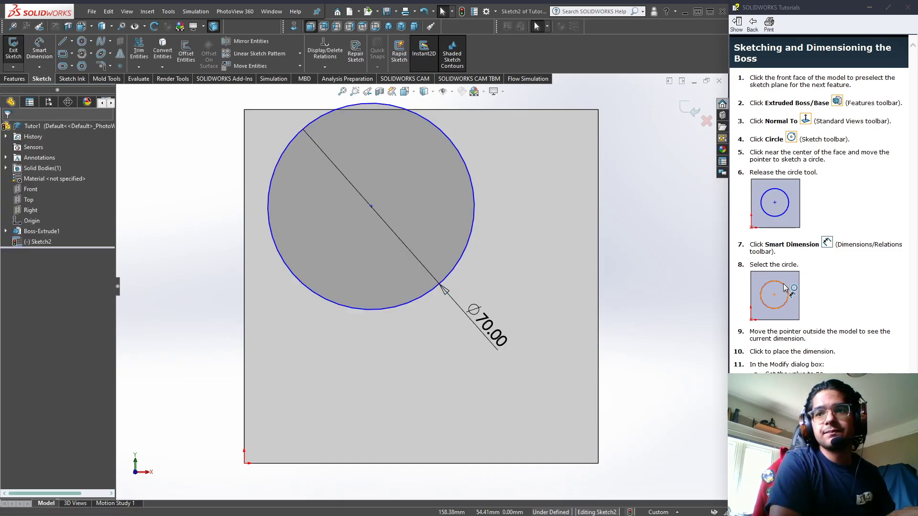
Step: Advance the tutorial to Constraining the Boss and move the circle's centre closer to the middle of the face
click(870, 502)
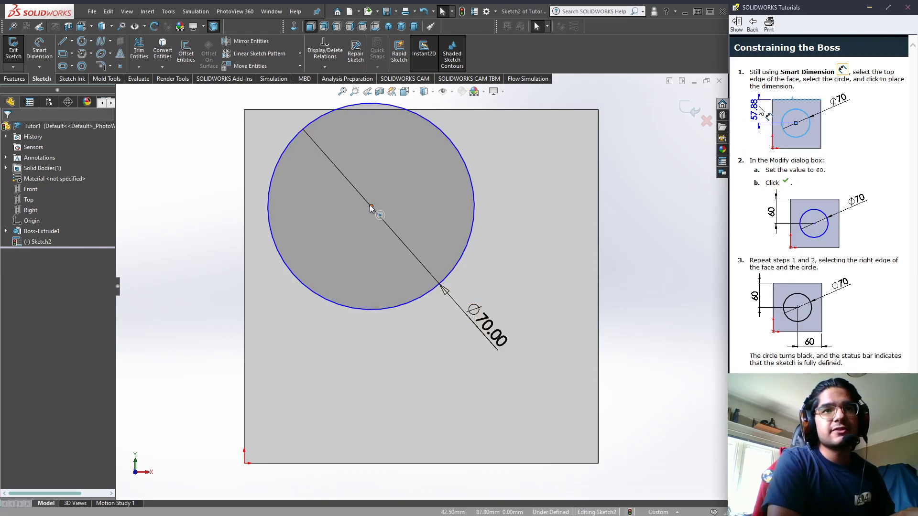
drag(371, 208, 391, 272)
click(492, 144)
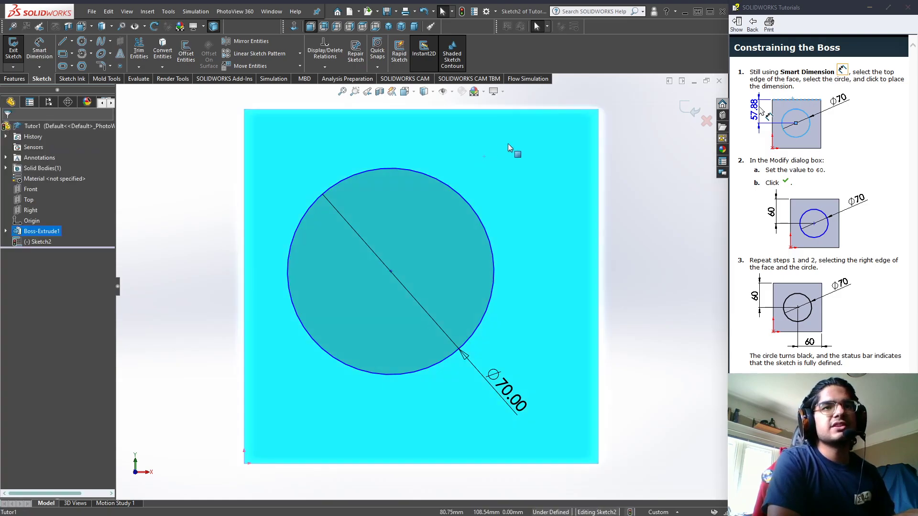
click(627, 154)
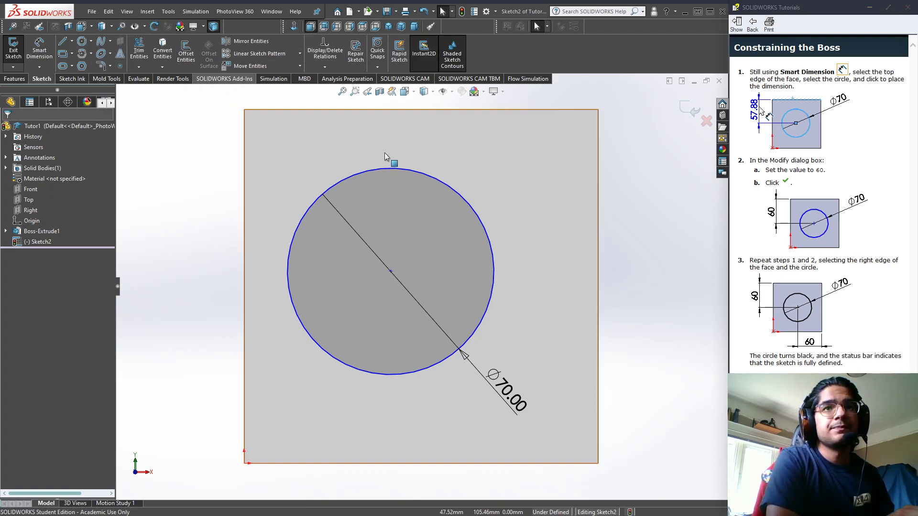
Step: Try to add a relation between the circle's centre point and the top and bottom edges of the face
click(327, 70)
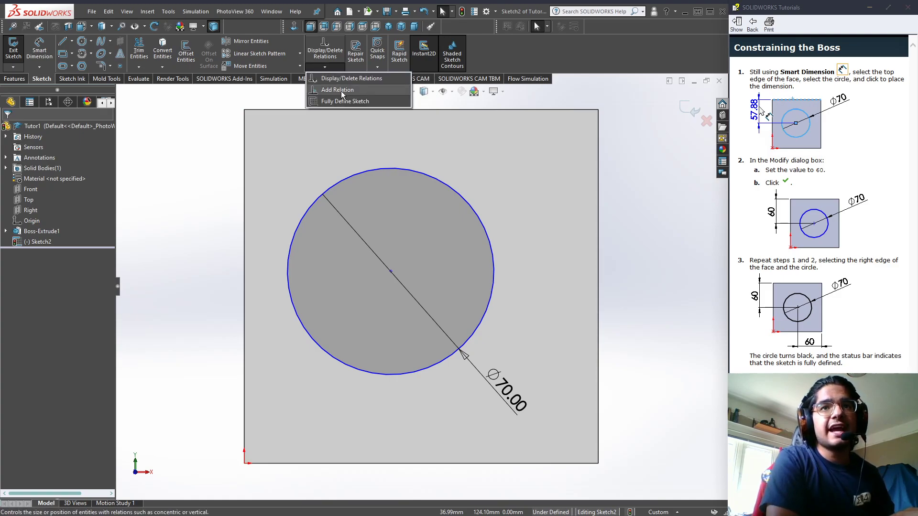
click(391, 271)
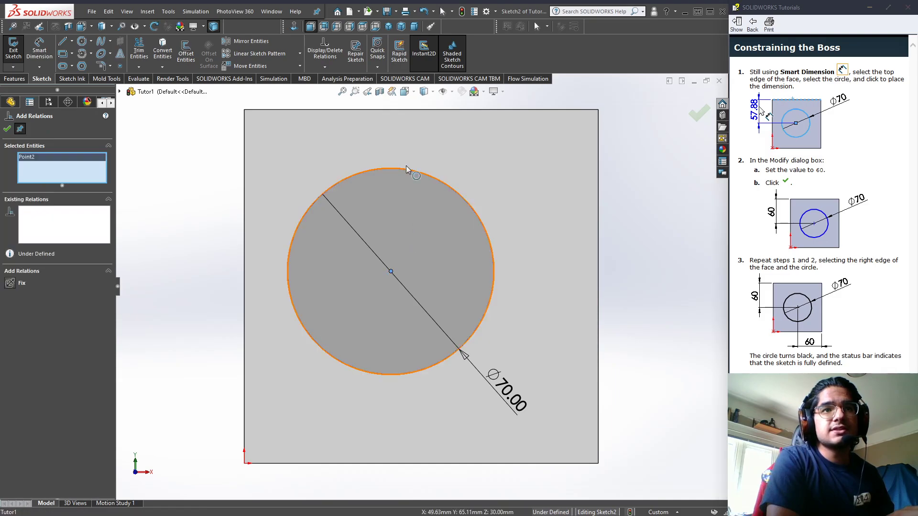
click(392, 111)
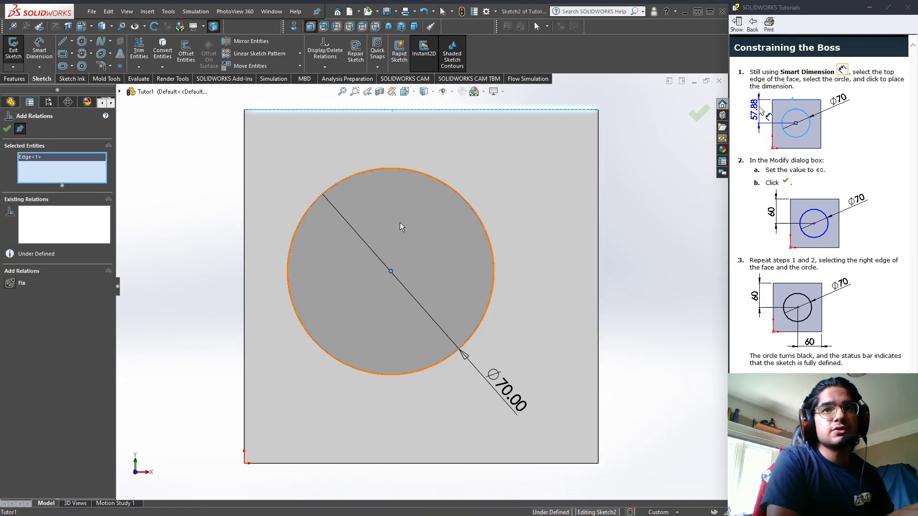
click(424, 464)
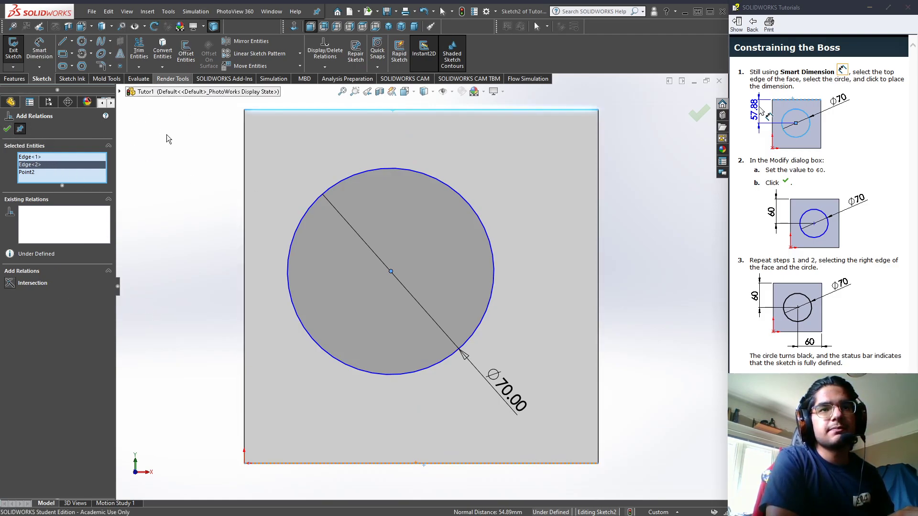
click(209, 160)
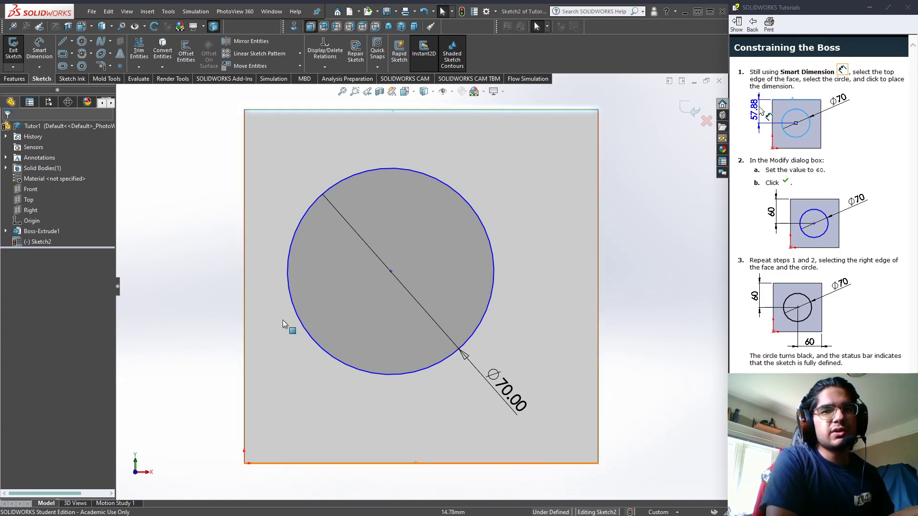
Step: Dimension the circle's centre from the right edge of the face and set the distance to 60 mm
click(39, 47)
click(391, 271)
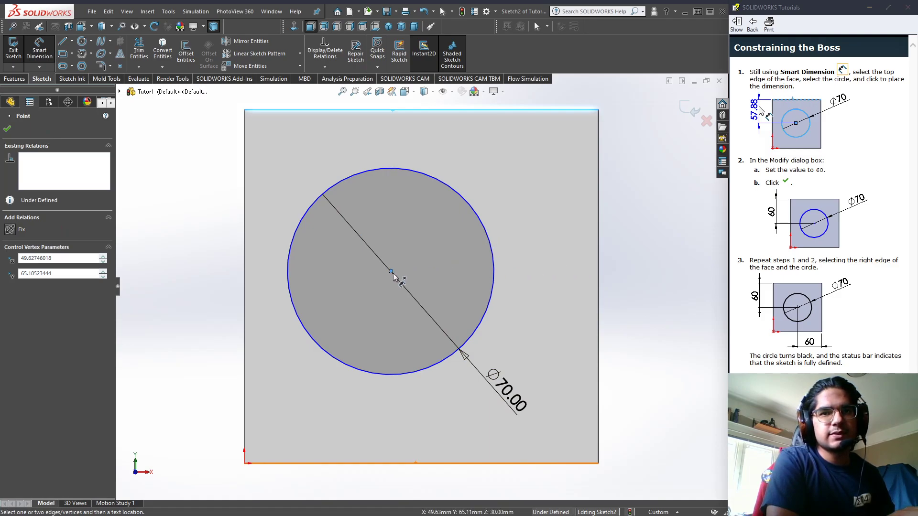
click(598, 279)
click(533, 185)
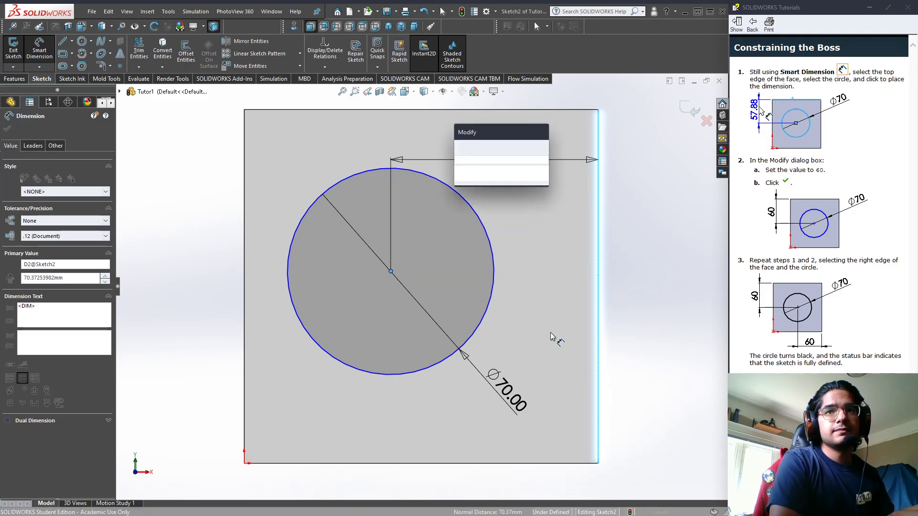
text(60)
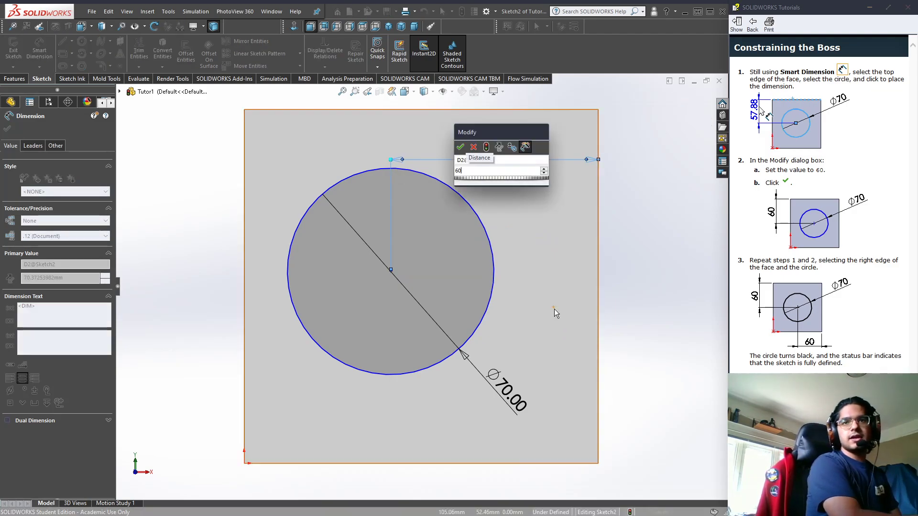
key(Return)
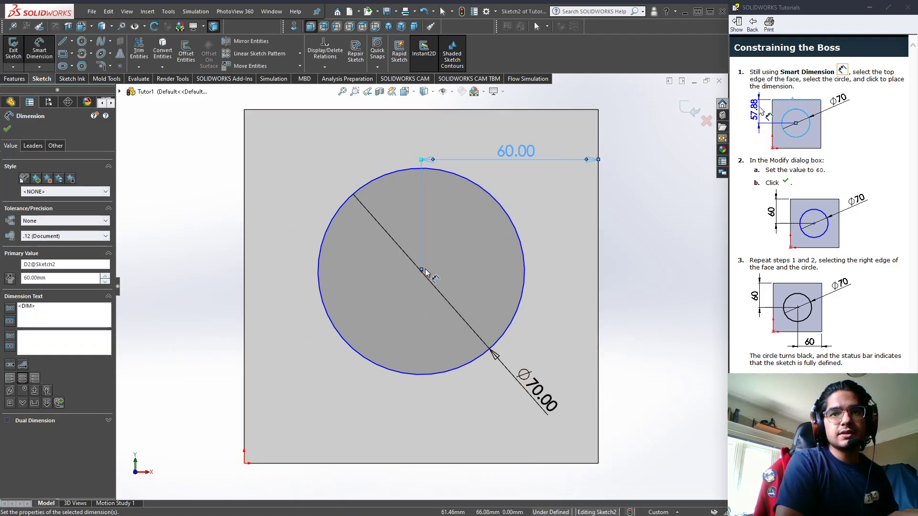
key(Escape)
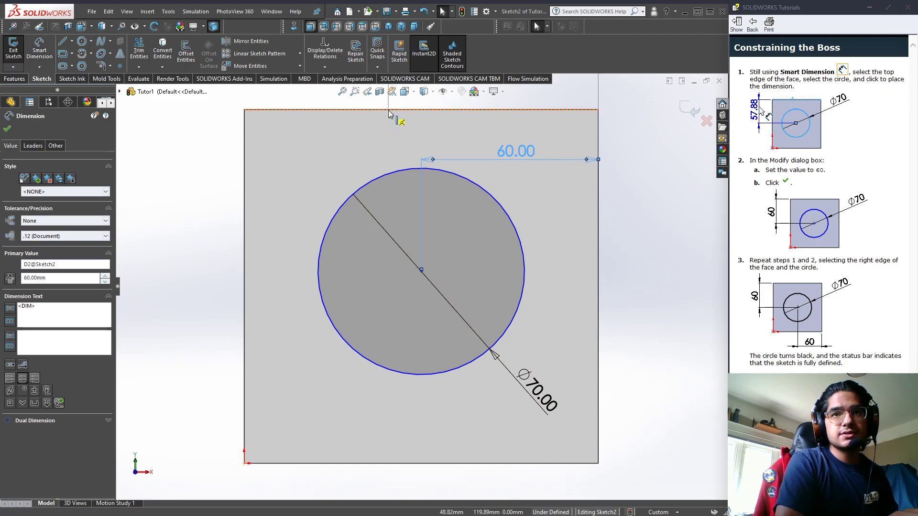
key(Escape)
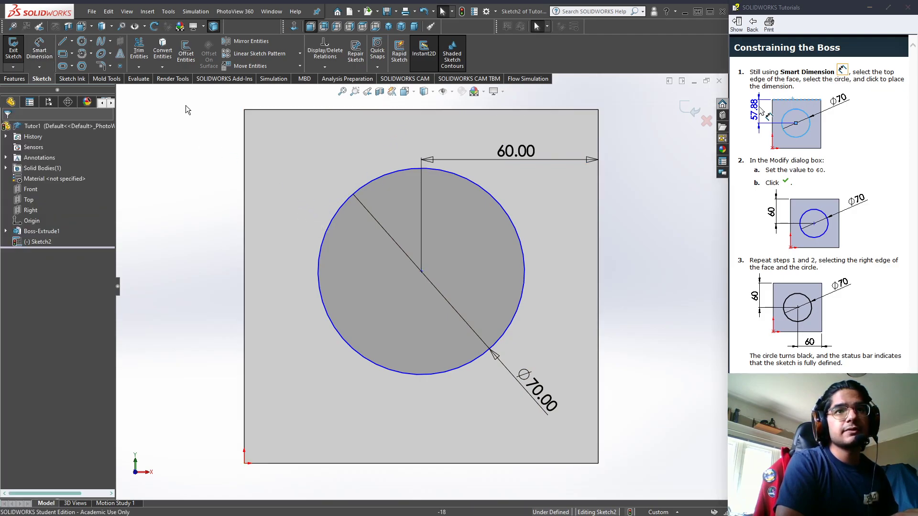
Step: Dimension the circle's centre from the bottom edge of the face and set the distance to 60 mm
click(40, 48)
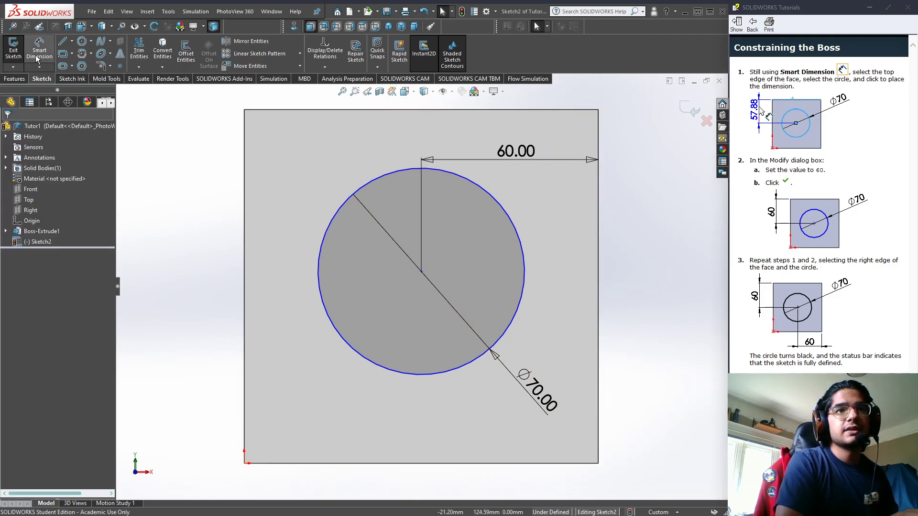
click(422, 272)
click(424, 462)
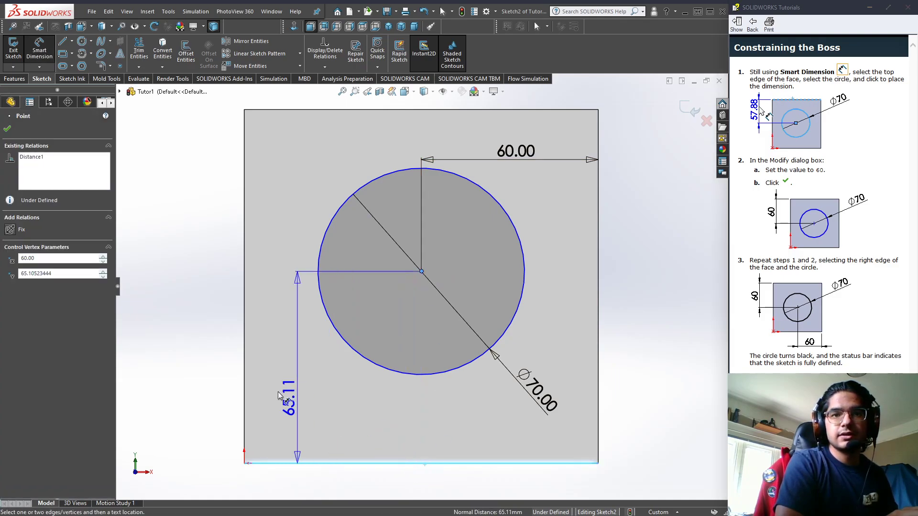
click(213, 380)
text(60)
key(Return)
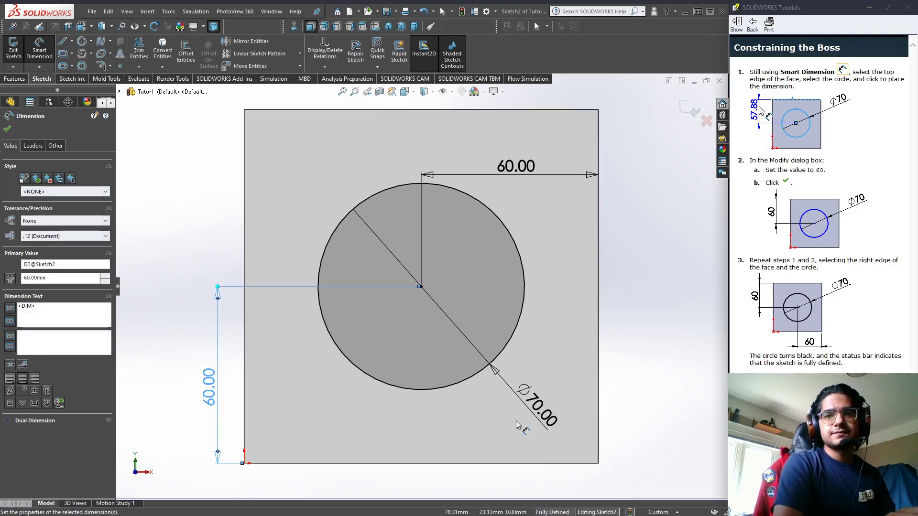
key(Escape)
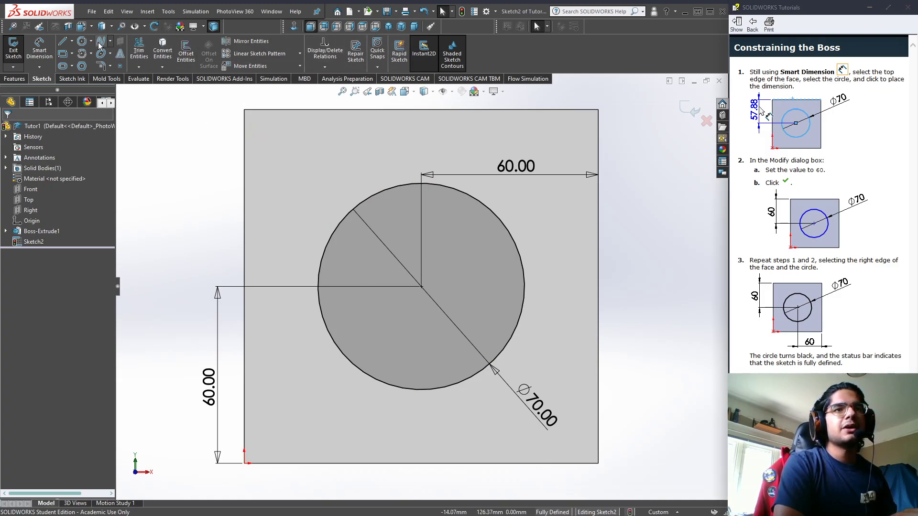
Step: Try to dimension the circle's centre from the top edge of the face, leaving this extra dimension driving
click(40, 47)
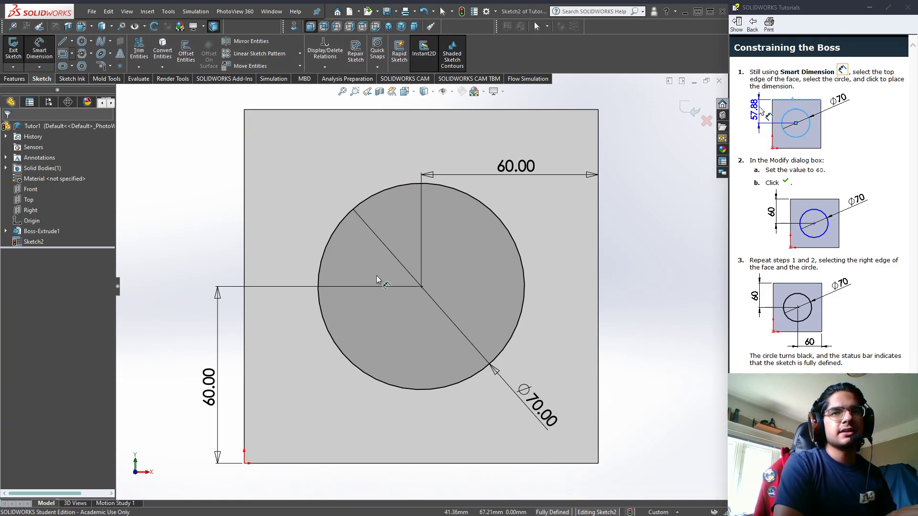
click(422, 286)
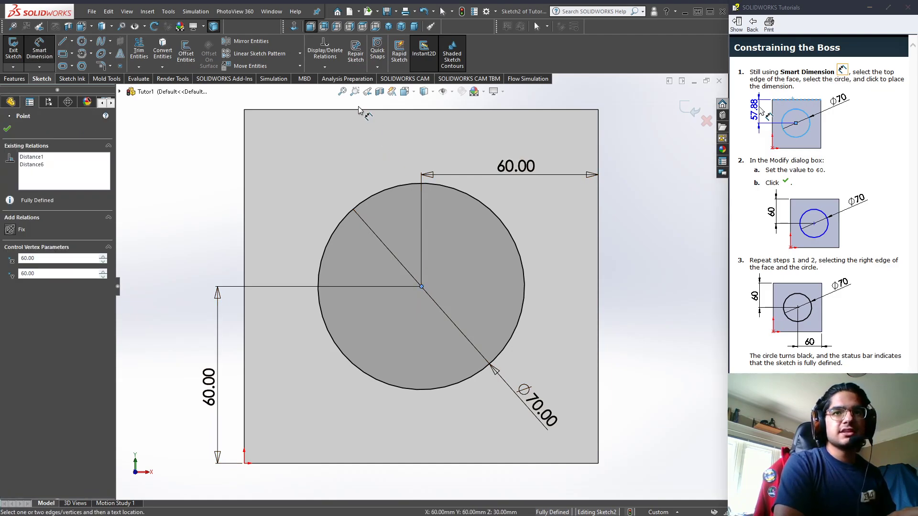
click(362, 110)
click(173, 200)
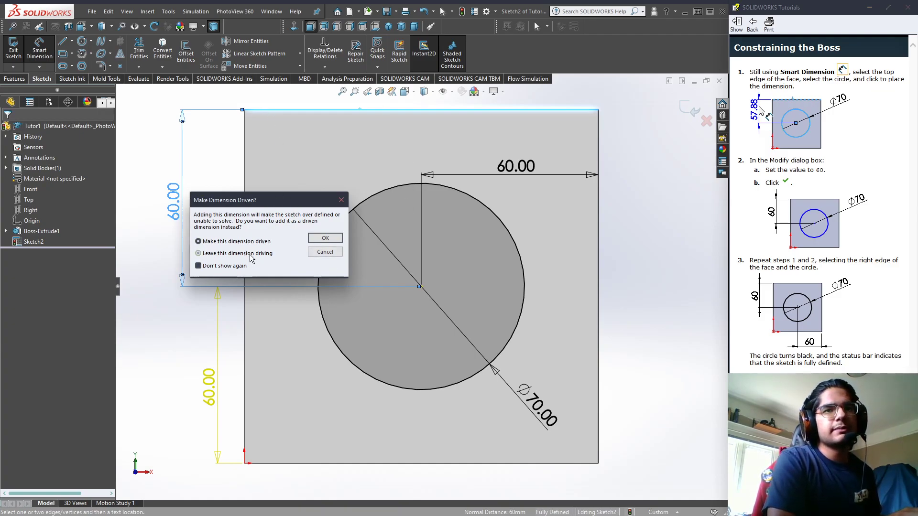
click(317, 240)
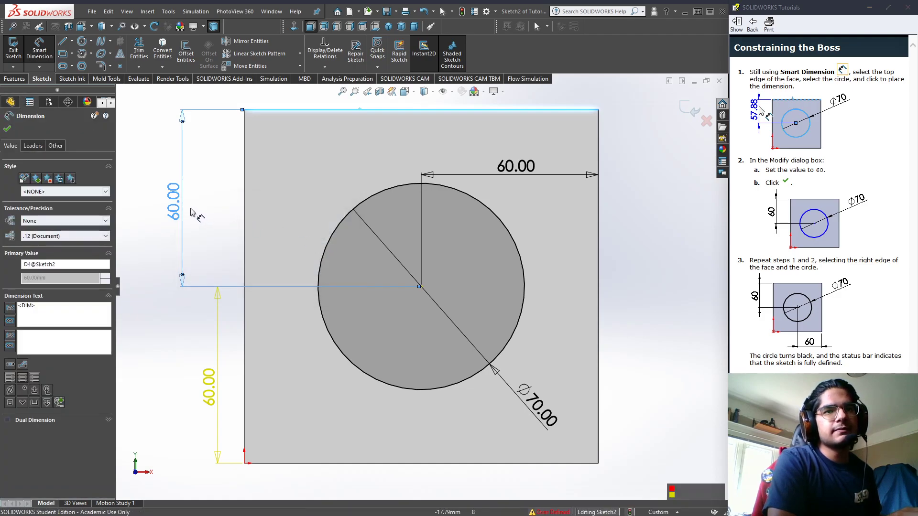
drag(170, 203, 173, 205)
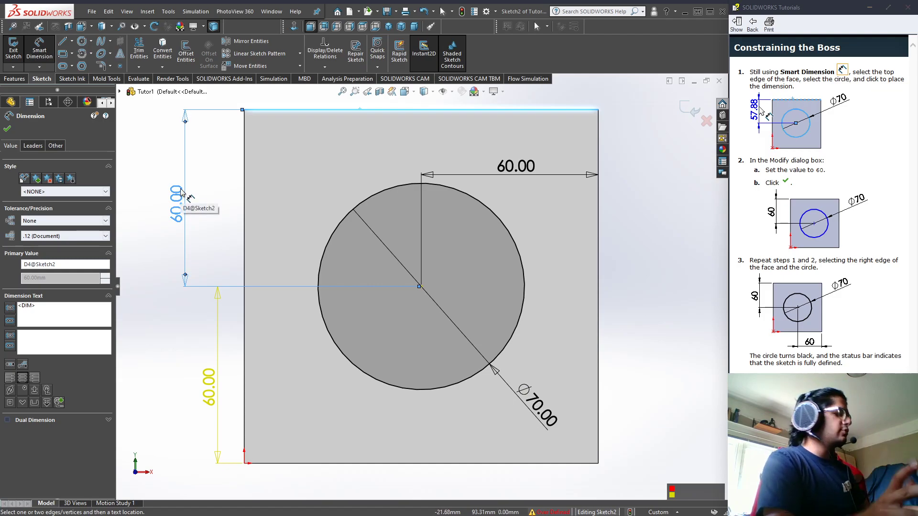
key(Escape)
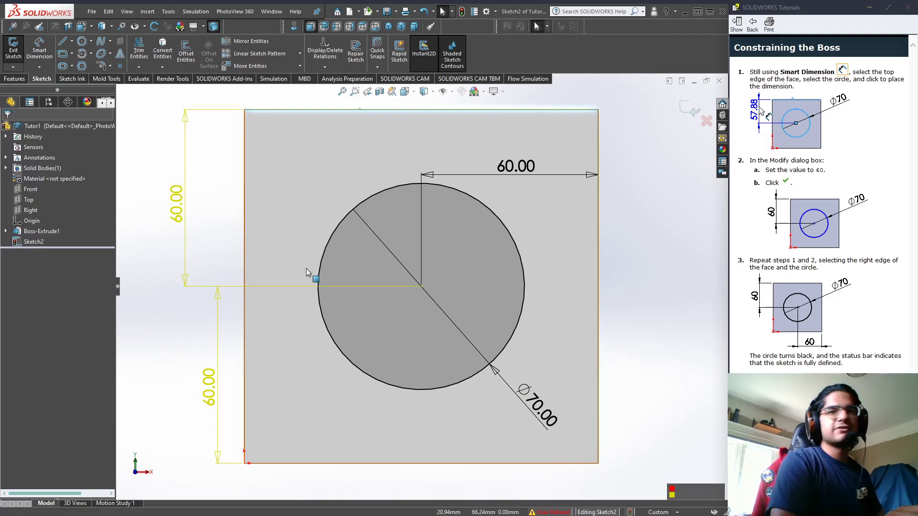
key(ctrl+z)
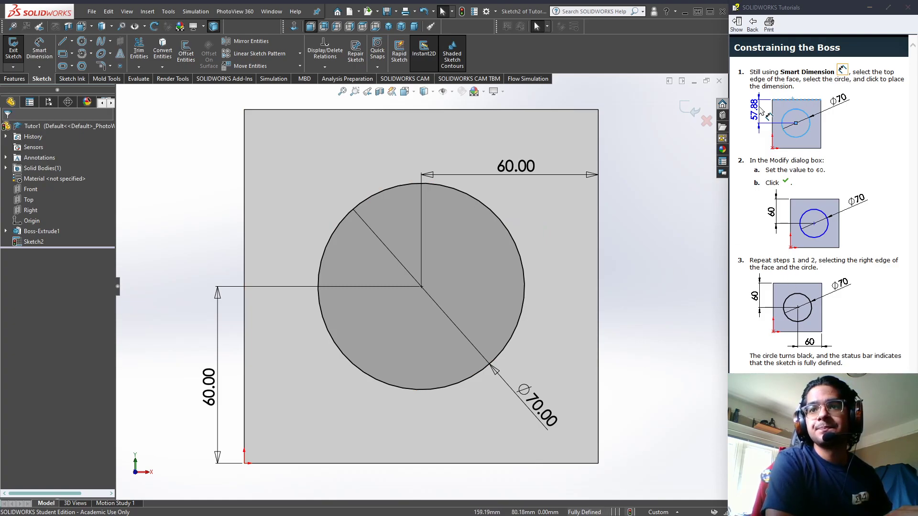
Step: Advance the tutorial to the Extruding the Boss page
click(784, 392)
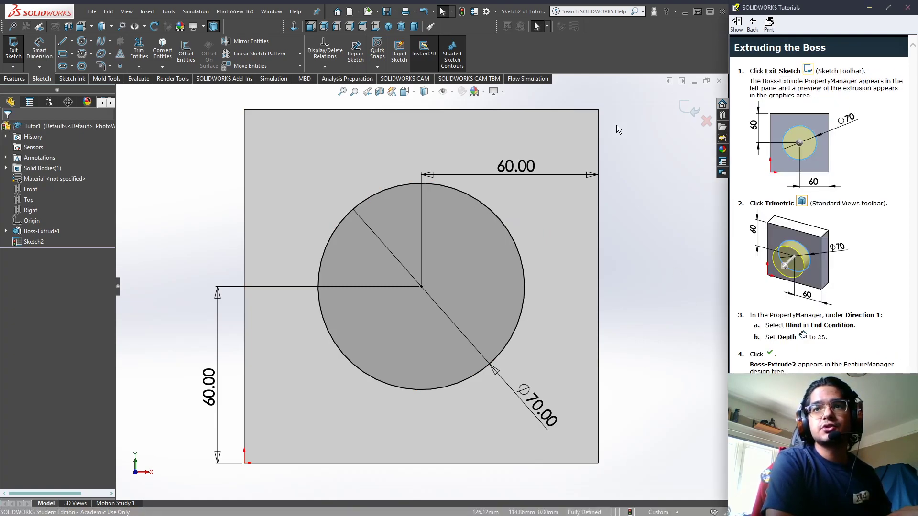
Step: Exit the circle sketch and extrude it as a boss from the front face with a Blind depth of 25 mm
click(687, 109)
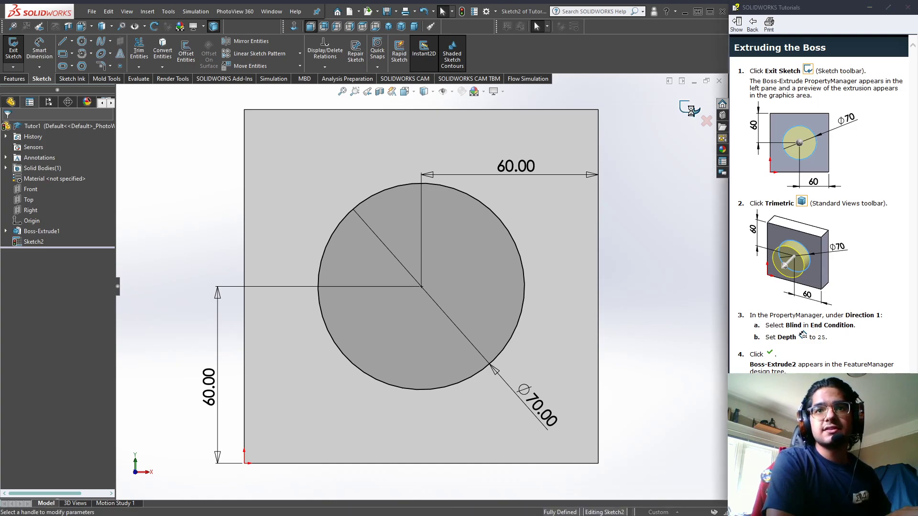
middle_drag(646, 326, 563, 340)
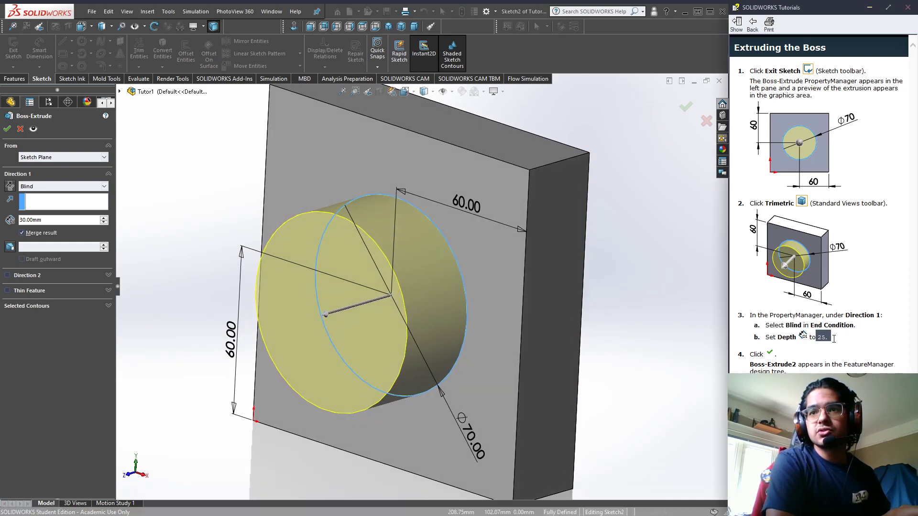
click(50, 221)
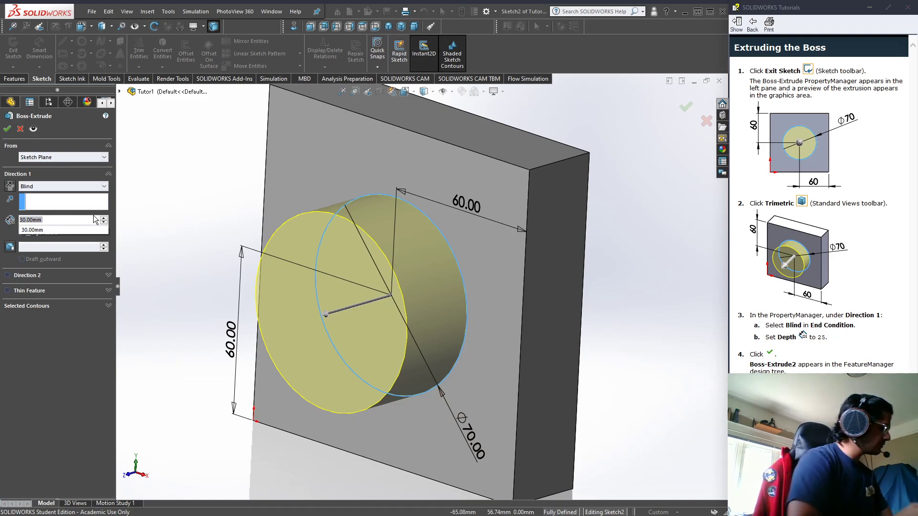
text(25)
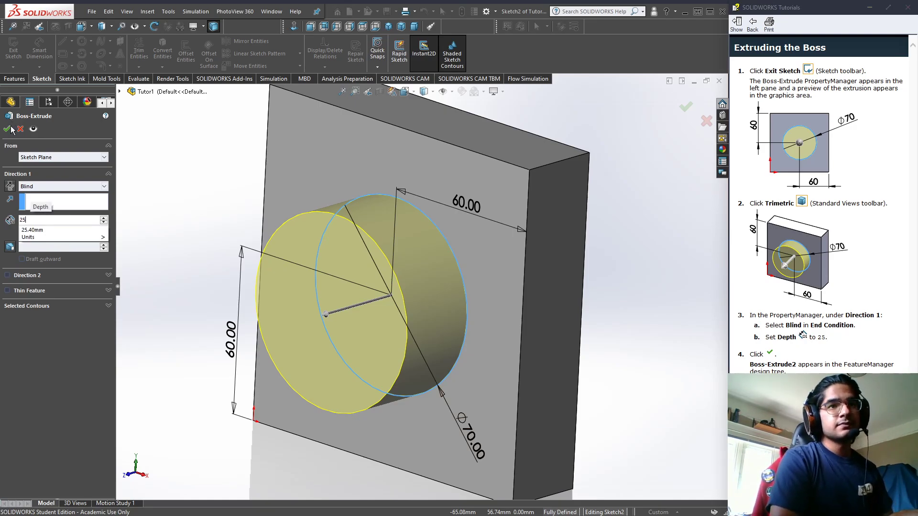
key(Return)
click(7, 129)
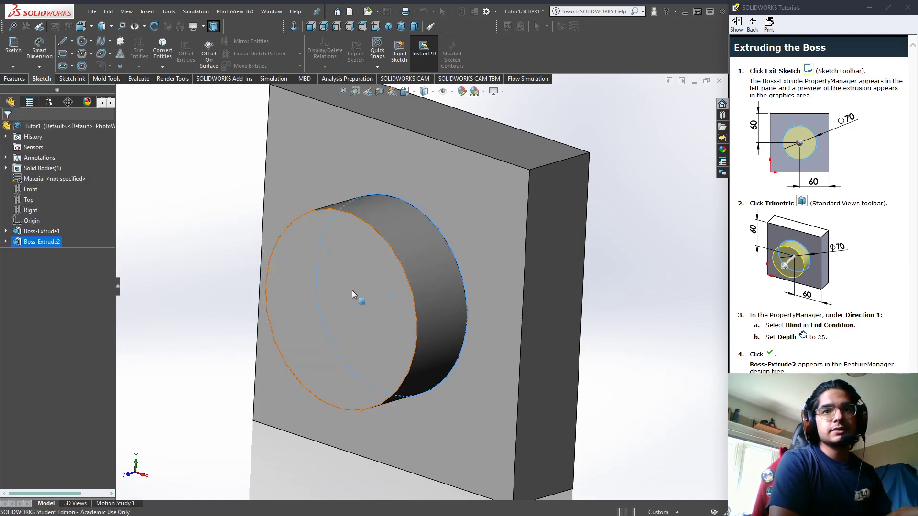
middle_drag(454, 299, 499, 301)
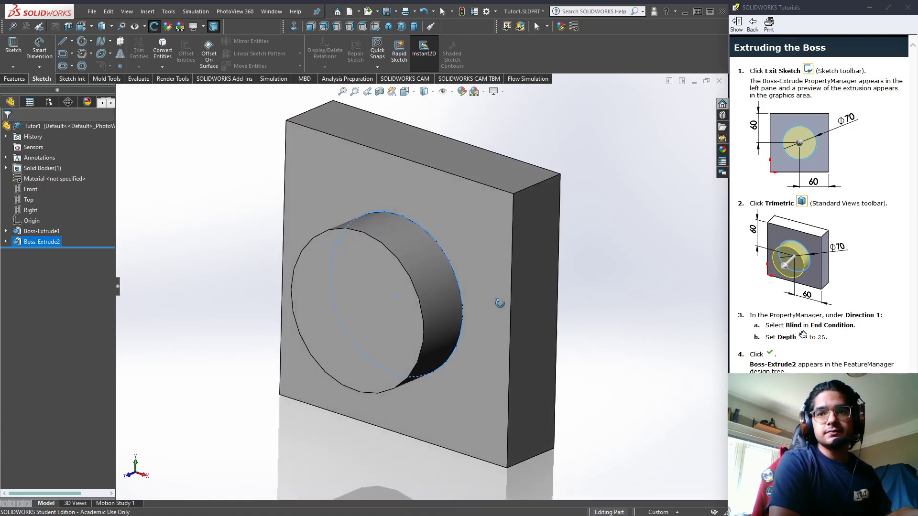
Step: View the tutorial's Making the Hole page, return to Extruding the Boss, and clear the selection in the model
click(889, 504)
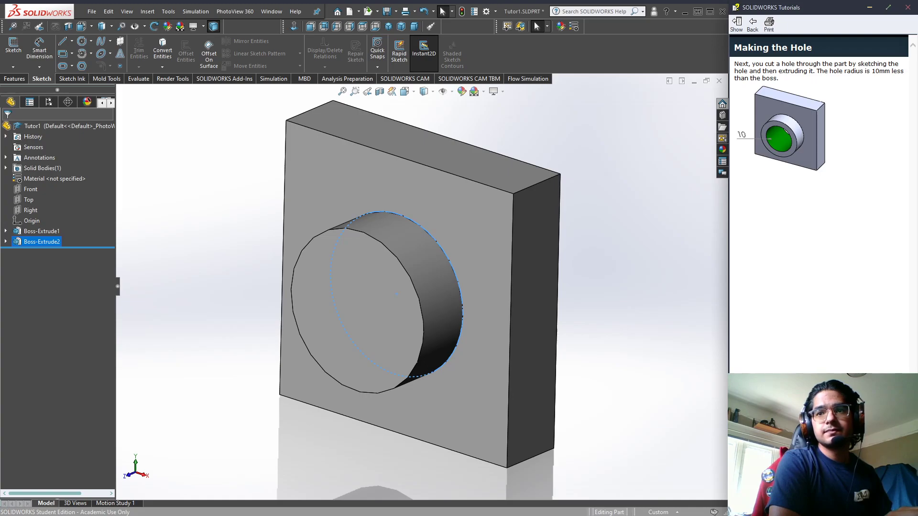
click(746, 505)
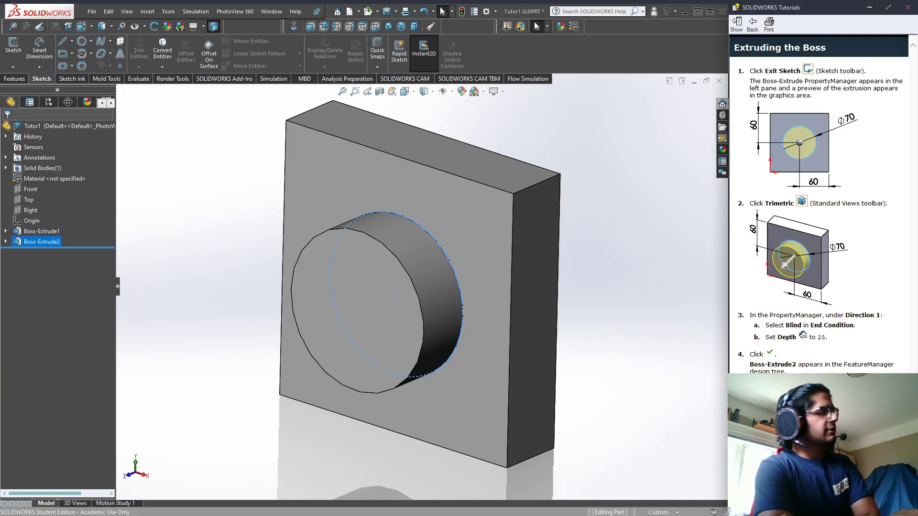
click(15, 79)
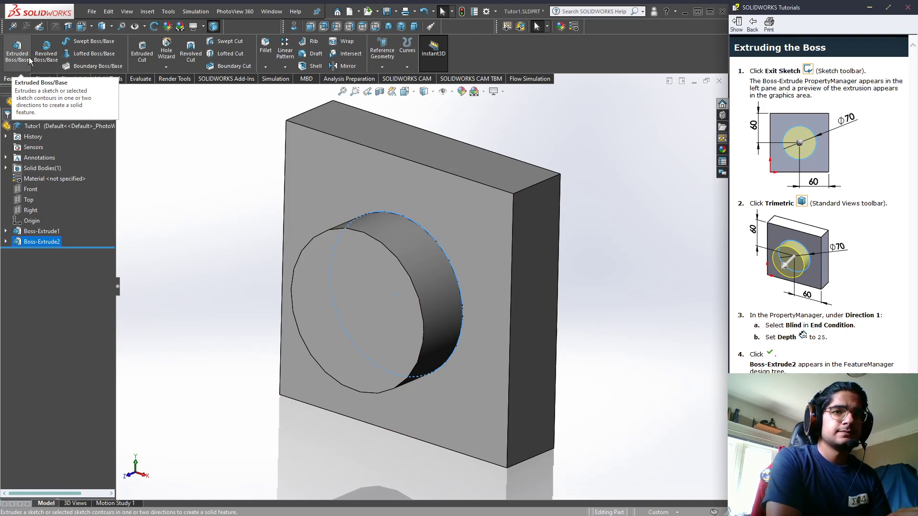
click(580, 276)
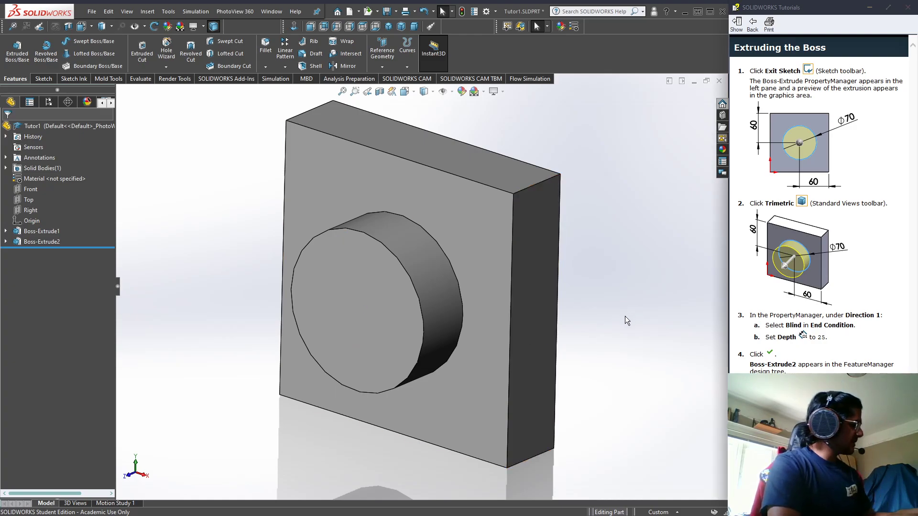
Step: Undo the boss extrusion, the circle's two centre distance dimensions and the earlier move of its centre
key(ctrl+z)
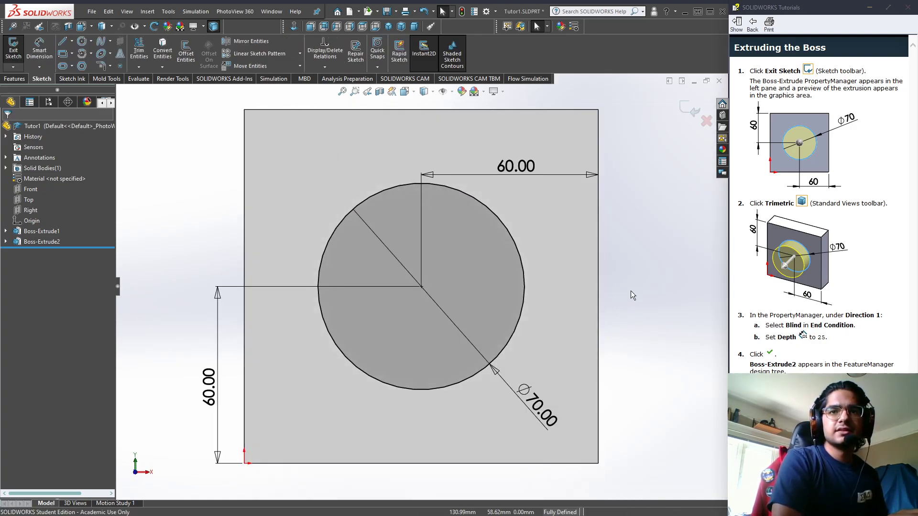
key(ctrl+z)
key(ctrl+z)
key(ctrl+z)
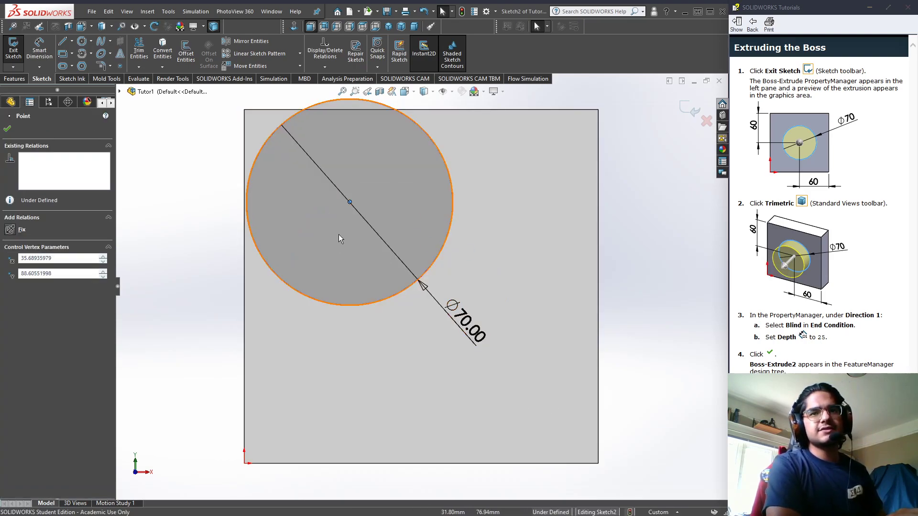
Step: Move the 70 mm circle's centre from the upper corner area closer to the middle of the face, at about X 65.19, Y 76.45 mm
drag(351, 198, 432, 242)
click(275, 220)
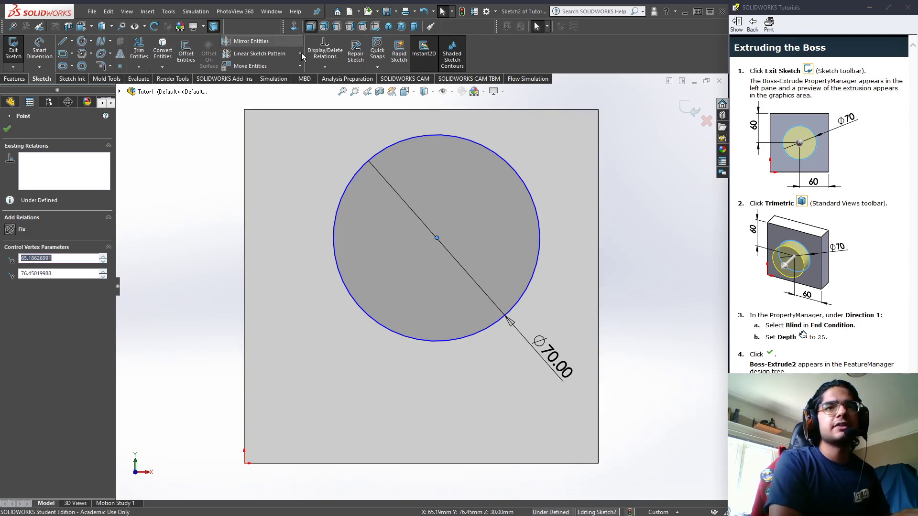
click(433, 11)
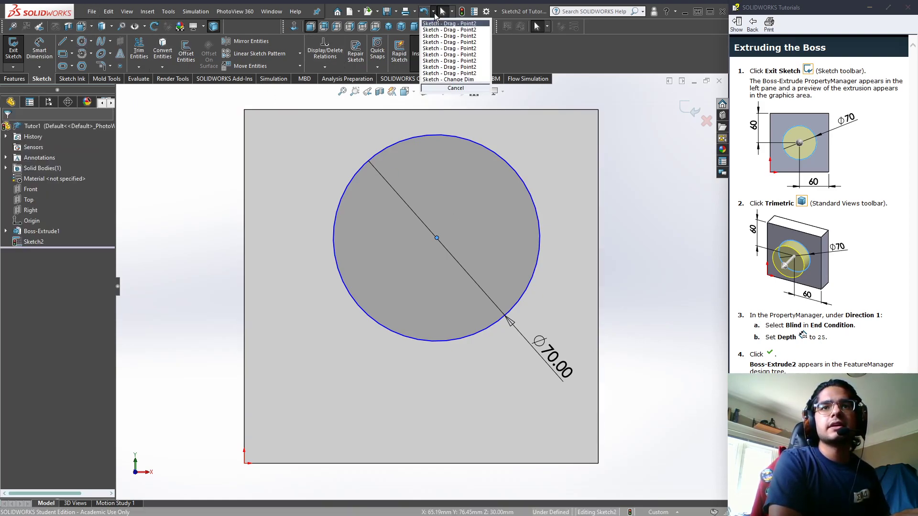
click(446, 80)
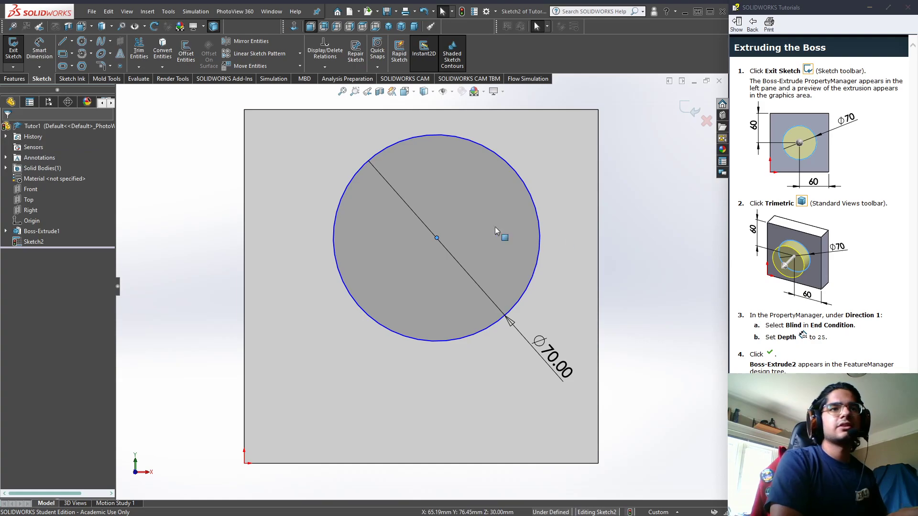
Step: Dimension the circle's centre from the left edge of the face and set the distance to 60 mm
click(39, 50)
click(437, 238)
click(245, 233)
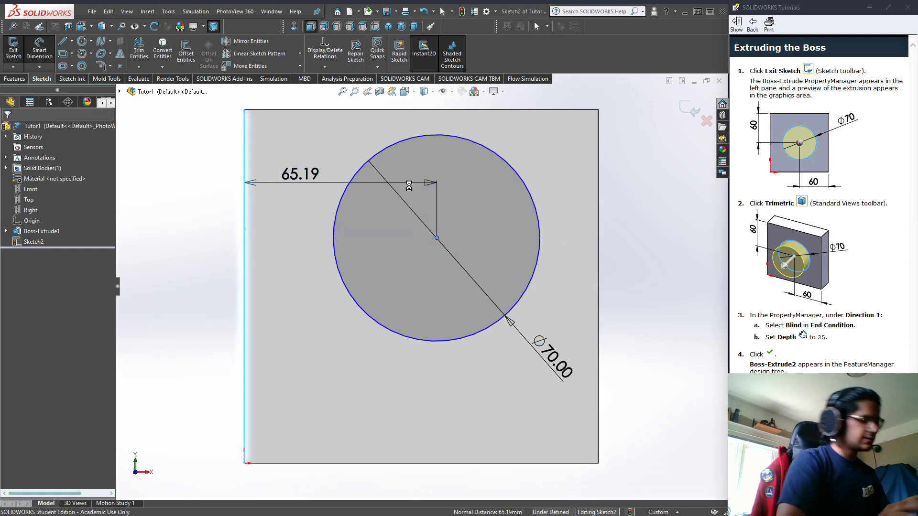
click(408, 185)
text(60)
key(Return)
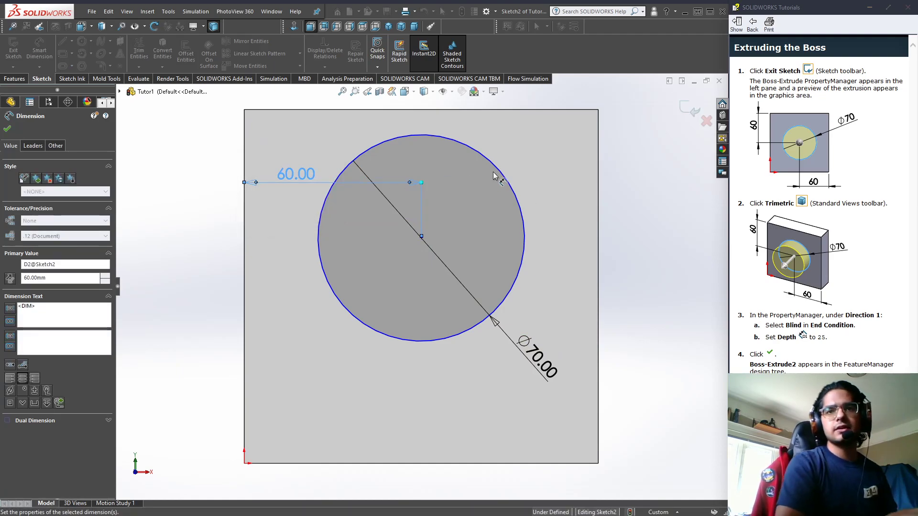
Step: Dimension the circle's centre from the top edge of the face and set the distance to 60 mm
click(421, 237)
click(420, 110)
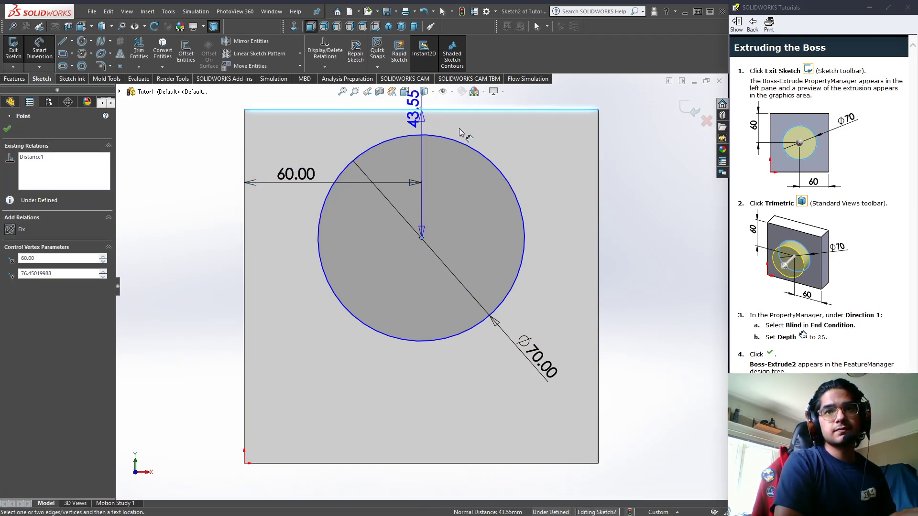
click(582, 207)
text(60000)
key(Return)
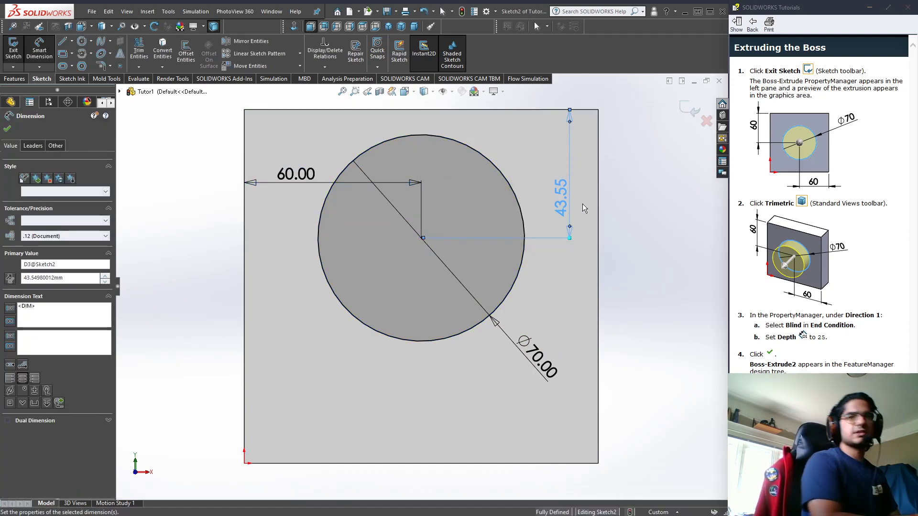
key(ctrl+z)
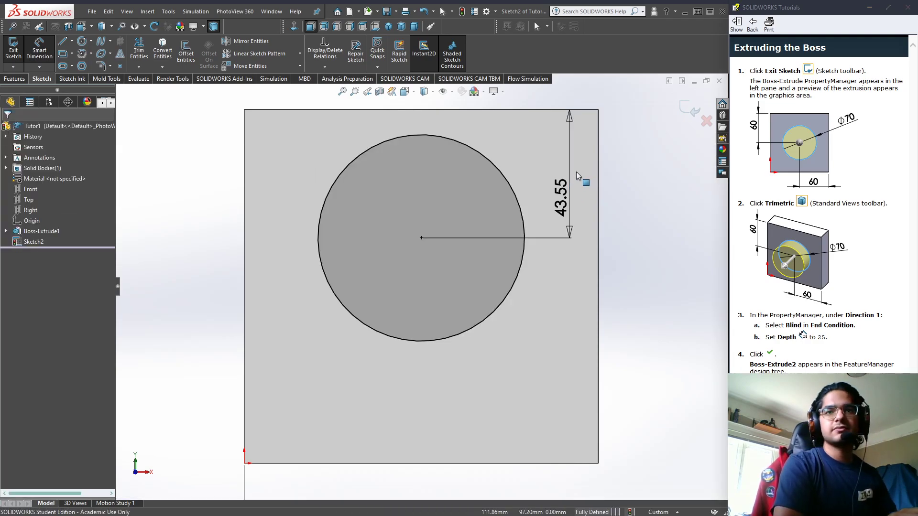
double_click(603, 214)
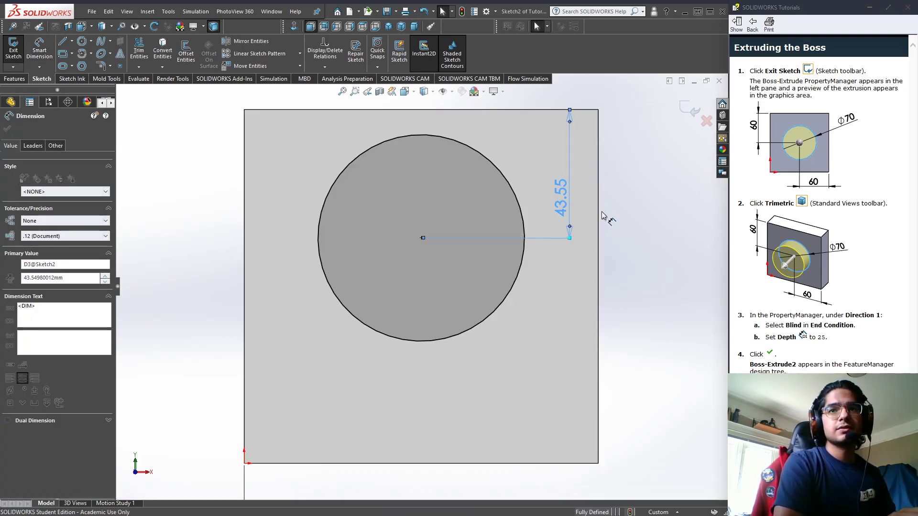
text(60)
key(Return)
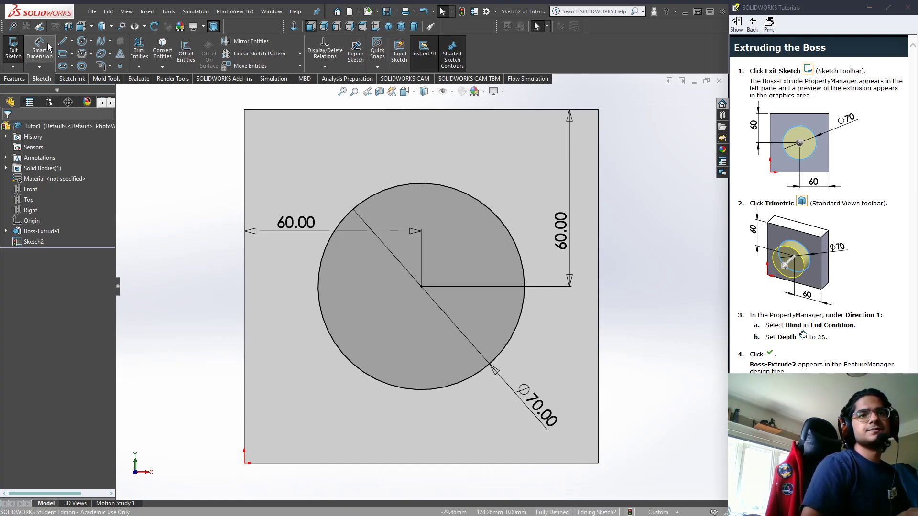
Step: Close the sketch and extrude the 70 mm circle as a blind boss 25 mm deep
click(18, 52)
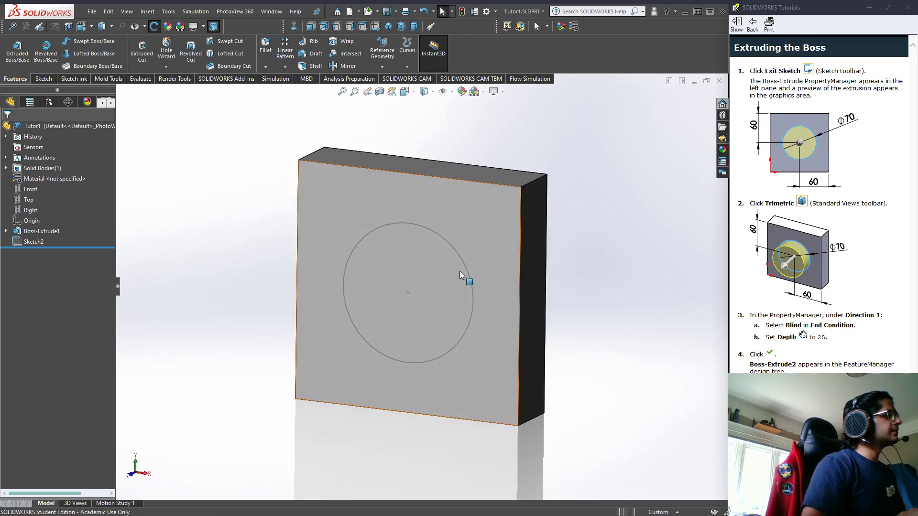
click(17, 50)
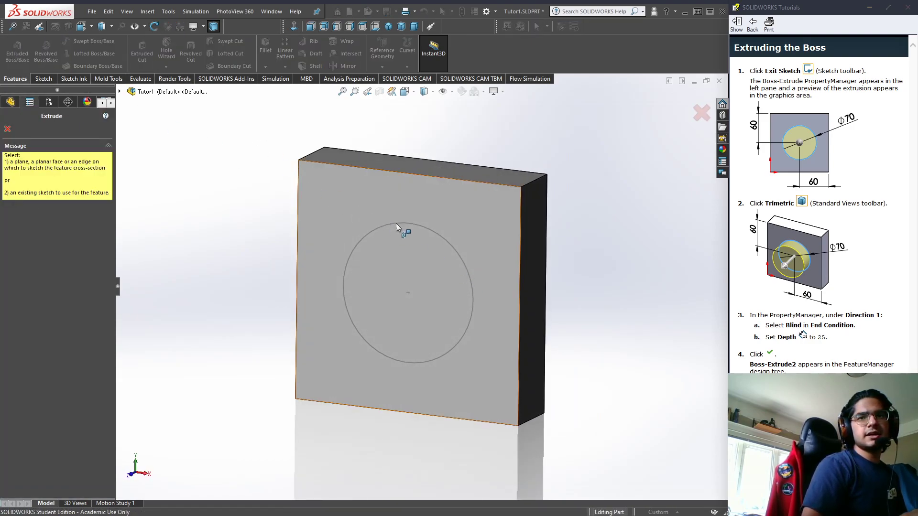
click(434, 232)
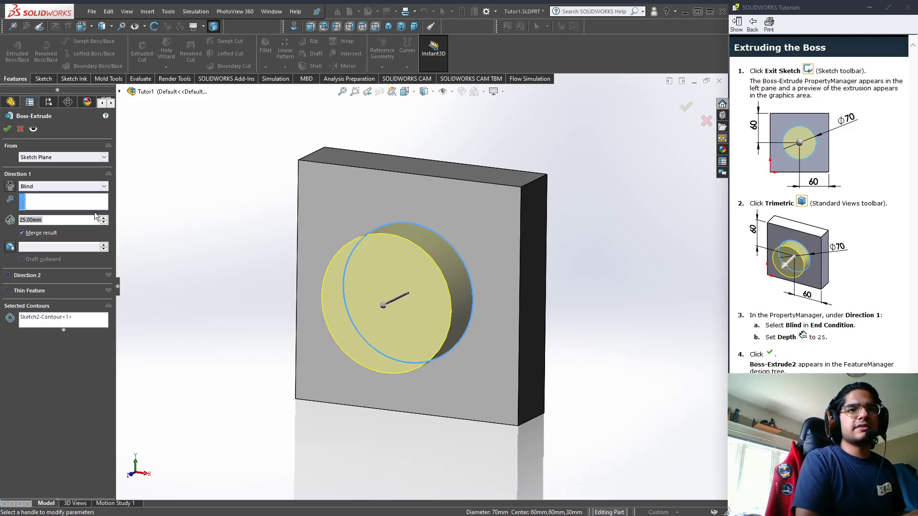
text(25)
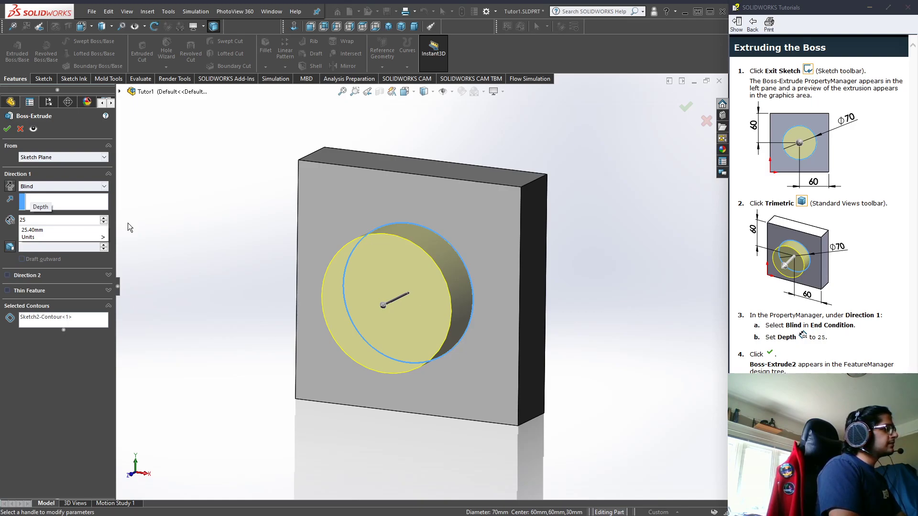
key(Return)
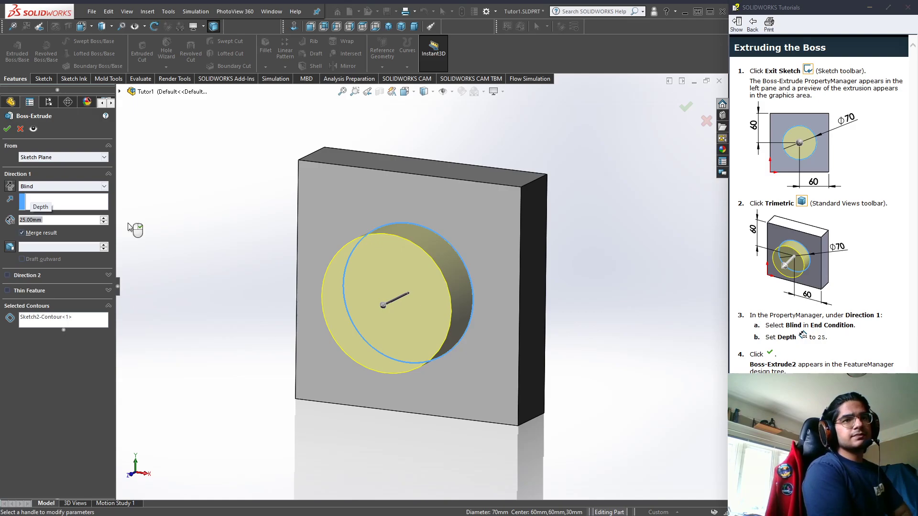
click(6, 129)
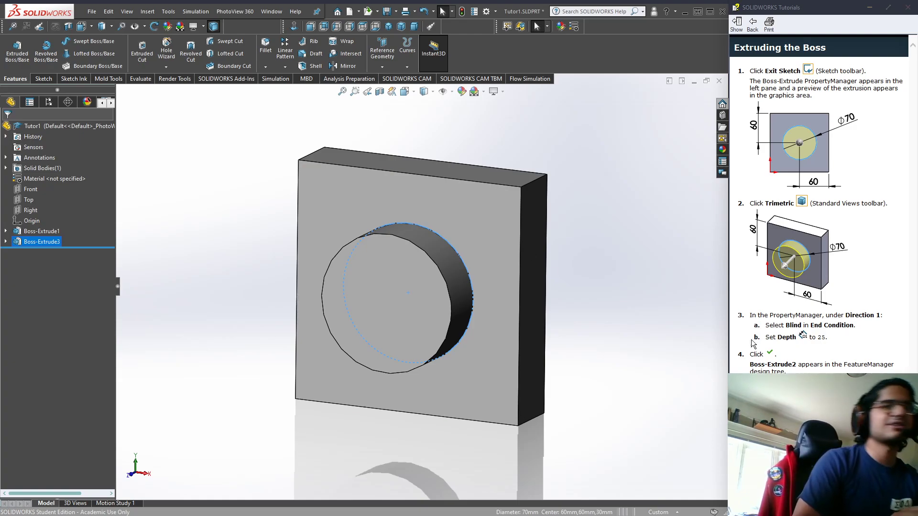
middle_drag(566, 307, 503, 329)
click(281, 263)
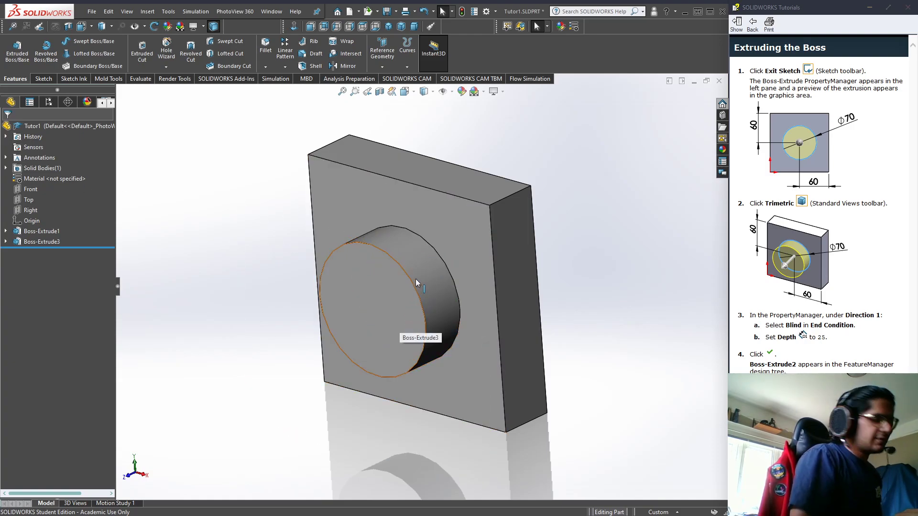
Step: Undo the boss extrusion, the circle's top-edge distance dimension and the 60 mm value of its left-edge distance dimension
key(ctrl+z)
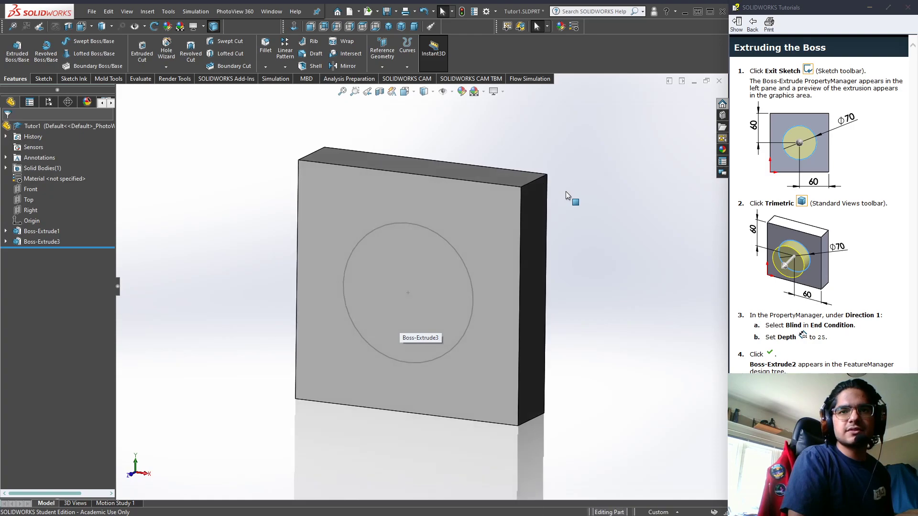
key(ctrl+z)
key(ctrl+z)
key(ctrl+z)
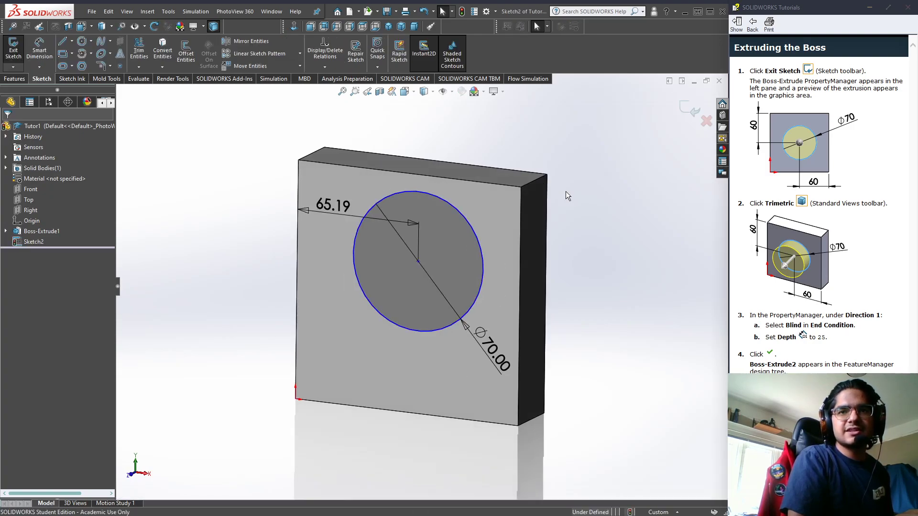
Step: In the front view, move the 70 mm circle's centre down to about X 65.19, Y 64.46 mm
key(space)
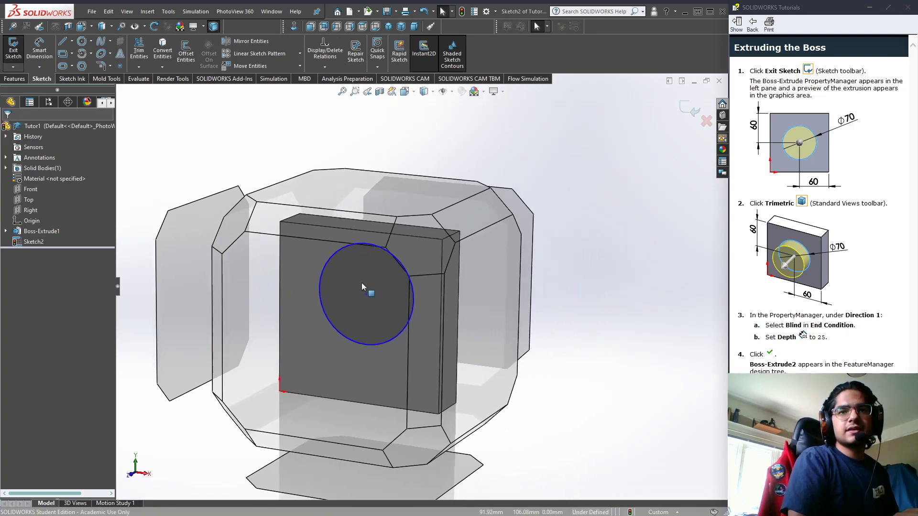
click(280, 323)
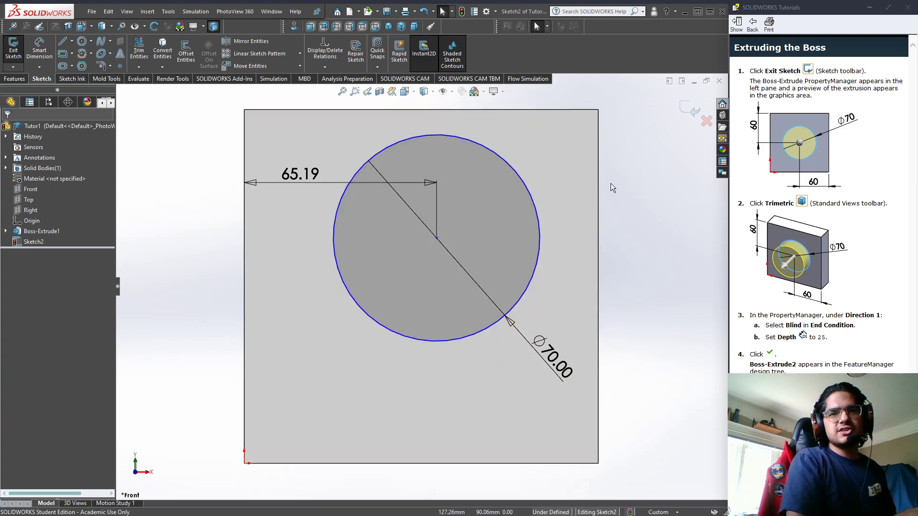
drag(386, 257, 363, 292)
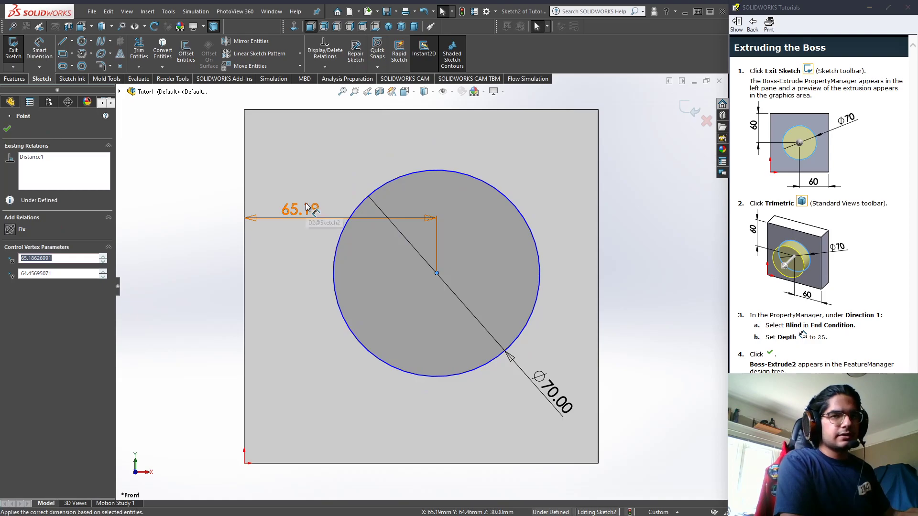
Step: Delete the circle's distance dimension from the left edge and move its centre to about X 63.73, Y 62.03 mm
double_click(305, 209)
click(309, 210)
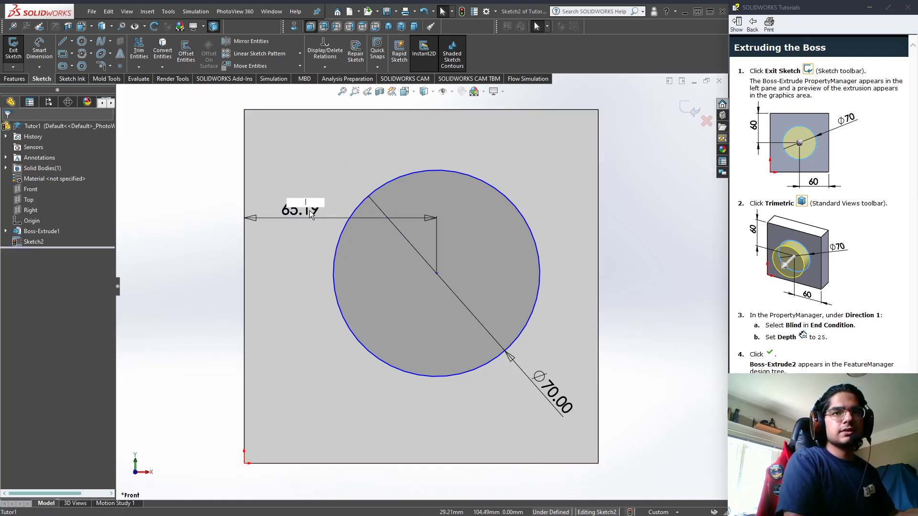
click(531, 218)
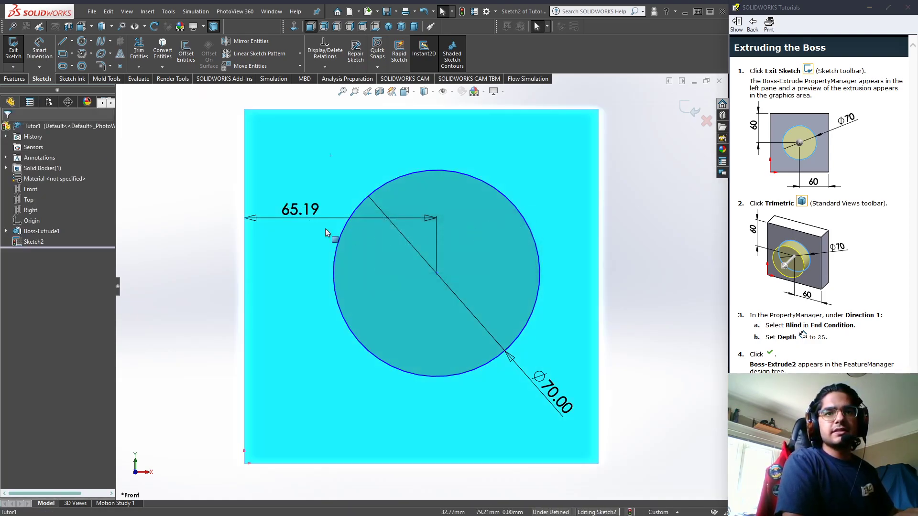
click(323, 214)
key(Return)
drag(298, 209, 177, 205)
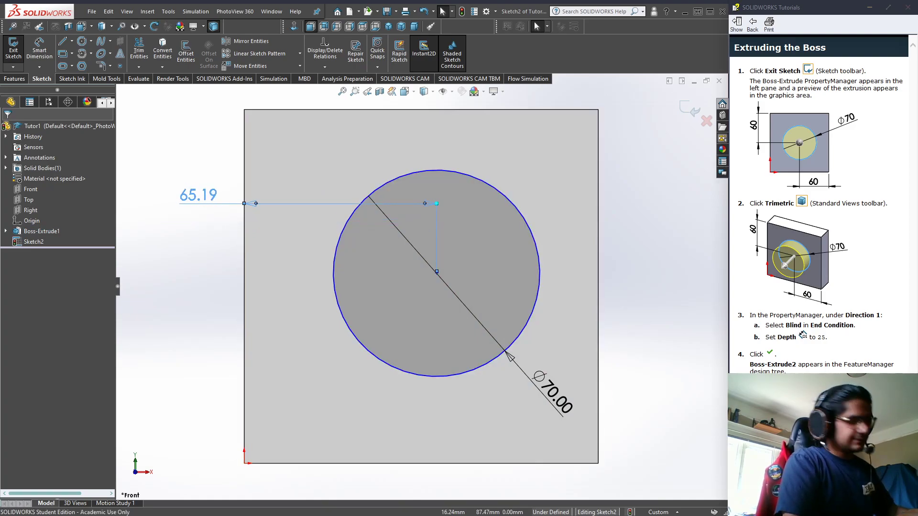
key(Delete)
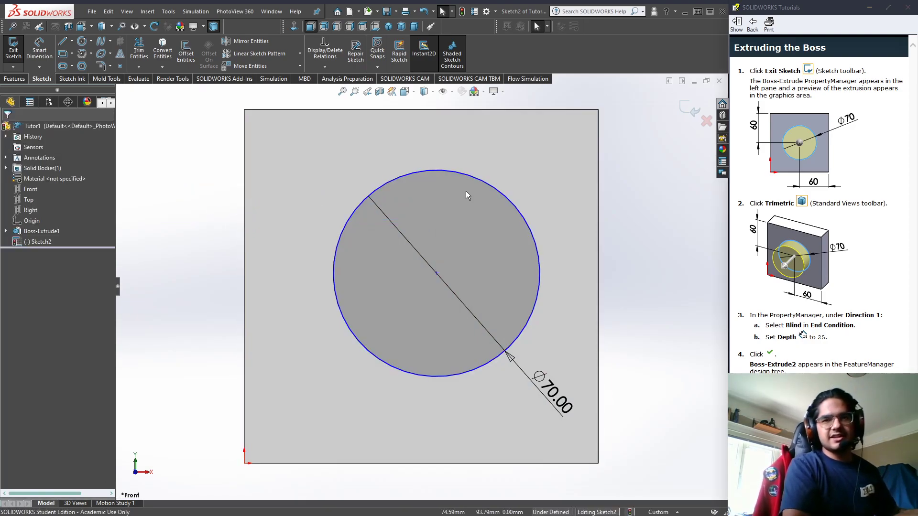
mouse_move(437, 273)
mouse_down()
mouse_move(429, 208)
mouse_move(474, 250)
mouse_move(489, 205)
mouse_move(365, 243)
mouse_move(360, 259)
mouse_move(405, 287)
mouse_move(425, 279)
mouse_move(434, 239)
mouse_move(432, 281)
mouse_up()
click(277, 196)
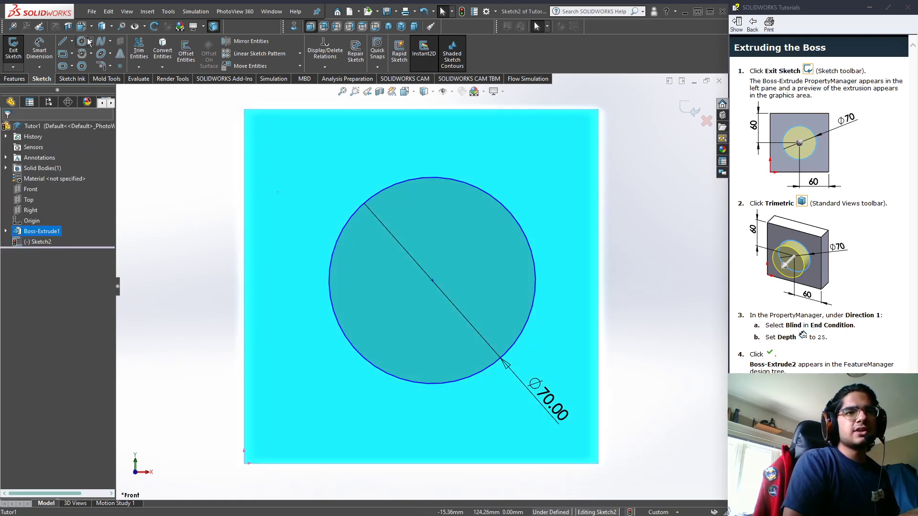
Step: Dimension the circle's centre from the right edge of the face and set the distance to 60 mm
click(38, 47)
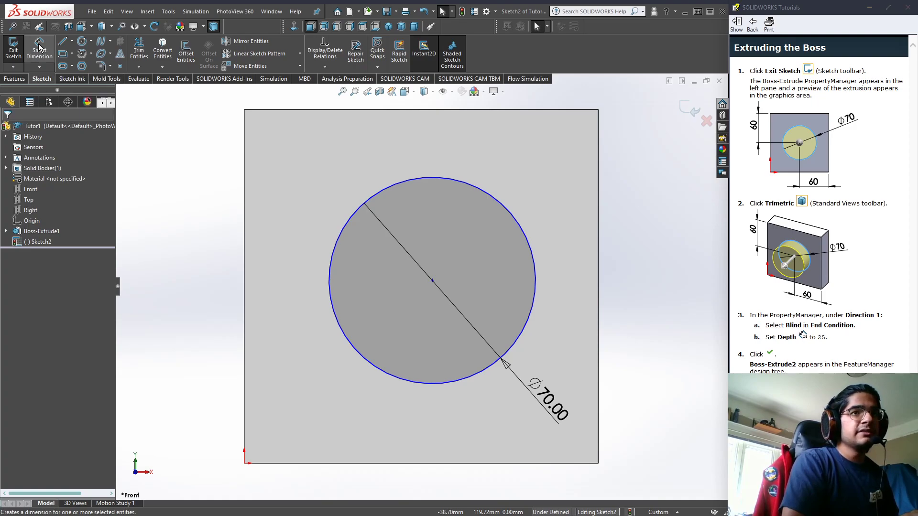
click(432, 281)
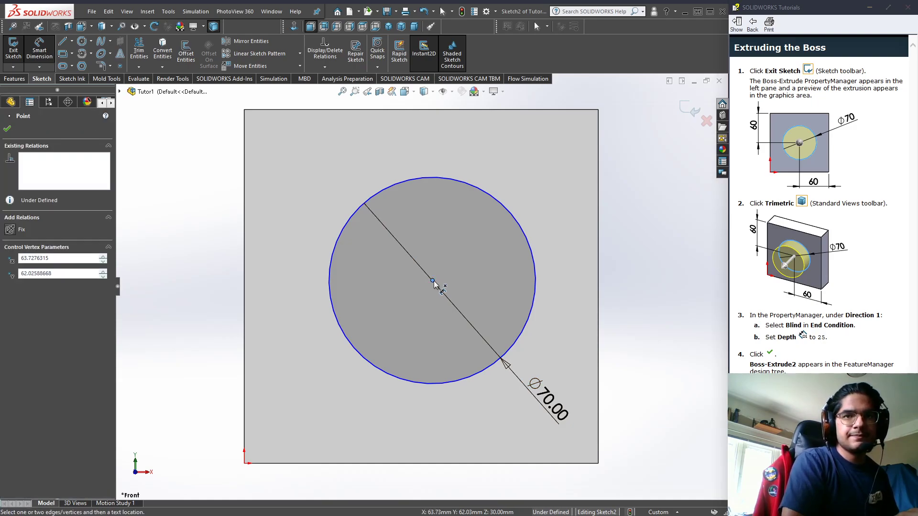
click(598, 292)
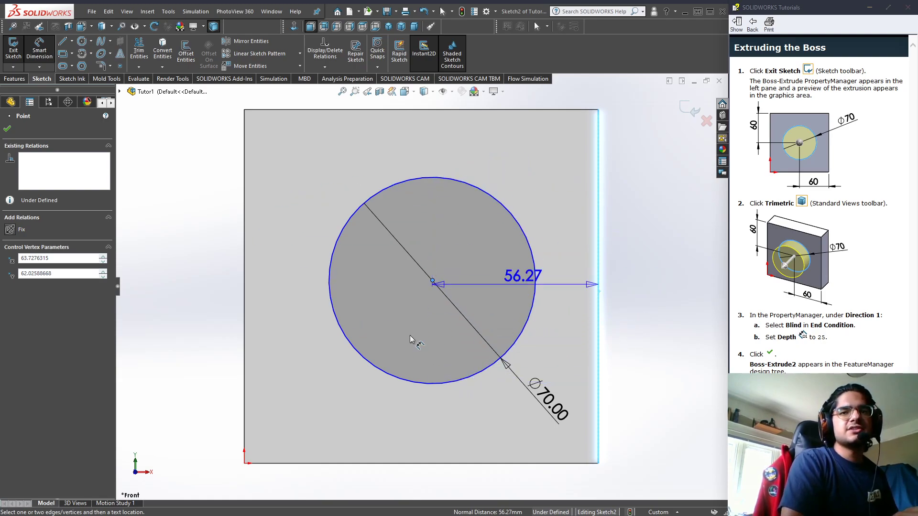
click(645, 262)
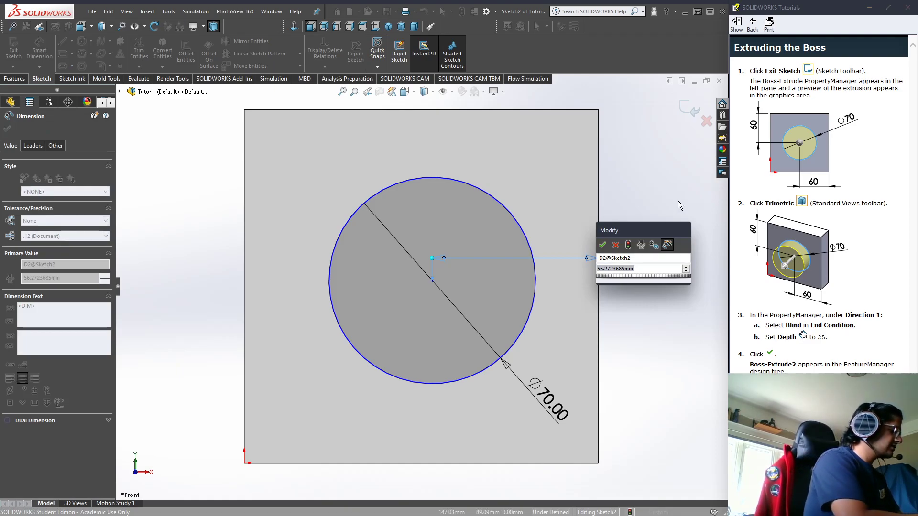
text(60.)
key(BackSpace)
text(mm)
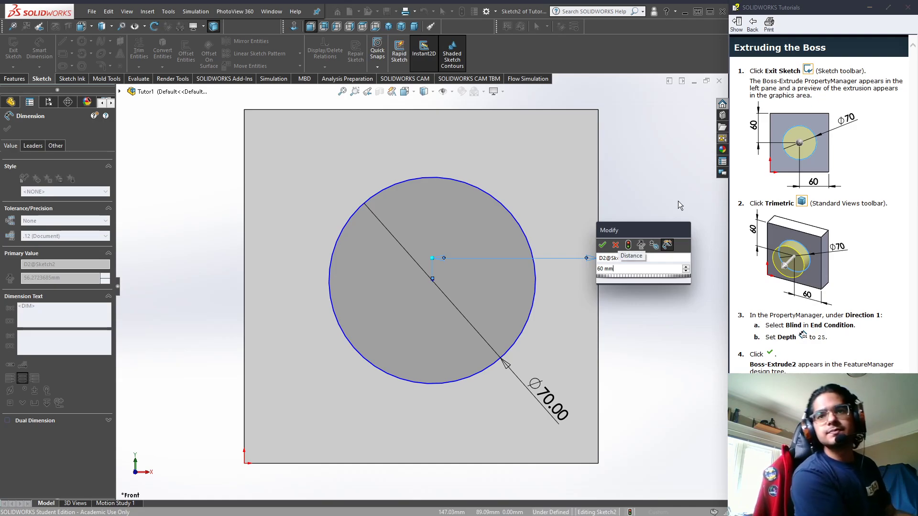
key(Return)
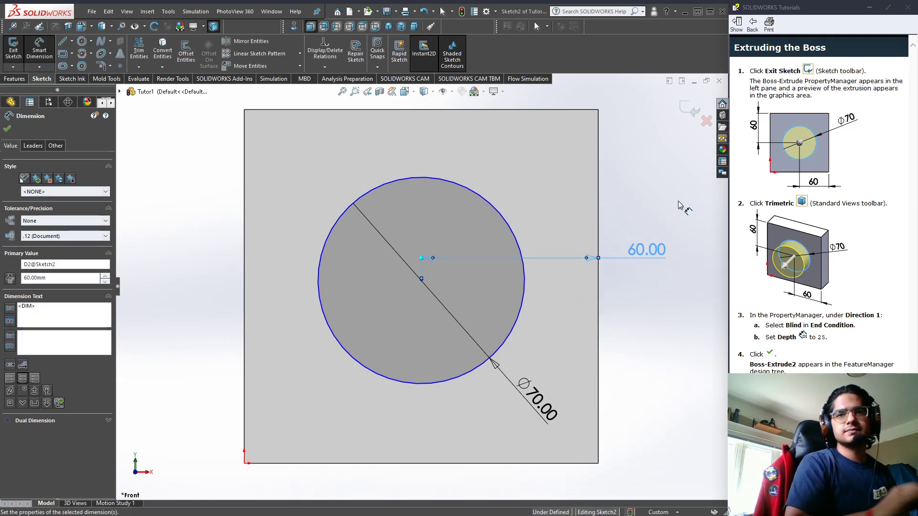
click(636, 197)
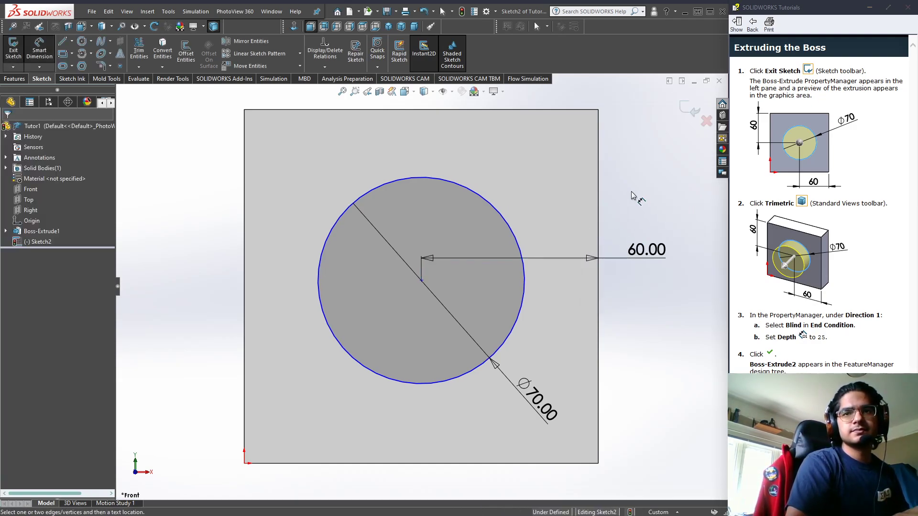
Step: Dimension the circle's centre from the top edge of the face, placing it beside the left edge, and set it to 60 mm
click(421, 281)
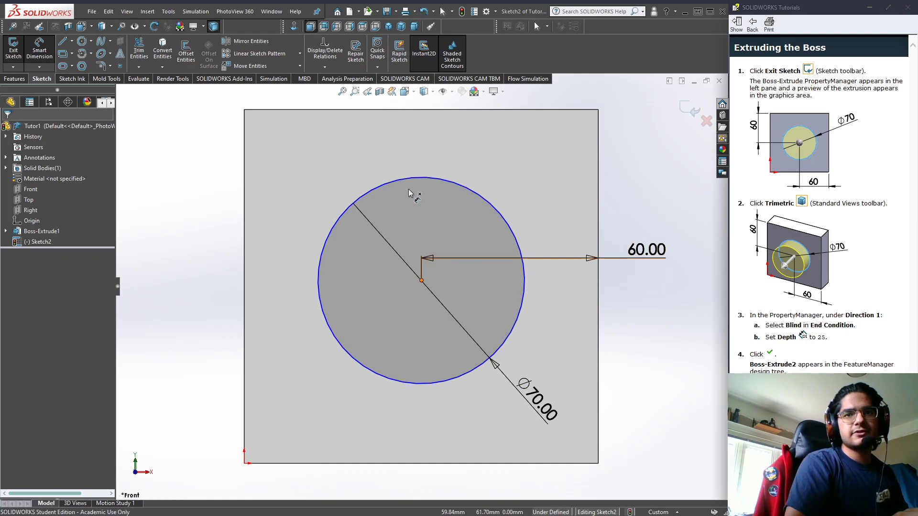
click(414, 114)
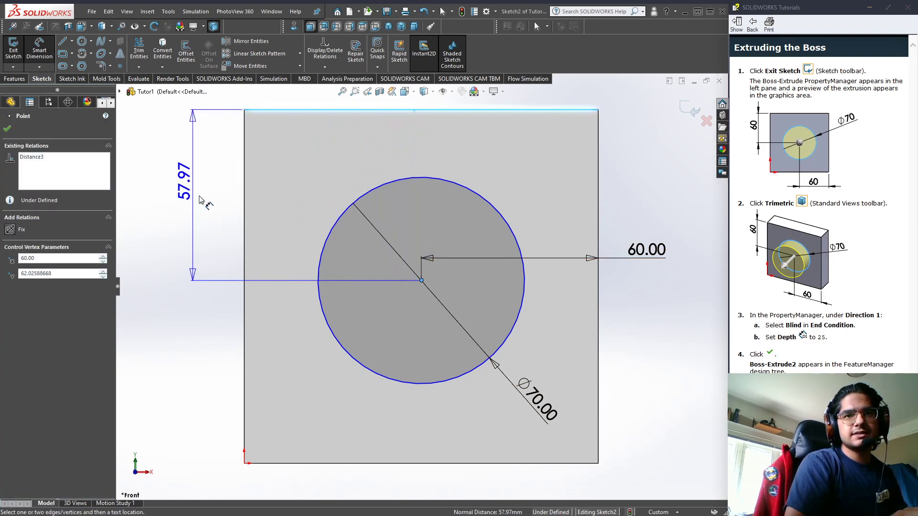
click(211, 207)
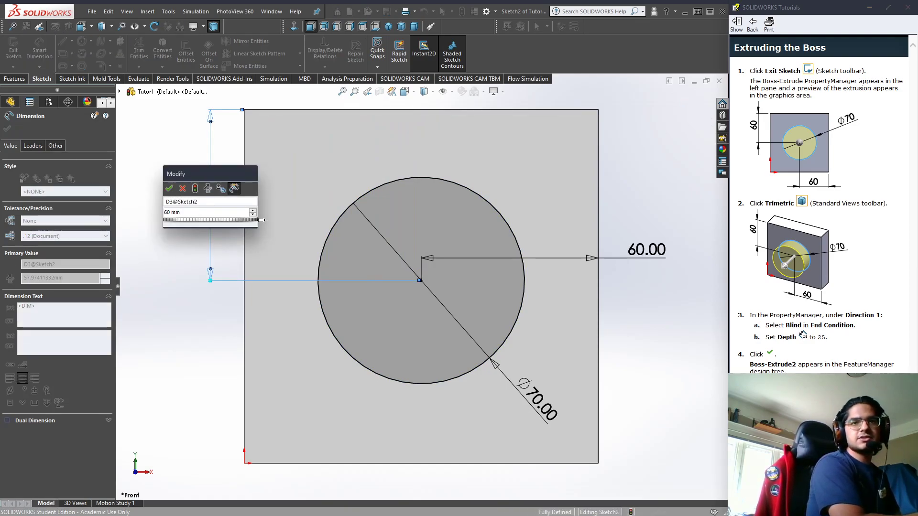
key(Return)
key(Escape)
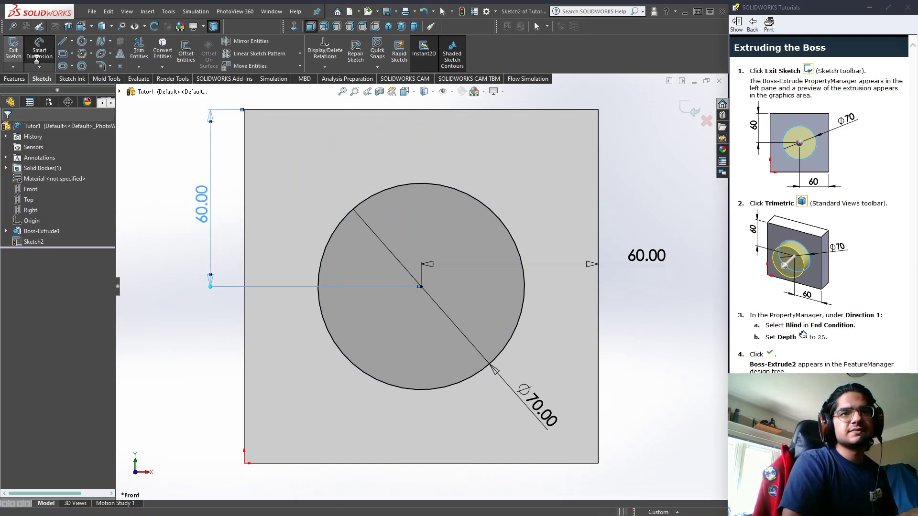
Step: Close the circle sketch and extrude it as a blind boss 25 mm deep, merged with the base
key(ctrl+b)
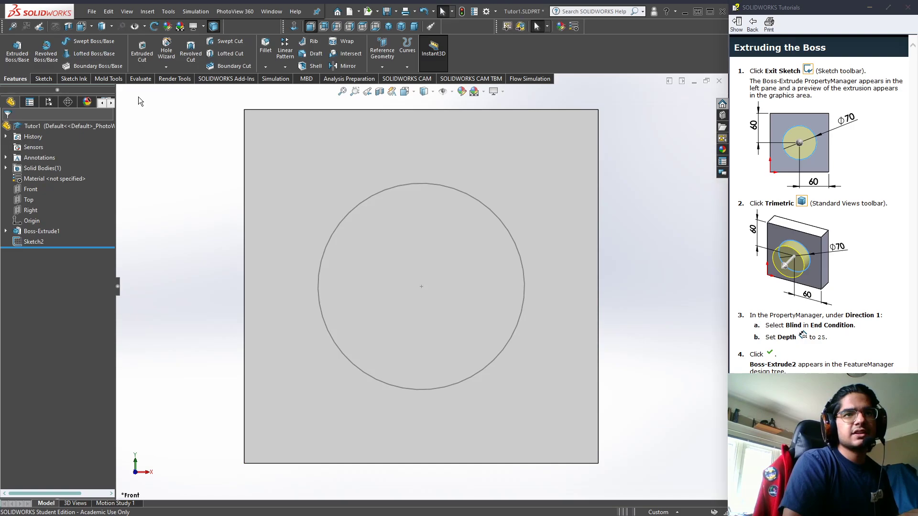
click(17, 52)
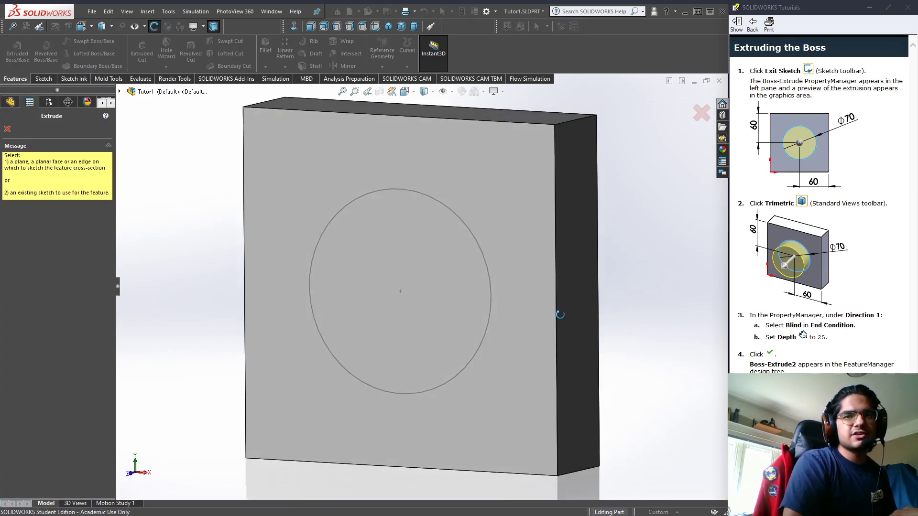
click(480, 274)
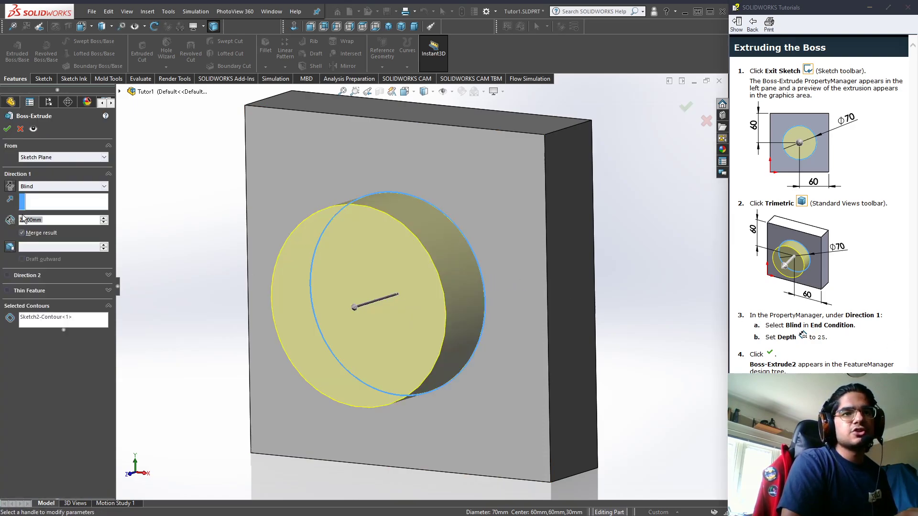
click(8, 128)
middle_drag(486, 285, 466, 297)
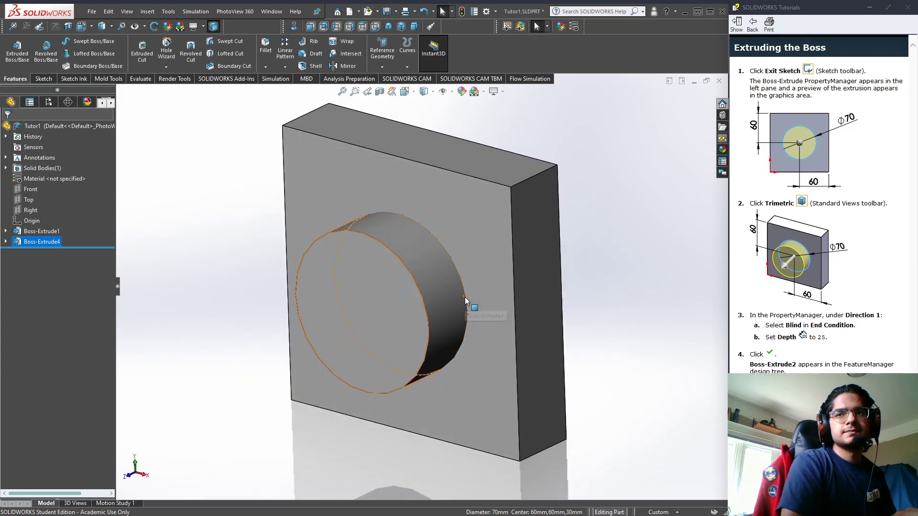
click(604, 260)
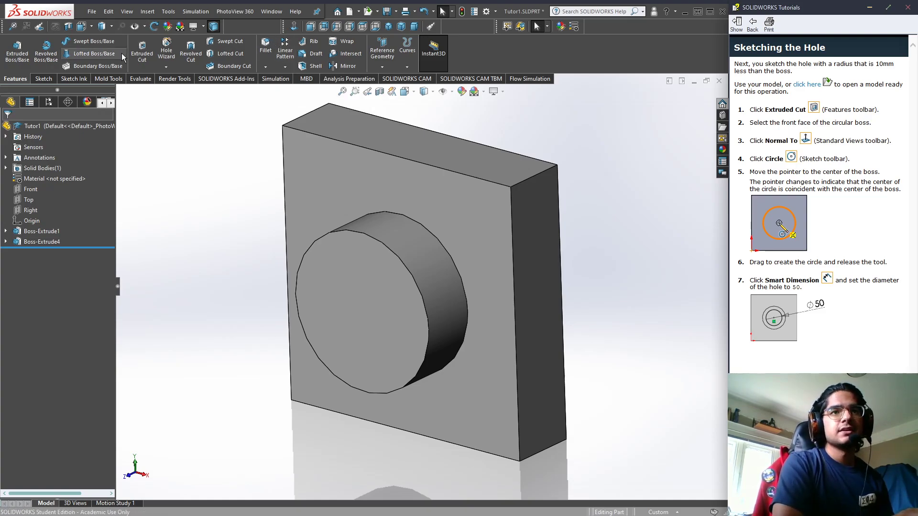
click(138, 53)
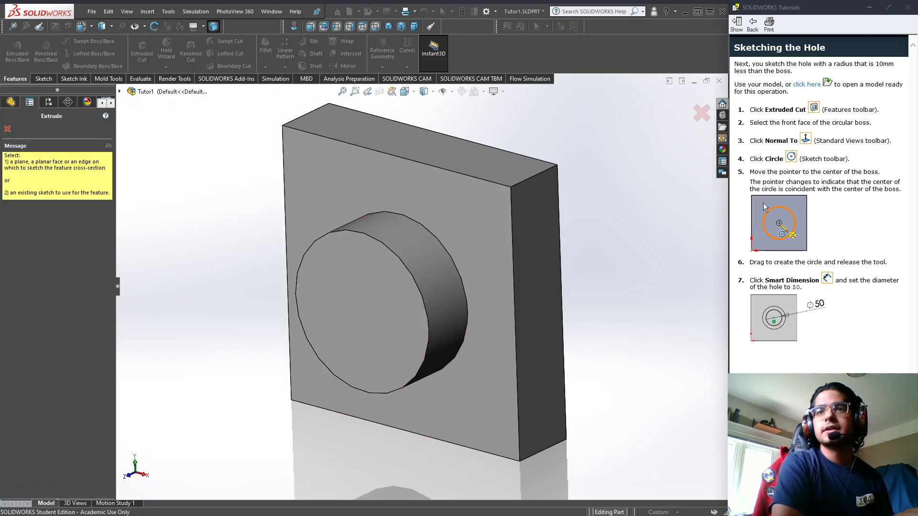
click(392, 298)
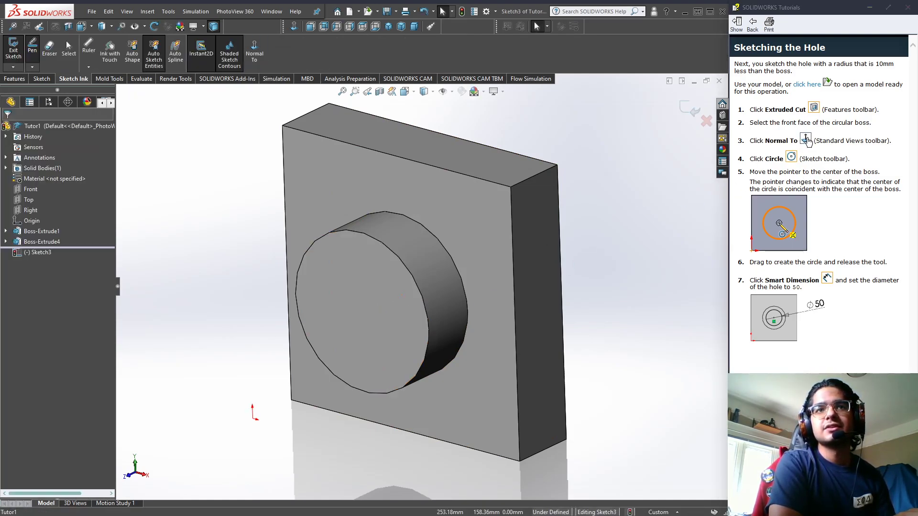
click(255, 52)
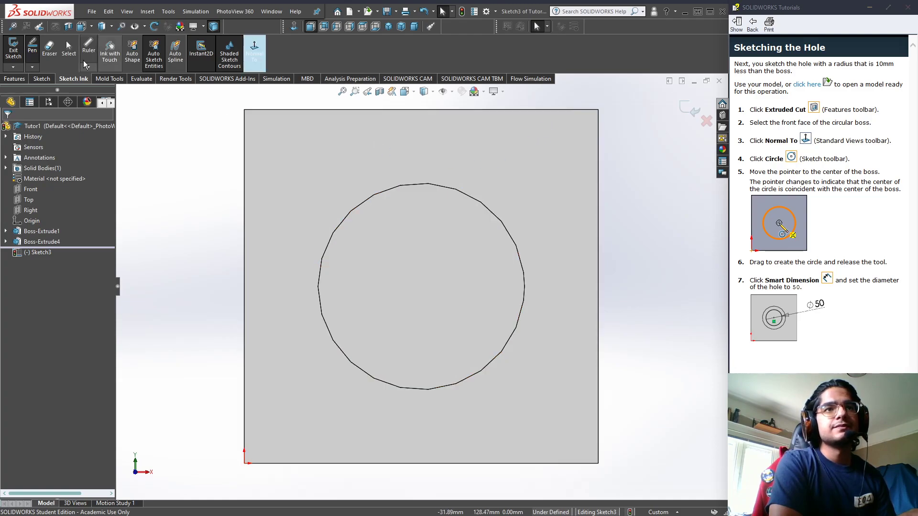
click(41, 79)
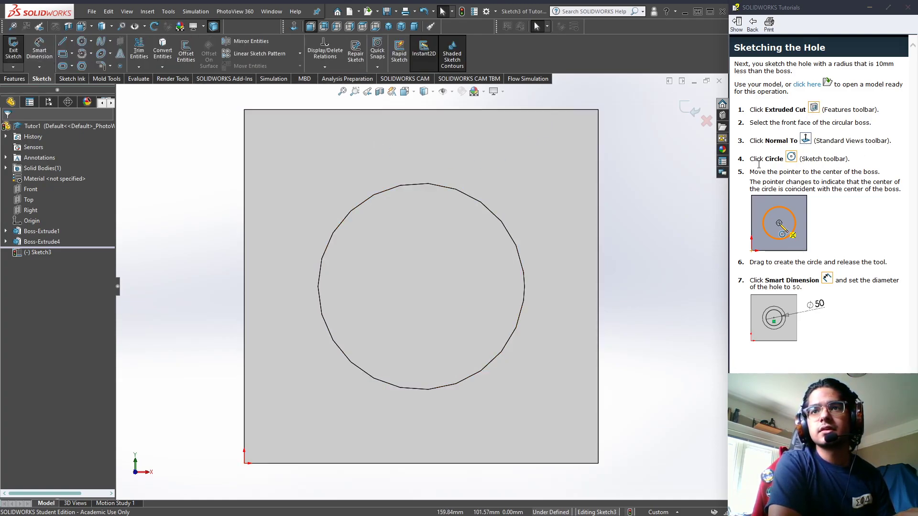
click(81, 41)
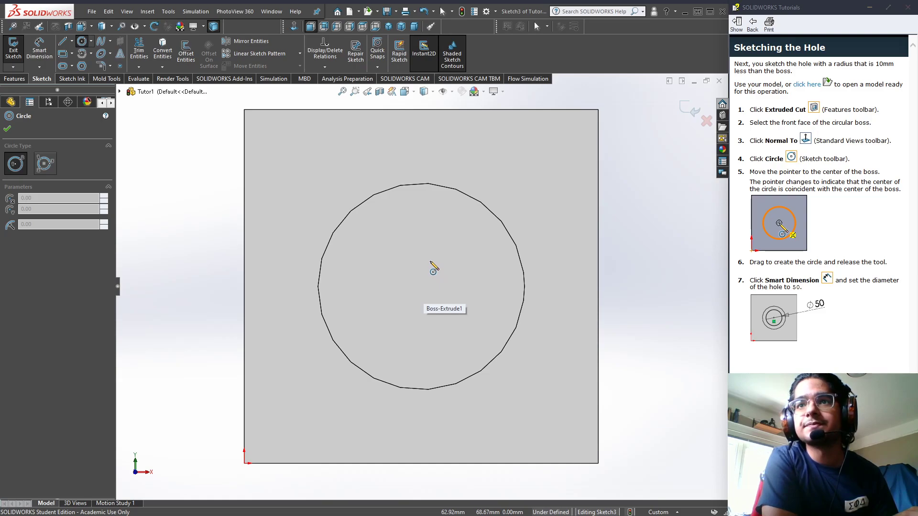
drag(821, 182, 873, 191)
click(873, 191)
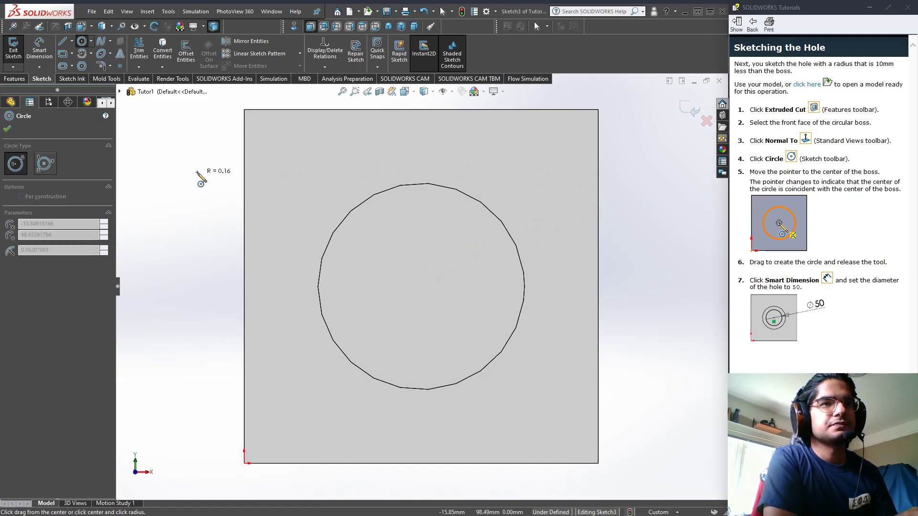
key(Escape)
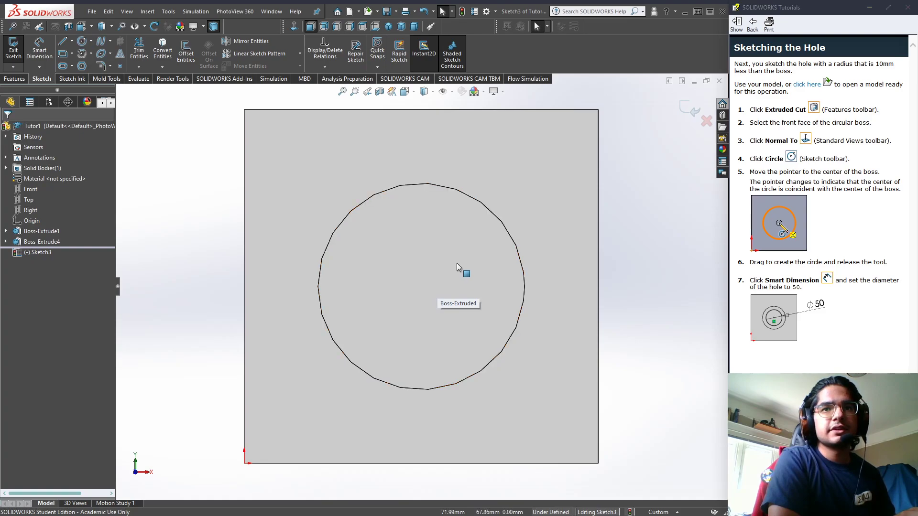
click(14, 48)
mouse_move(529, 250)
middle_down()
mouse_move(531, 287)
mouse_move(621, 241)
middle_up()
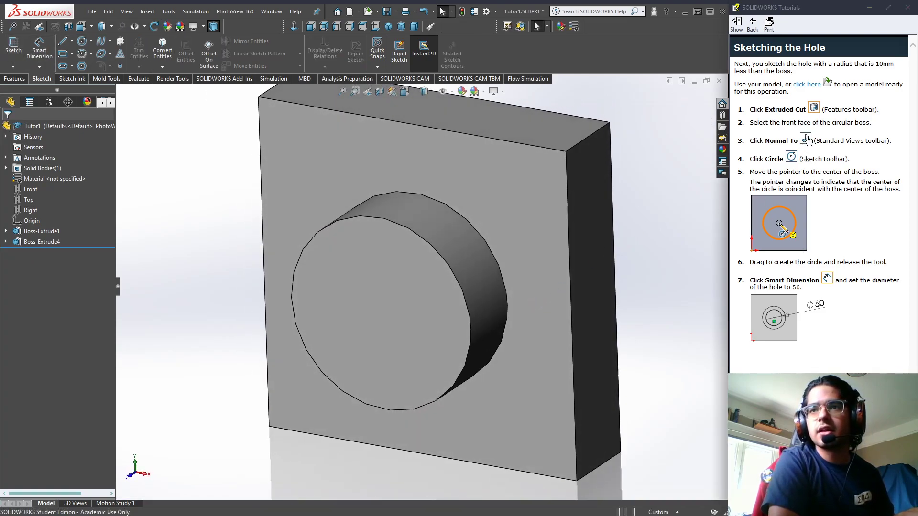
Step: Start an extruded cut on the circular boss's front face and sketch a circle of about 29.9 mm radius, centred near X 59.19, Y 62.03 mm
click(14, 78)
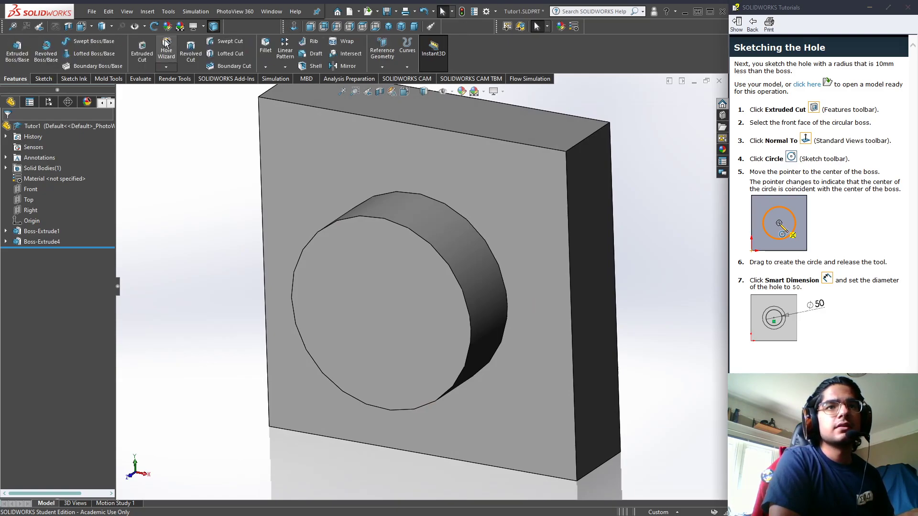
click(139, 54)
click(348, 300)
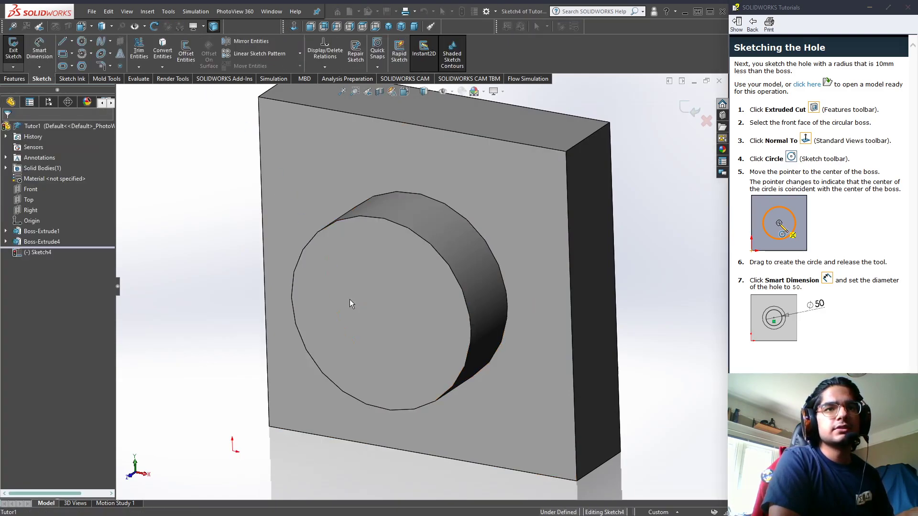
key(space)
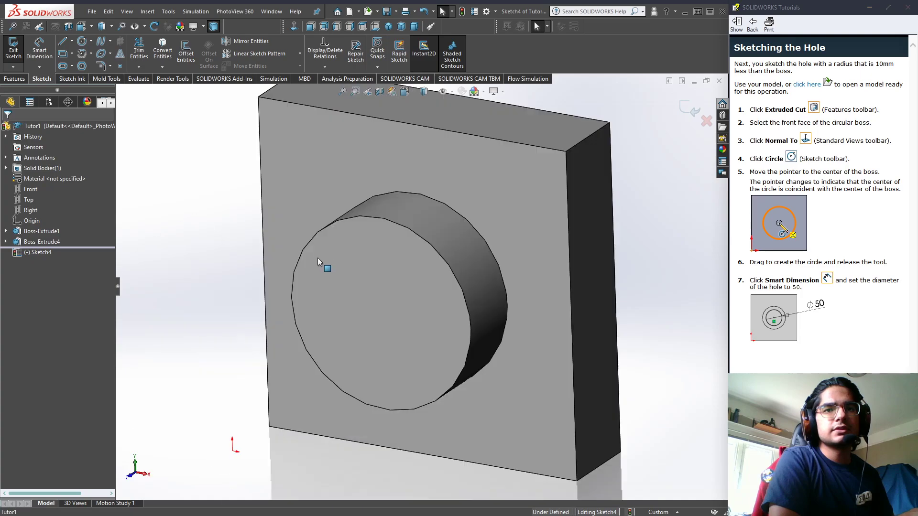
click(294, 26)
click(82, 41)
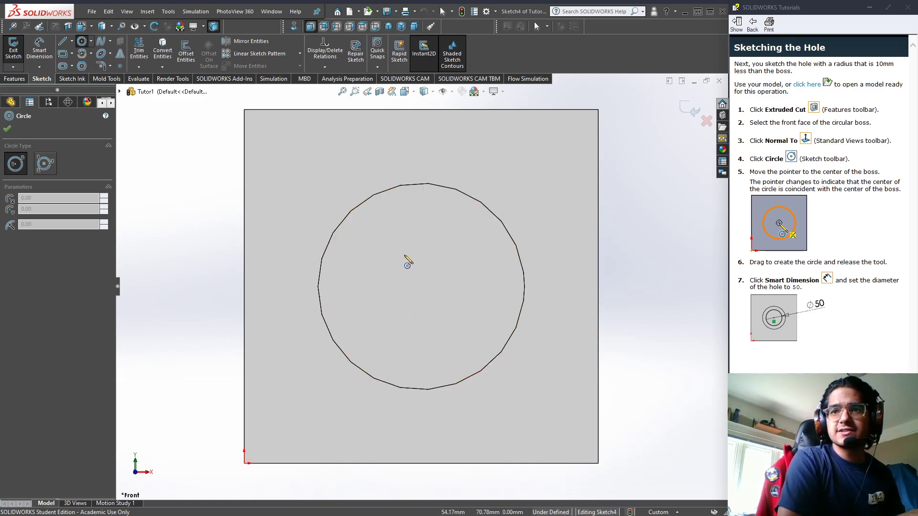
mouse_move(389, 242)
mouse_down()
mouse_move(420, 252)
mouse_move(434, 318)
mouse_up()
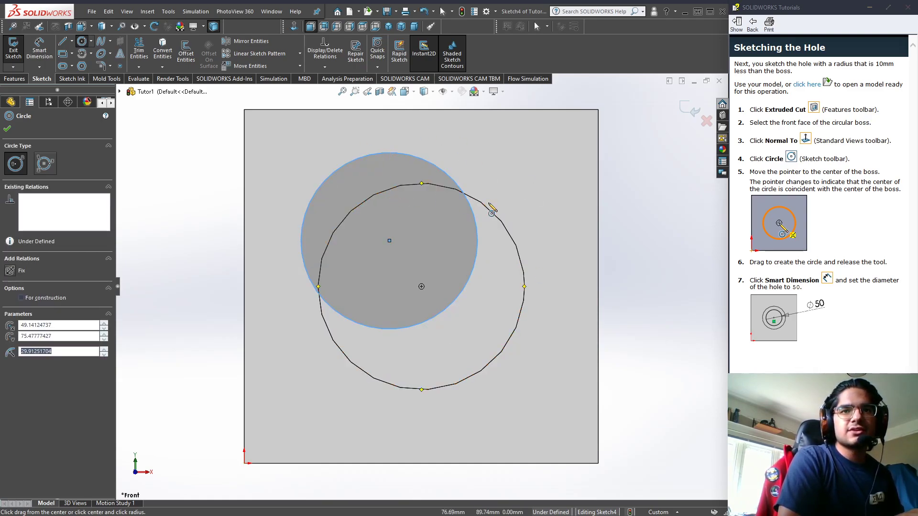
key(Escape)
drag(389, 242, 418, 280)
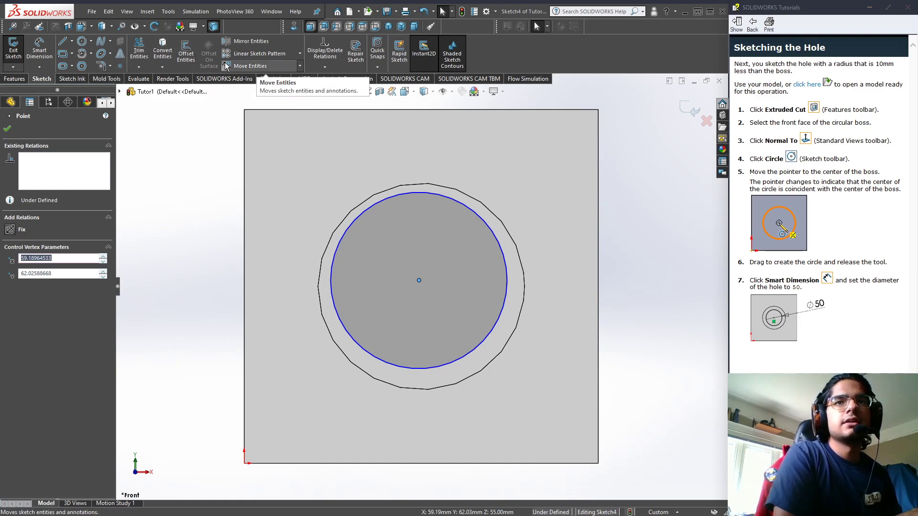
click(316, 67)
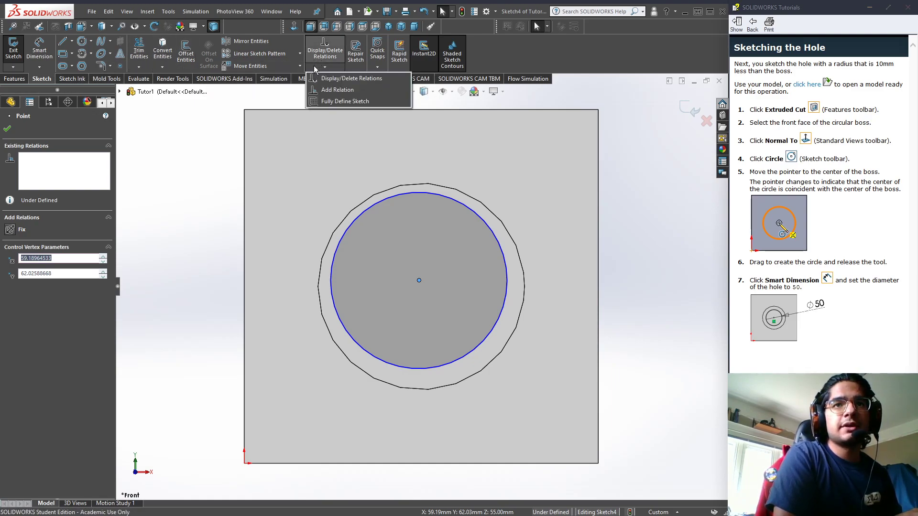
click(326, 90)
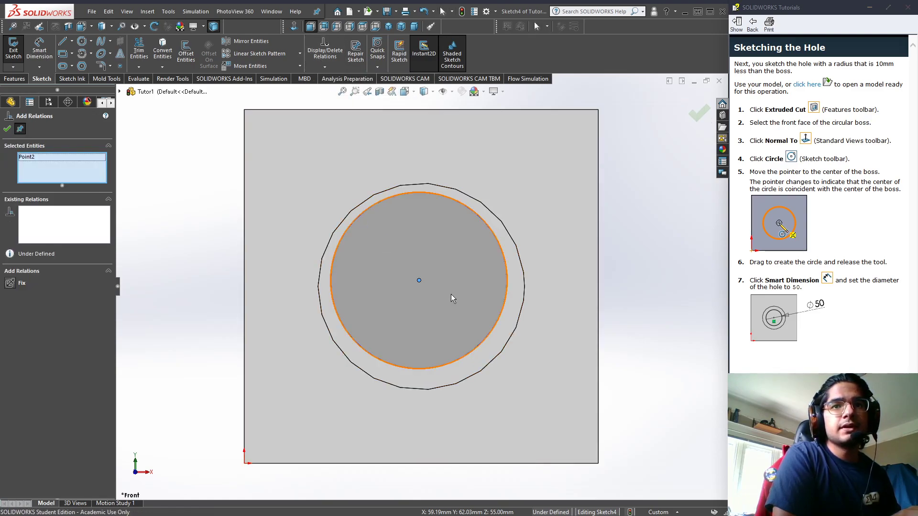
key(Escape)
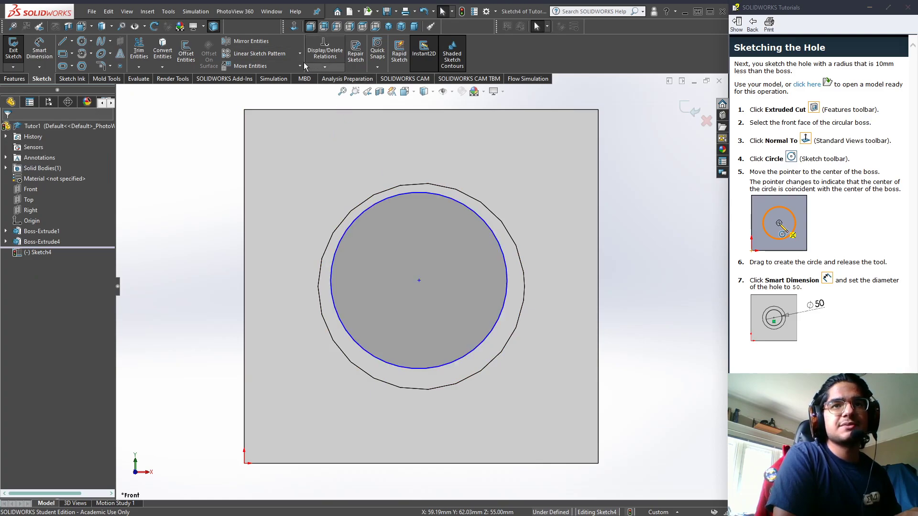
Step: Add a concentric relation between the sketched circle and the boss's circular edge
click(332, 66)
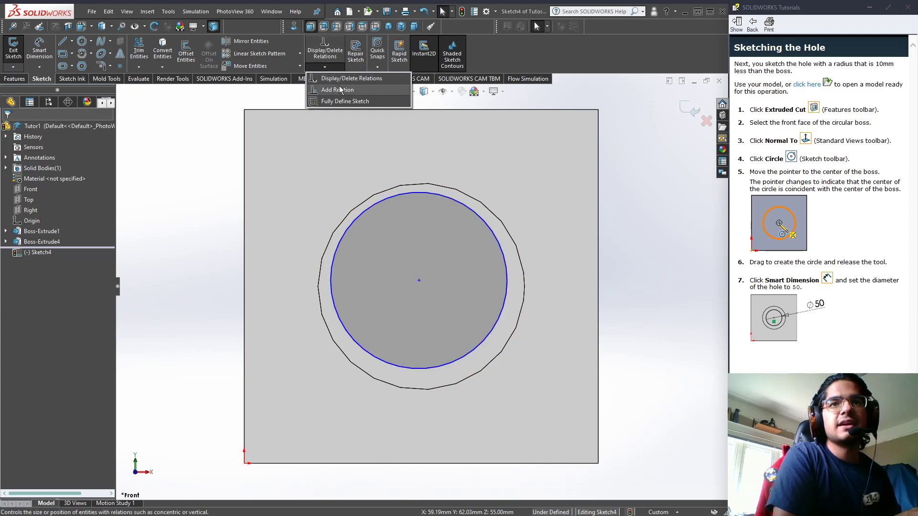
click(337, 90)
click(346, 230)
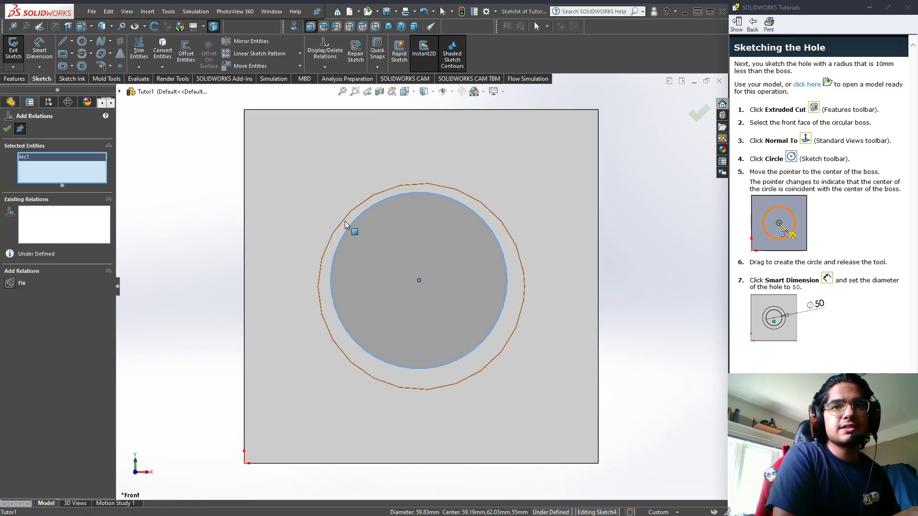
click(345, 218)
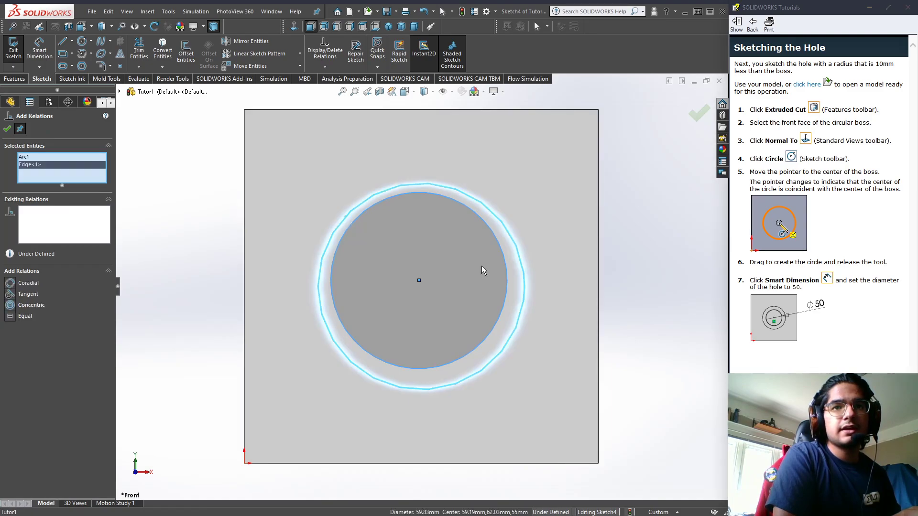
click(13, 306)
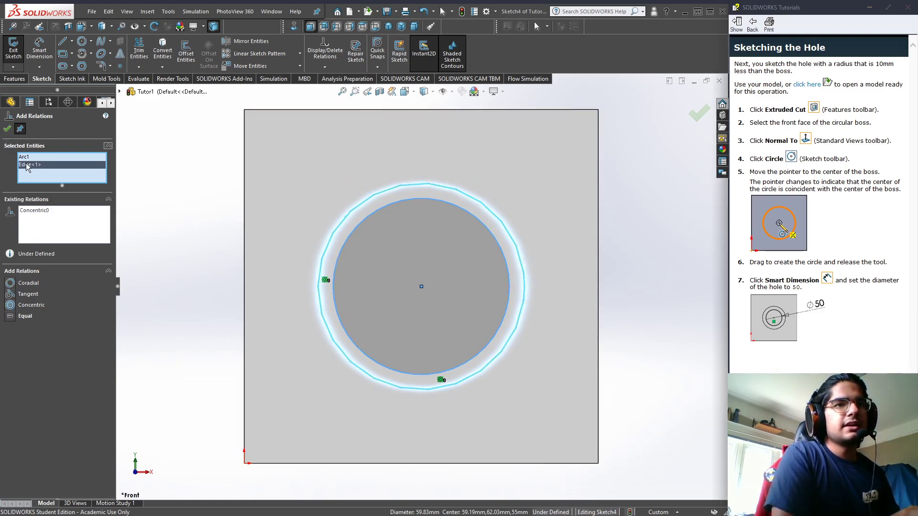
click(8, 129)
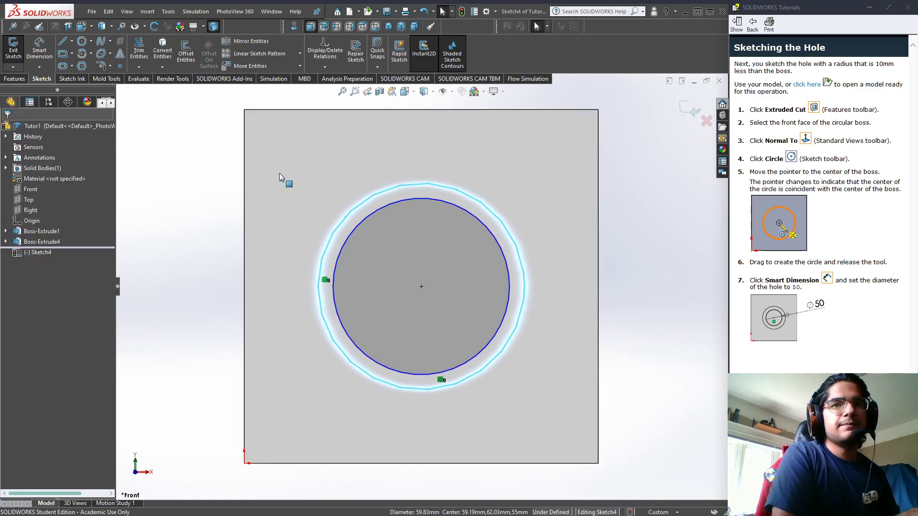
click(591, 295)
click(646, 280)
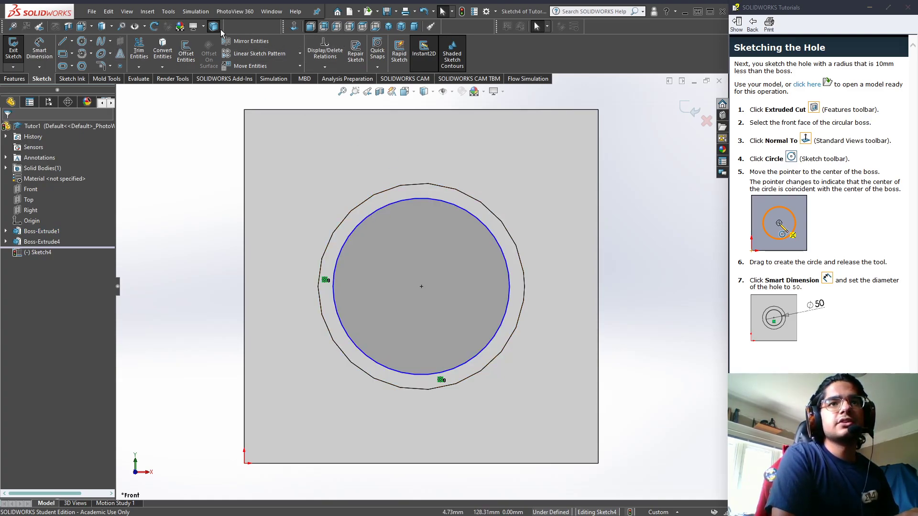
Step: Enlarge the concentric circle freehand to a radius of about 55.5 mm
mouse_move(465, 213)
mouse_down()
mouse_move(505, 145)
mouse_move(530, 161)
mouse_up()
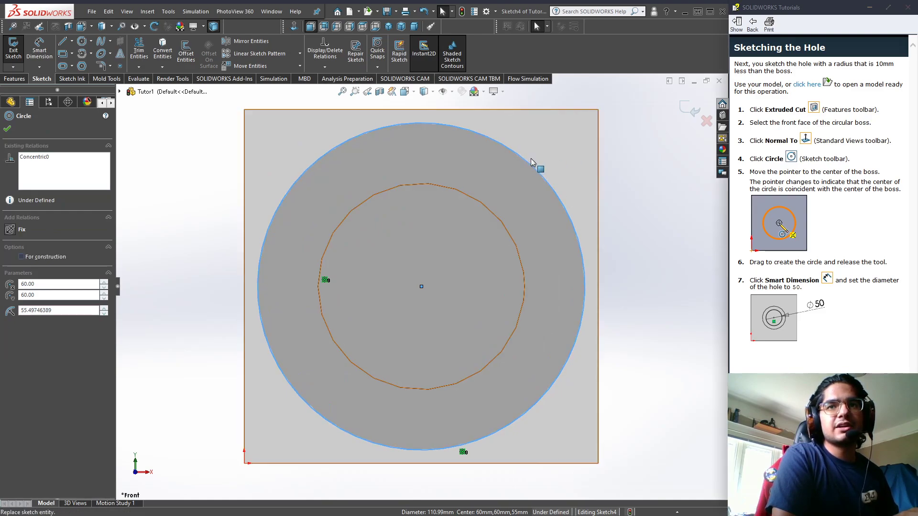
click(532, 165)
click(624, 174)
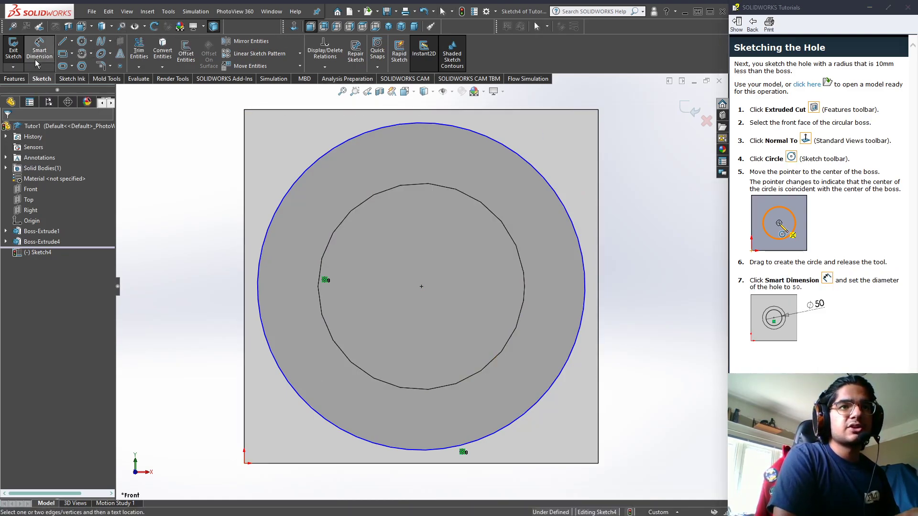
Step: Dimension the circle's diameter, placing the dimension beside the base's left edge, and set it to 50 mm
click(299, 176)
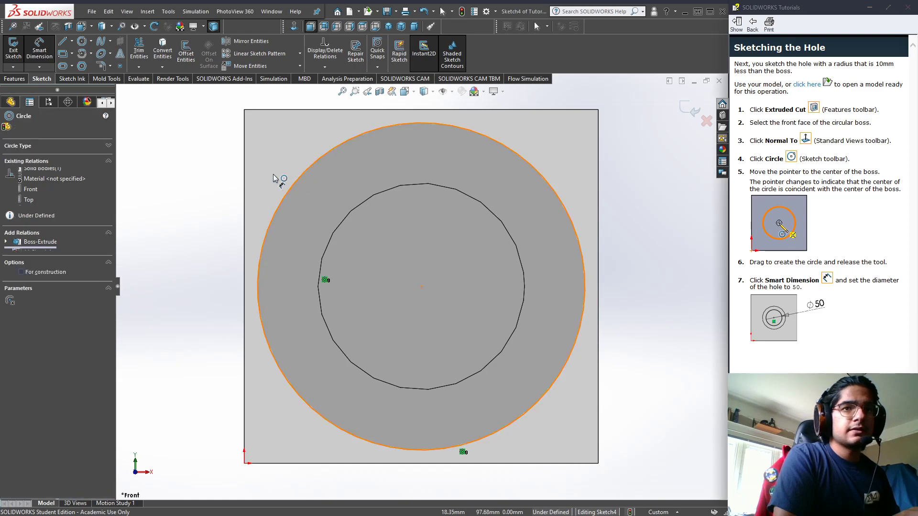
click(194, 196)
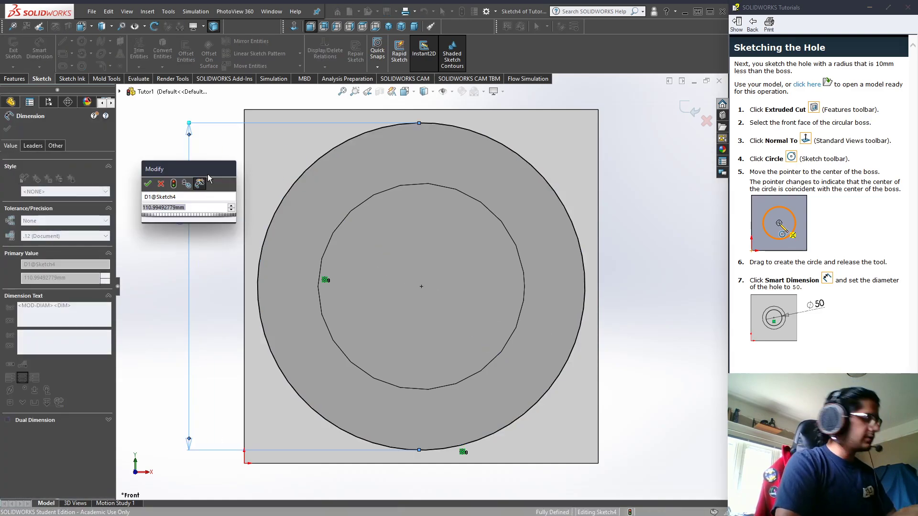
text(50)
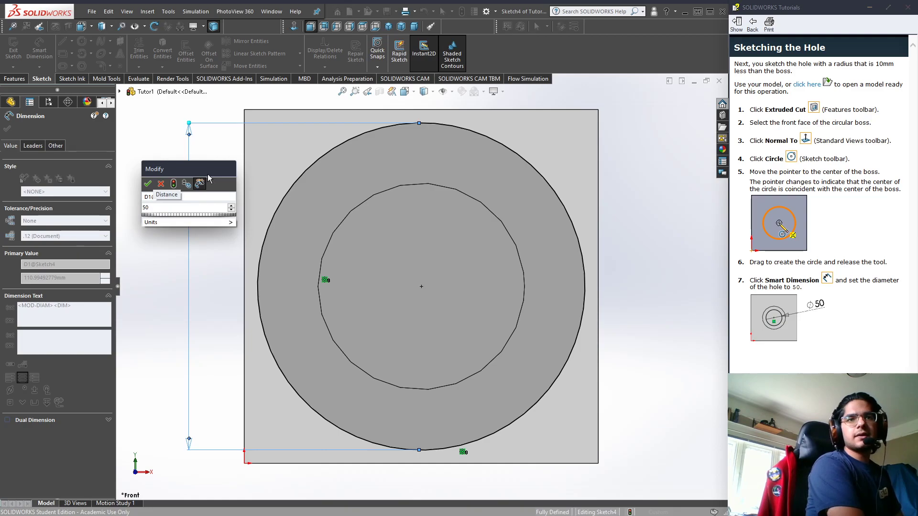
key(Return)
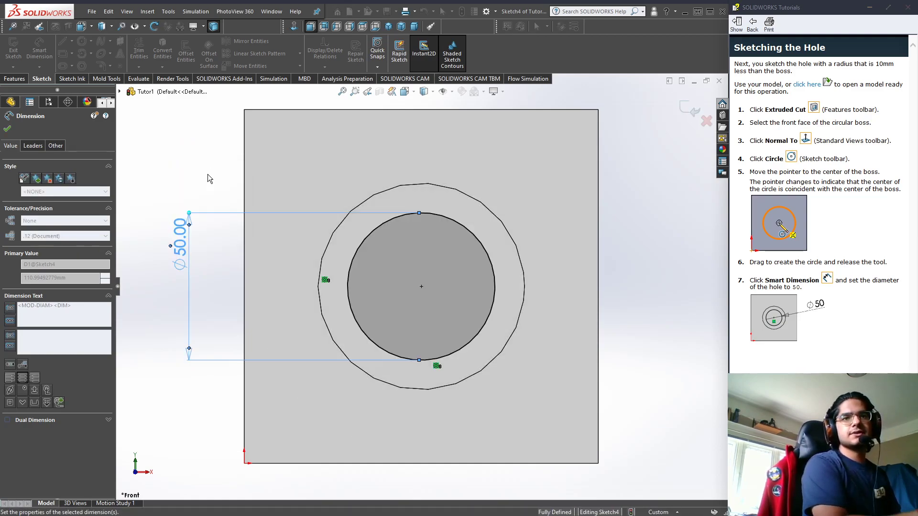
click(7, 129)
Step: Close the hole sketch and complete the extruded cut with the Through All end condition
middle_drag(617, 285, 110, 89)
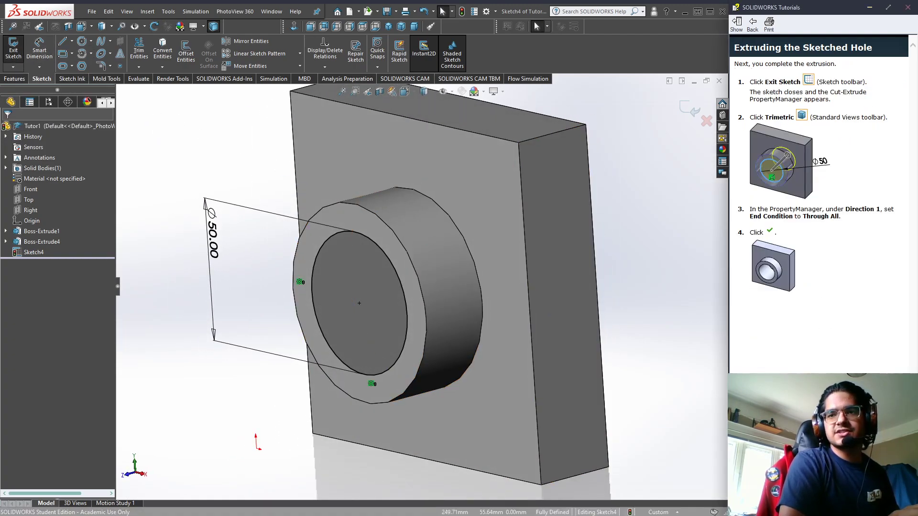
click(14, 53)
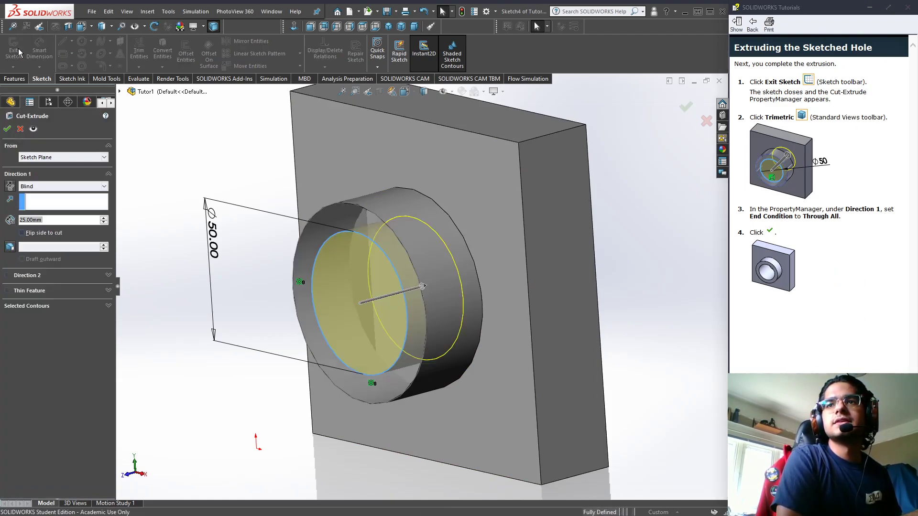
middle_drag(388, 297, 403, 330)
drag(431, 288, 575, 234)
click(60, 186)
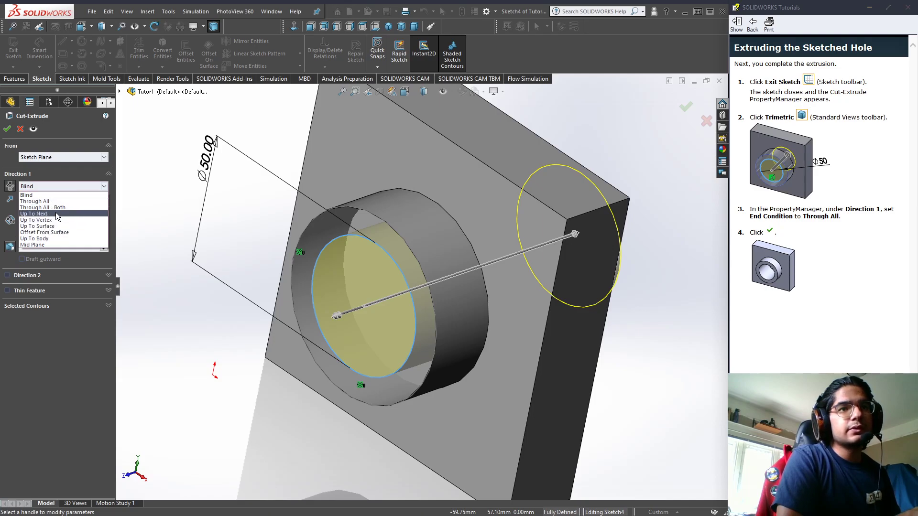
click(34, 202)
middle_drag(156, 168, 272, 229)
click(6, 129)
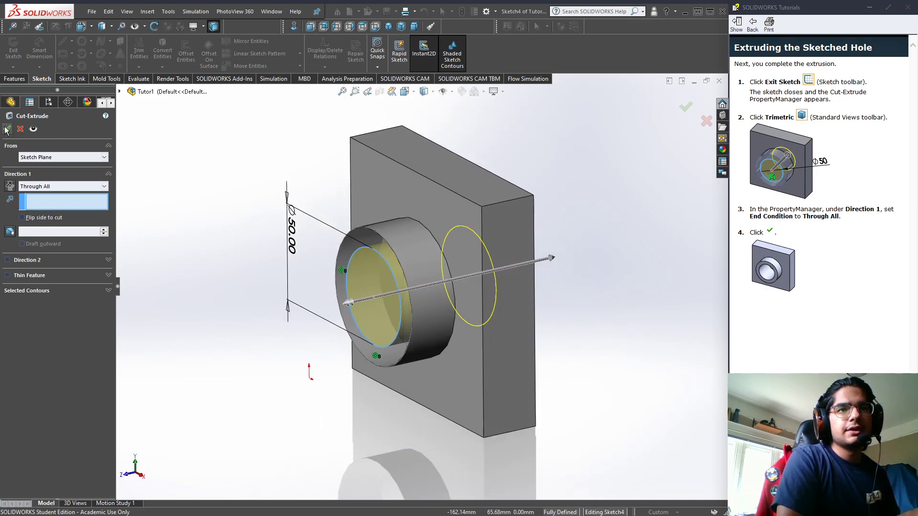
mouse_move(246, 252)
middle_down()
mouse_move(278, 261)
mouse_move(266, 269)
mouse_move(243, 239)
mouse_move(229, 297)
mouse_move(221, 258)
mouse_move(252, 252)
mouse_move(234, 260)
mouse_move(241, 269)
middle_up()
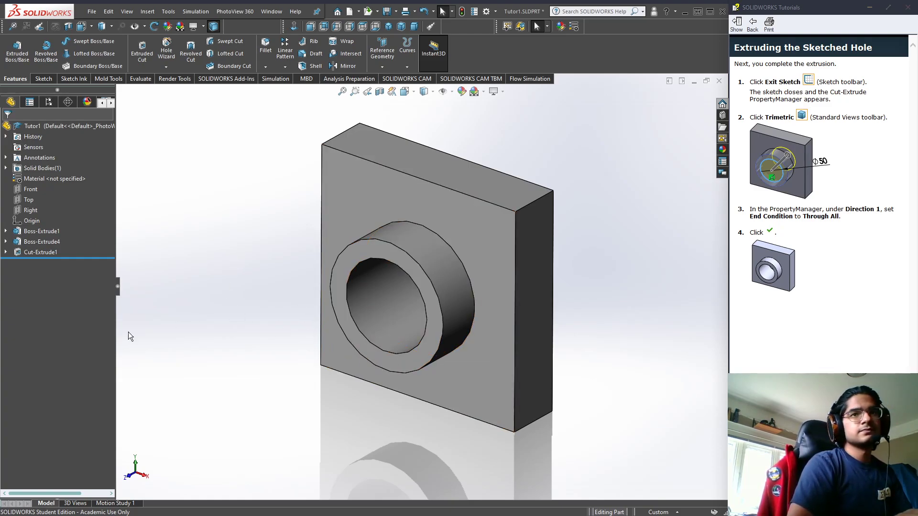
click(51, 83)
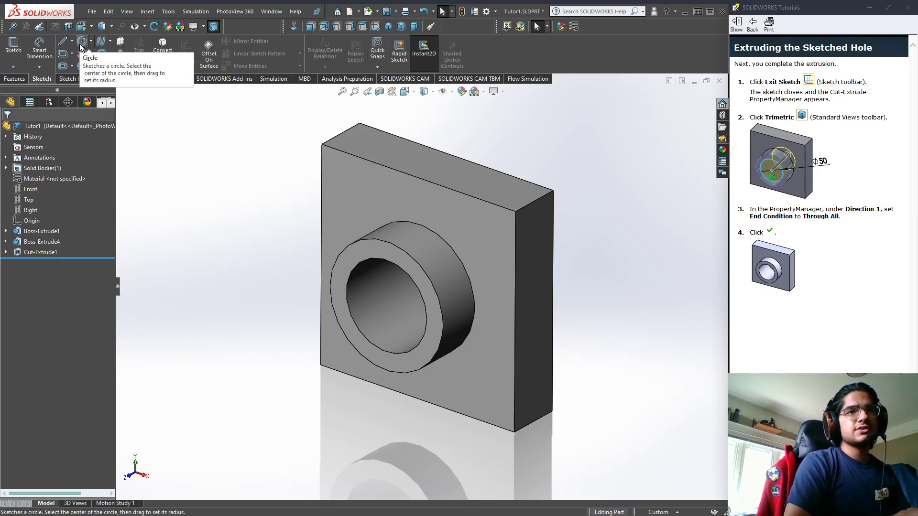
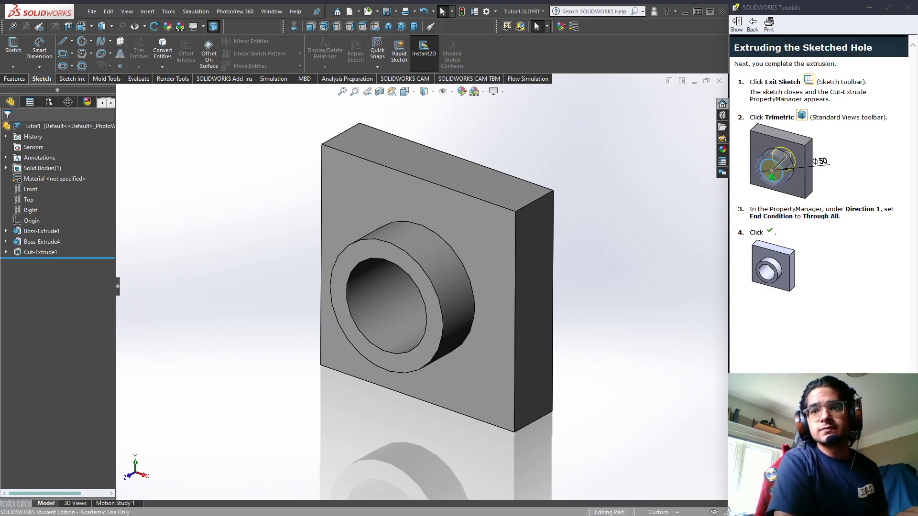
Step: Advance the tutorial past the fillet overview to the Creating the Base Fillets instructions and bring up the feature tools
click(753, 359)
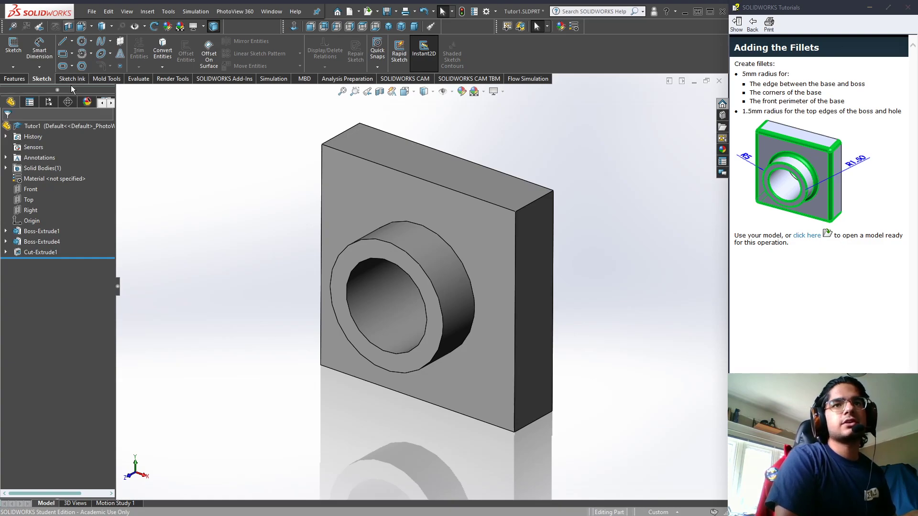
click(107, 79)
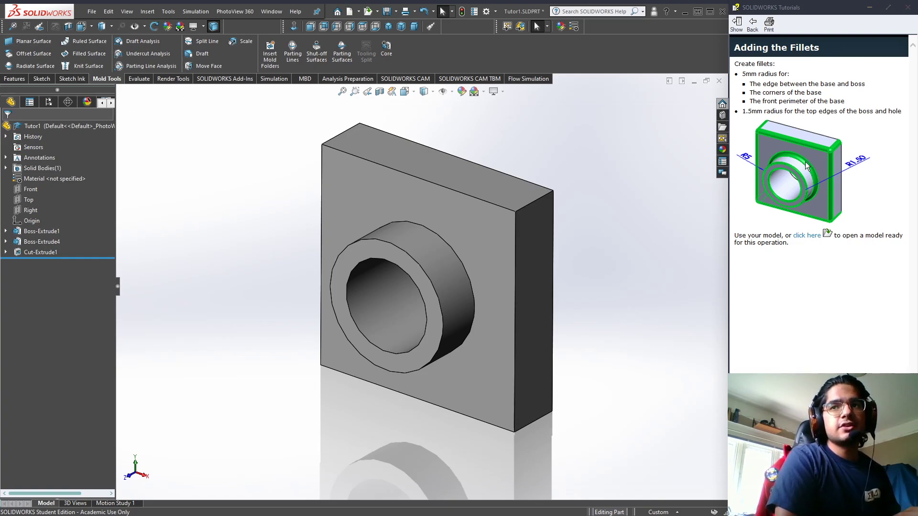
click(40, 80)
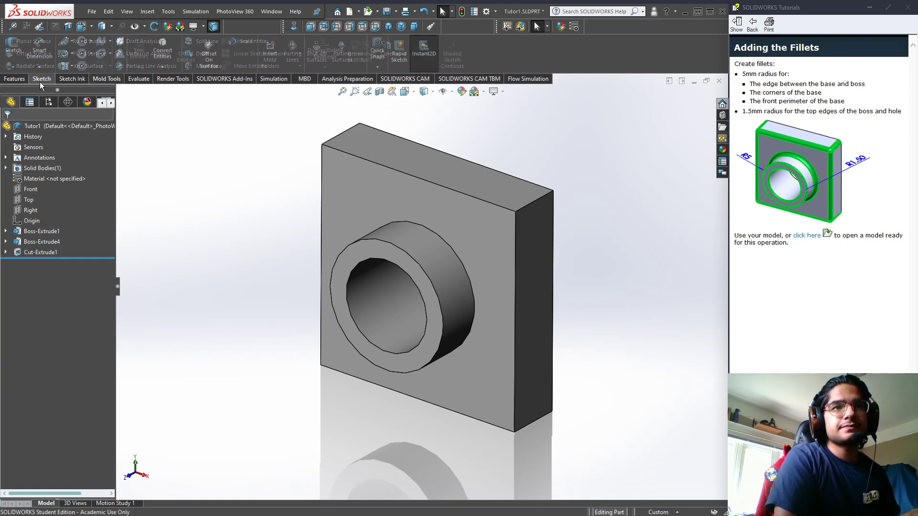
scroll(72, 79, up, 1)
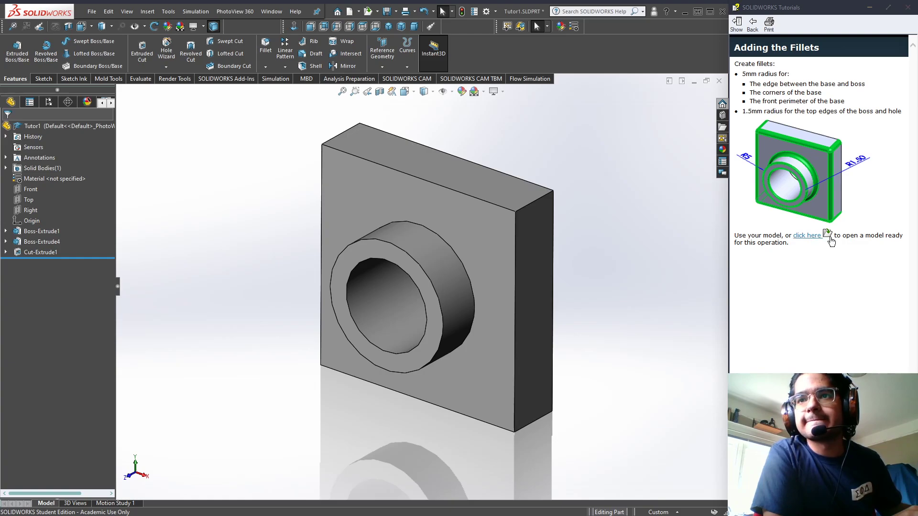
click(889, 502)
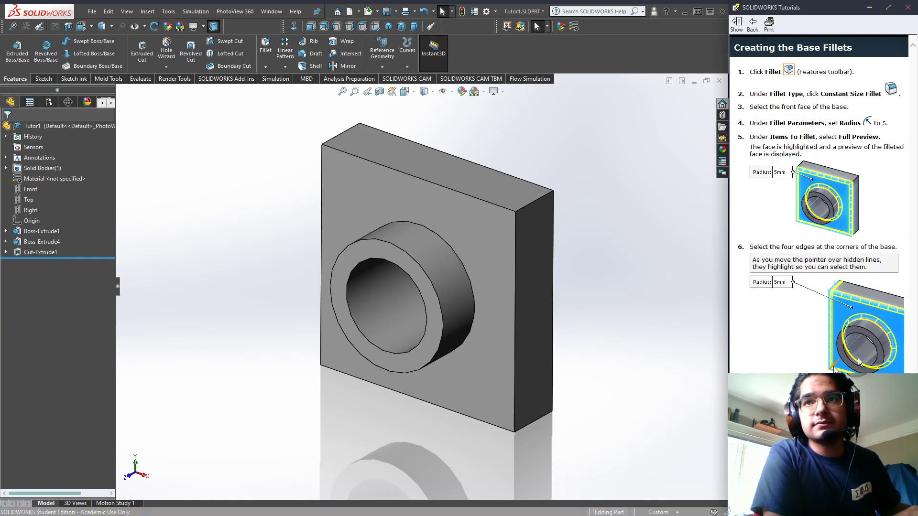
Step: Start a constant size fillet with full preview and set its radius to 5 mm
click(789, 72)
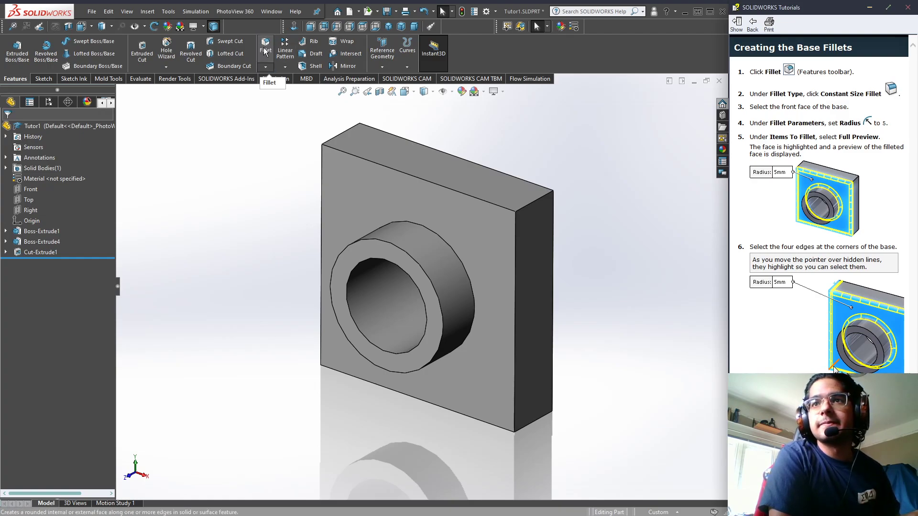
click(265, 48)
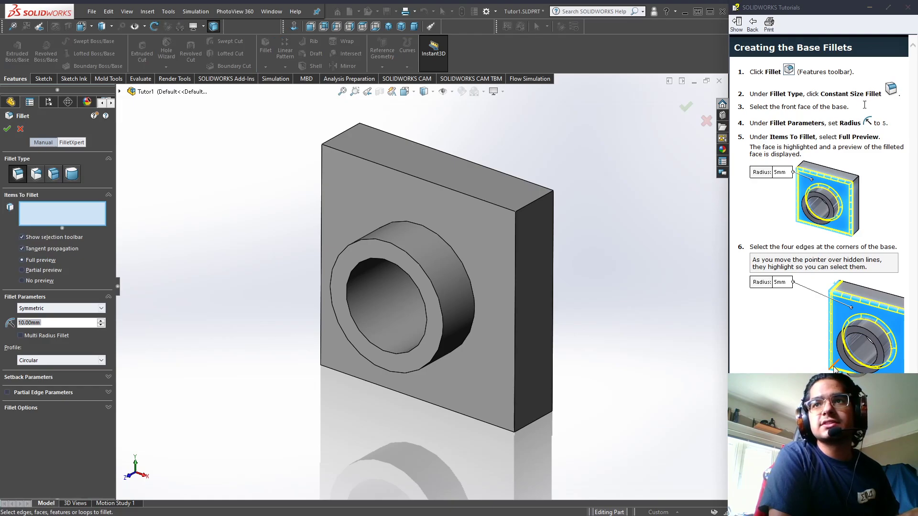
click(18, 174)
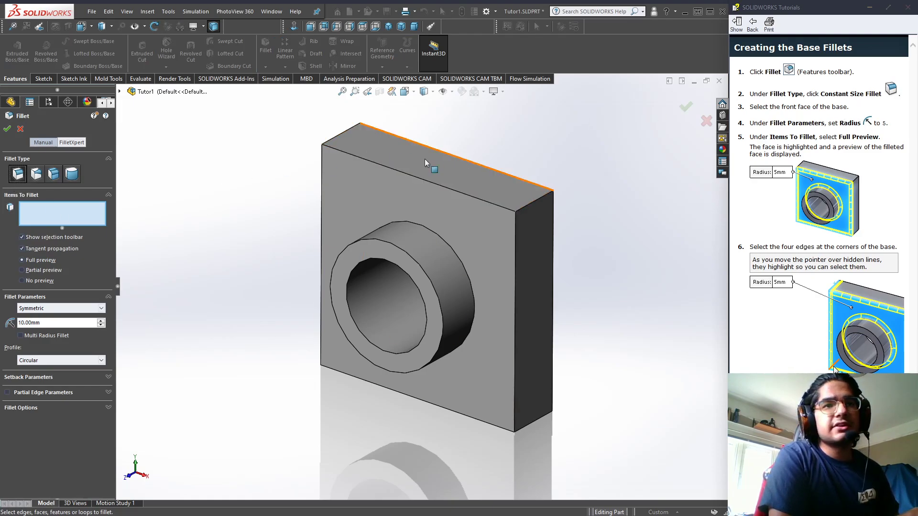
double_click(52, 320)
text(5)
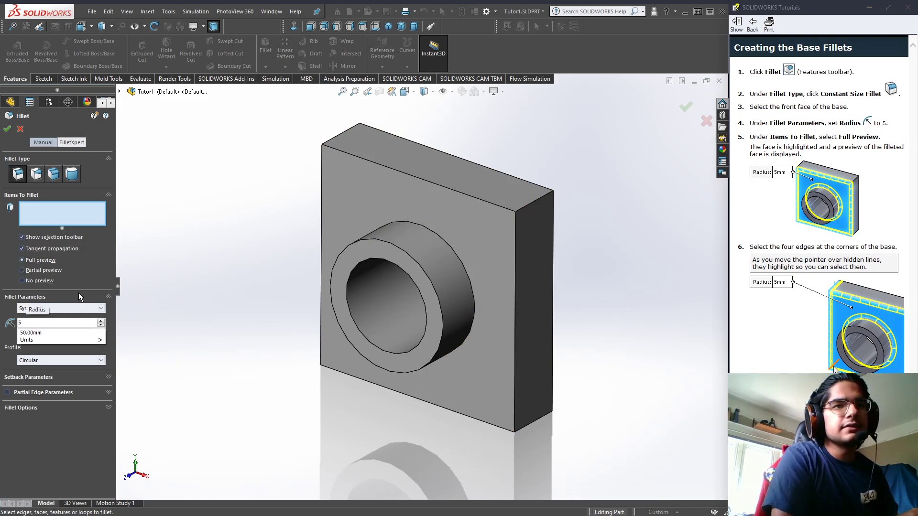
key(Return)
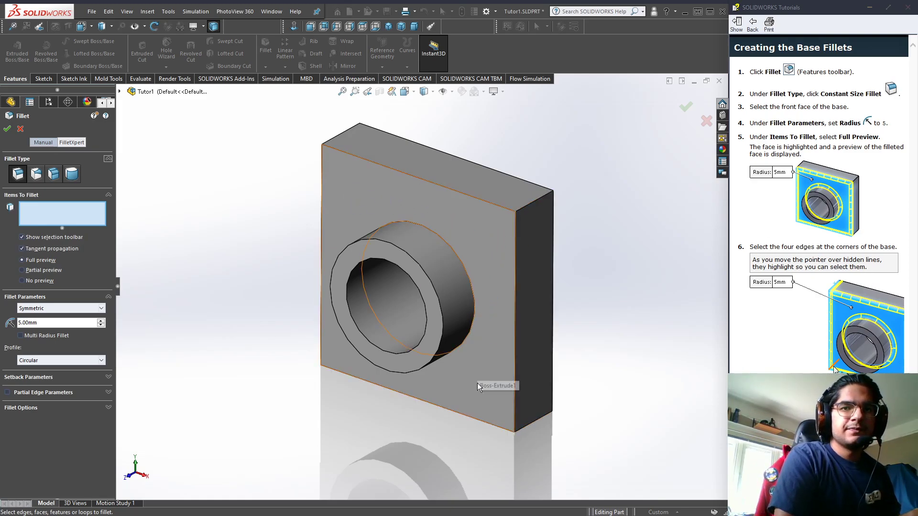
Step: Apply the fillet to the base's front face and the four edges at the base's corners
click(489, 250)
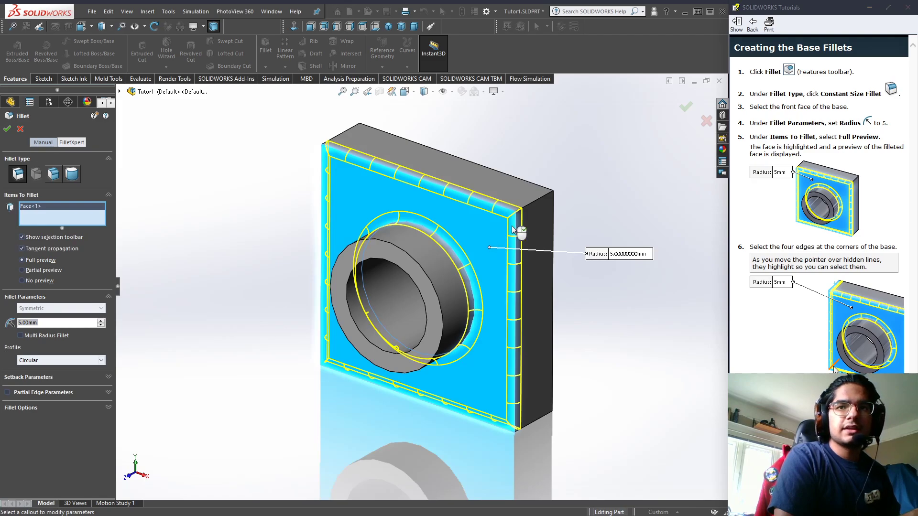
click(526, 205)
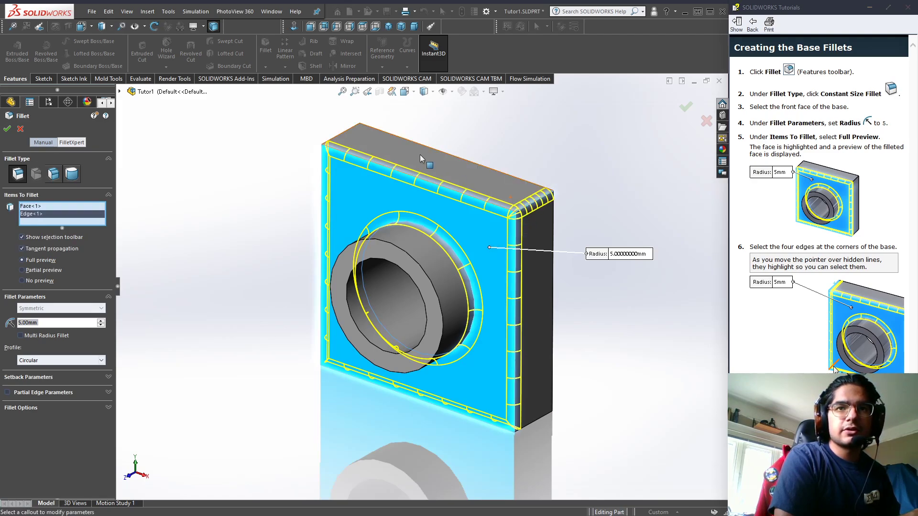
click(336, 142)
click(517, 420)
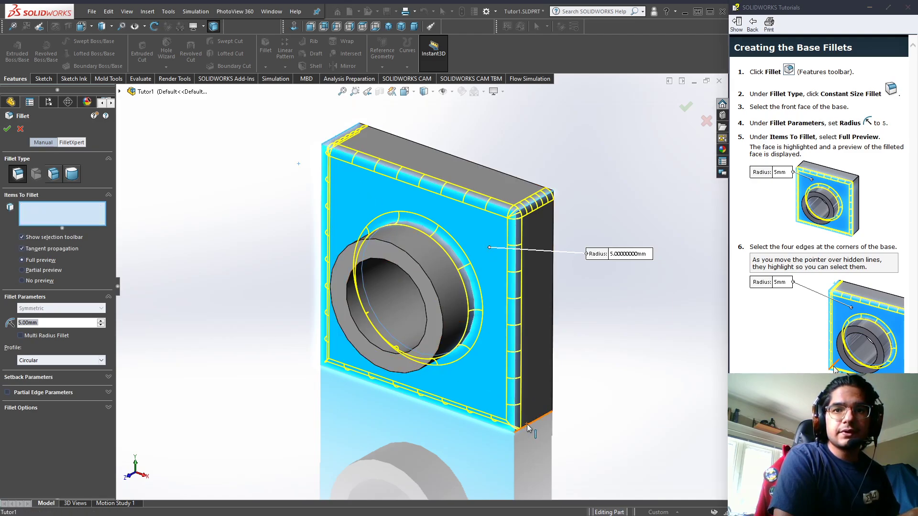
click(337, 358)
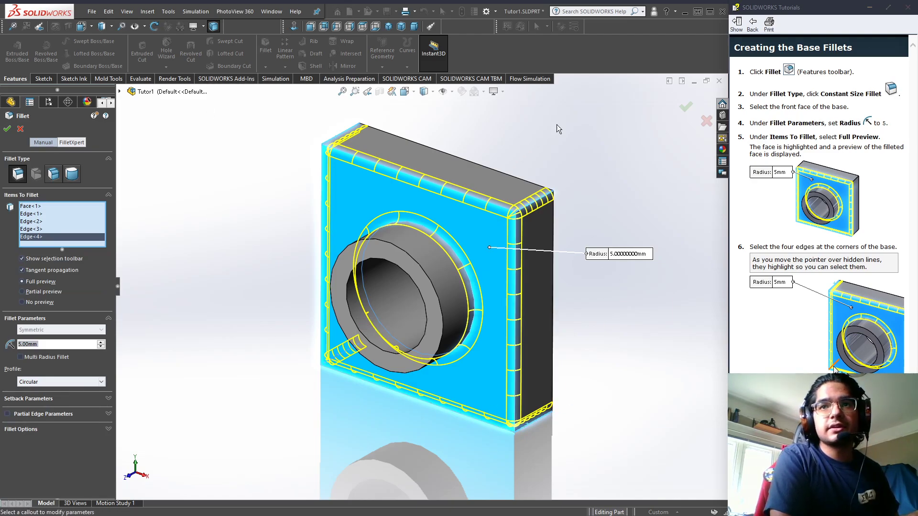
click(686, 109)
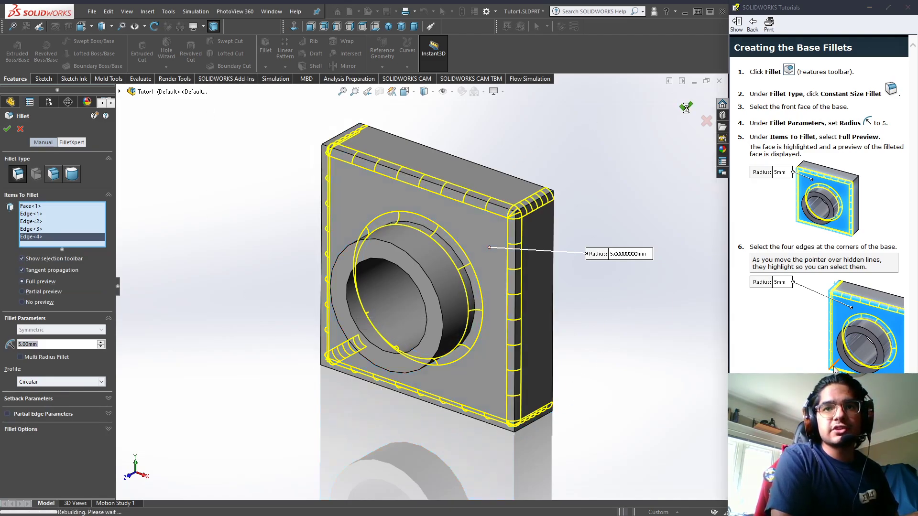
Step: Fillet the boss's front face with a 1.5 mm radius, rounding both its outer edge and the hole's edge
middle_drag(563, 297, 557, 354)
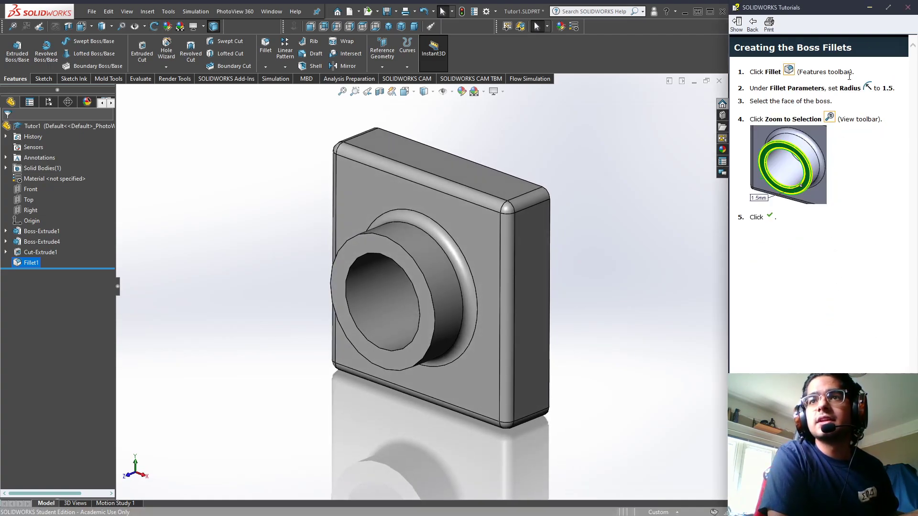
scroll(378, 262, down, 5)
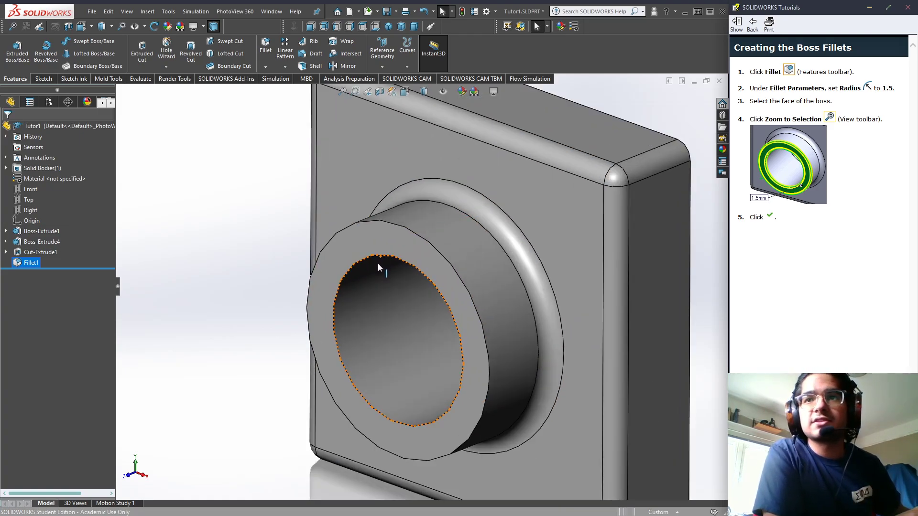
scroll(377, 262, down, 2)
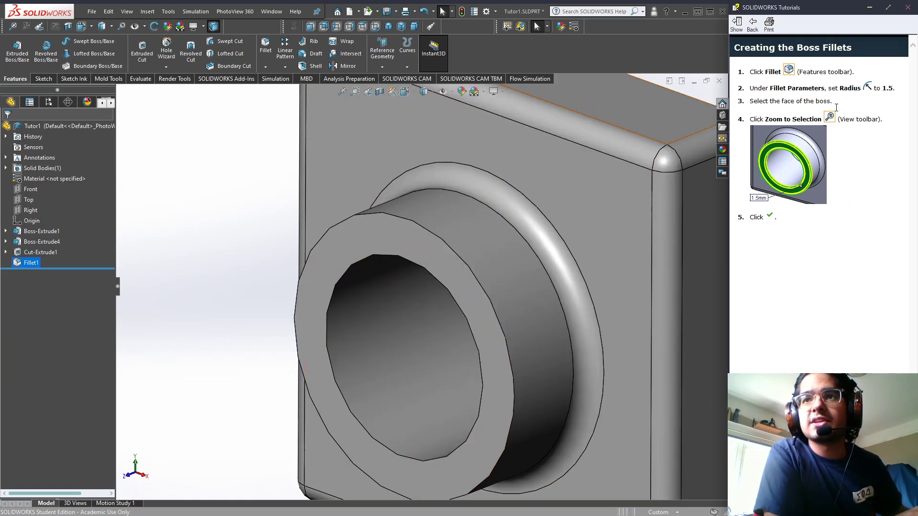
click(265, 49)
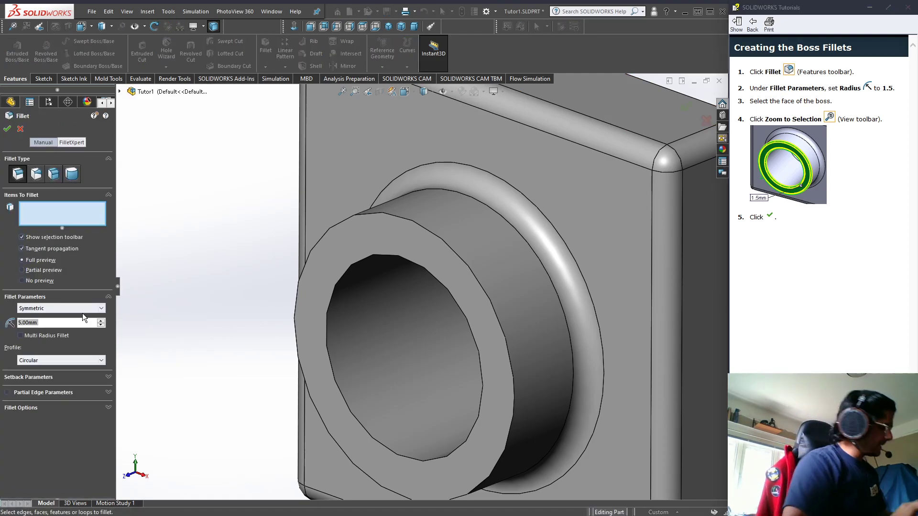
text(1.5mm)
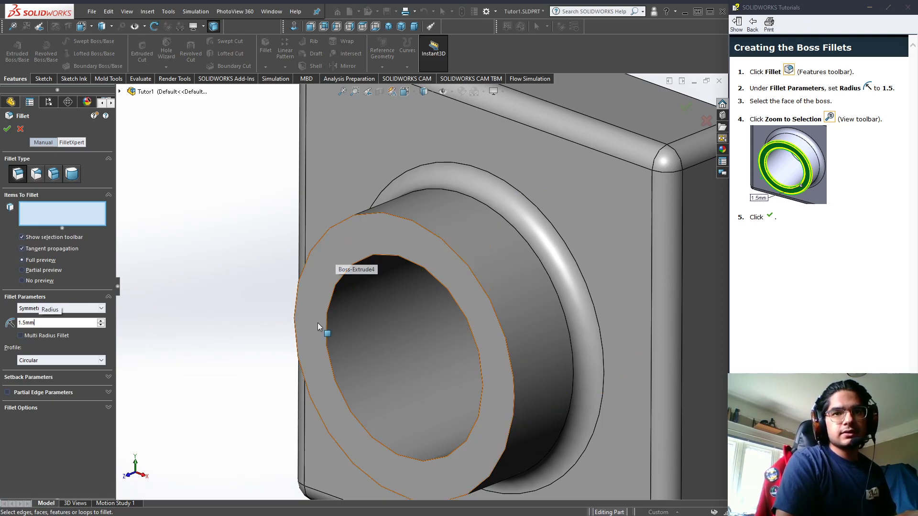
click(482, 328)
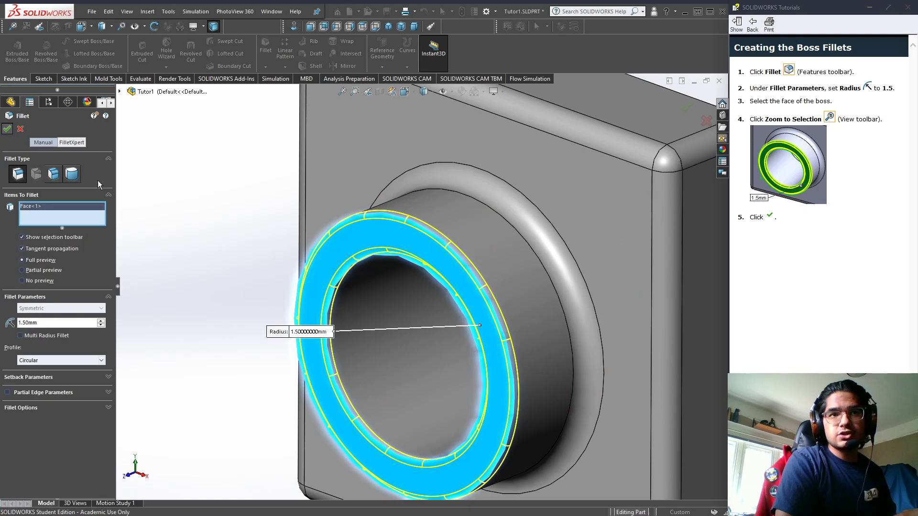
key(Return)
Step: Change the part's display style to shaded without edges and clear the selection
key(f)
middle_drag(575, 357, 590, 320)
scroll(589, 319, up, 2)
click(432, 91)
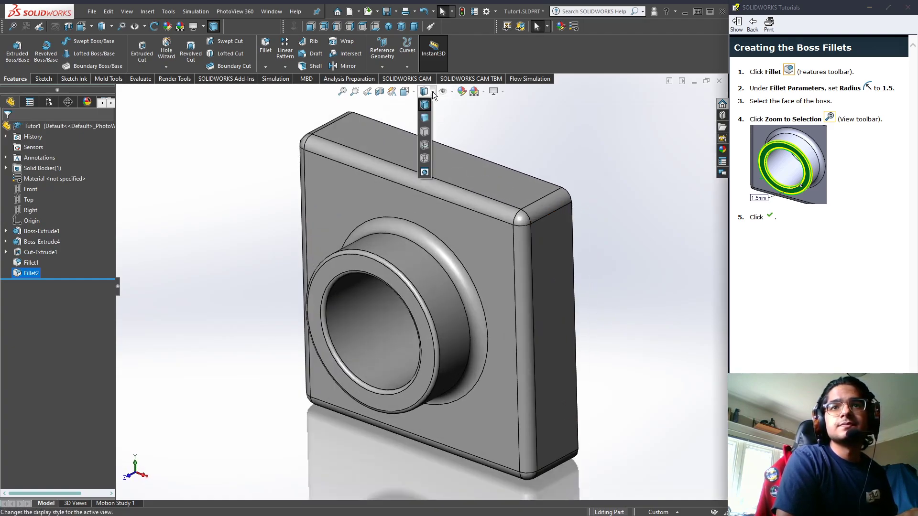
click(425, 117)
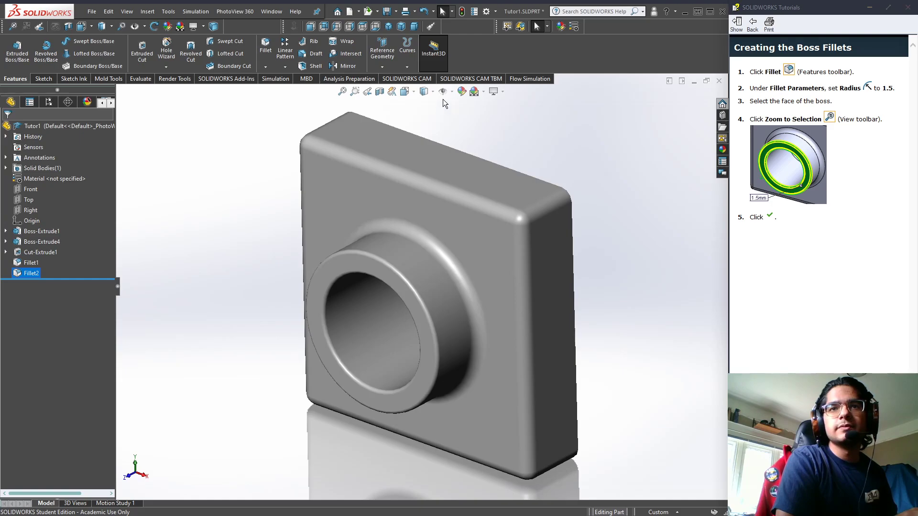
click(632, 241)
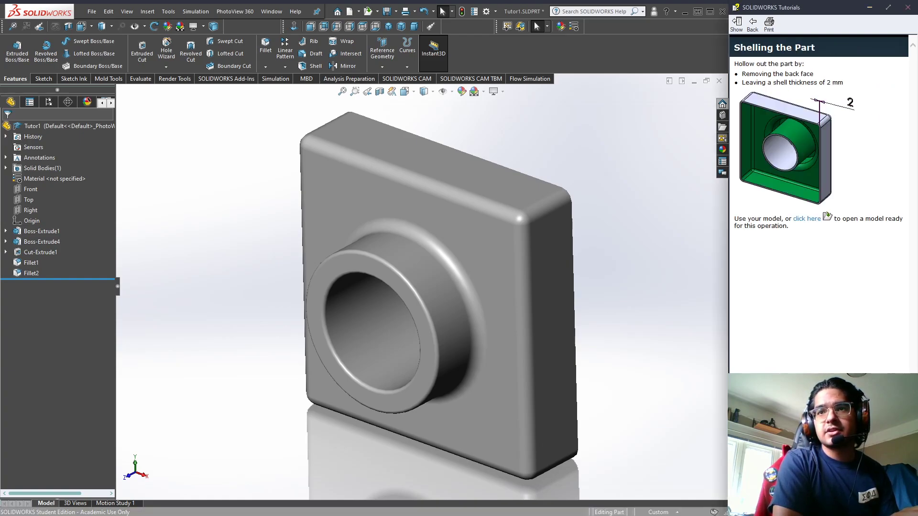
Step: Shell the part to a 2 mm wall thickness, removing the base's back face
middle_drag(580, 287, 448, 311)
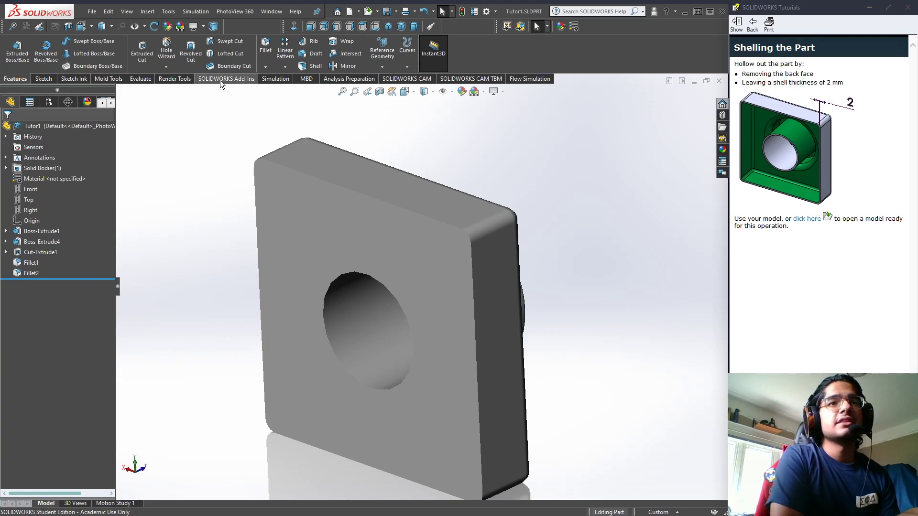
click(895, 376)
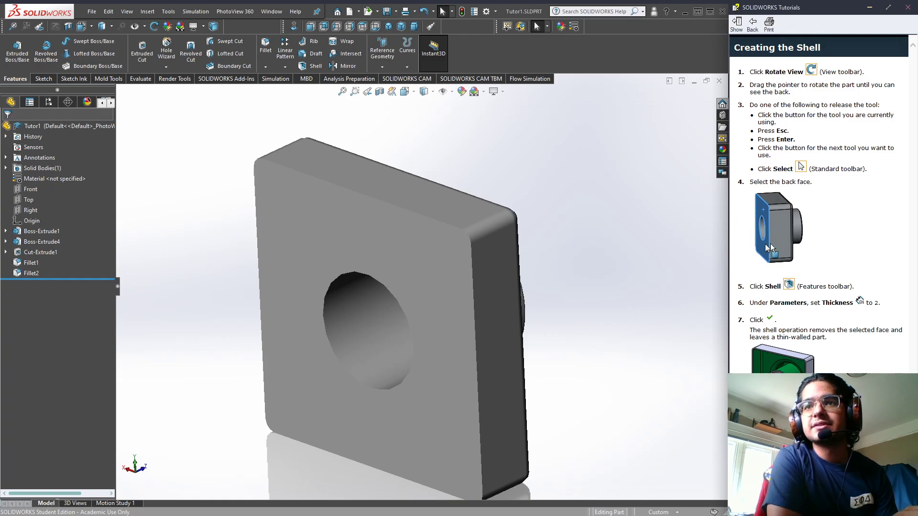
click(302, 67)
drag(822, 302, 867, 304)
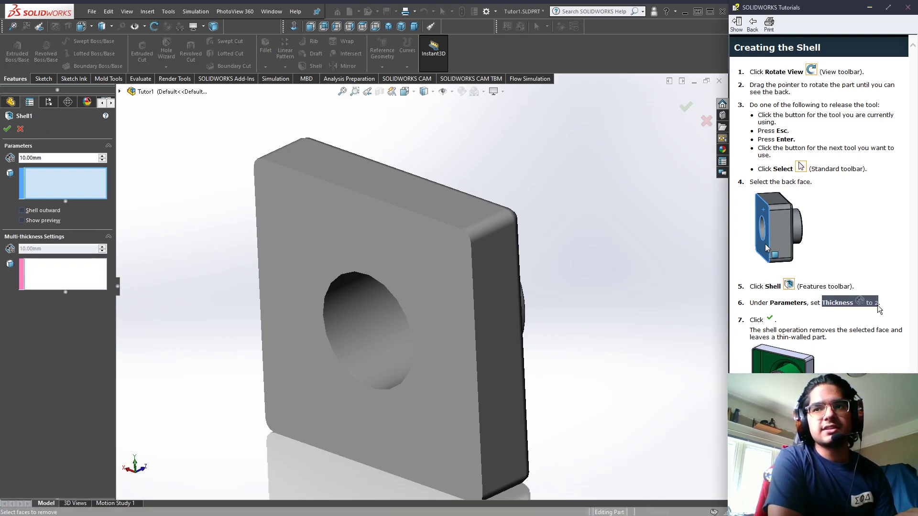
click(50, 157)
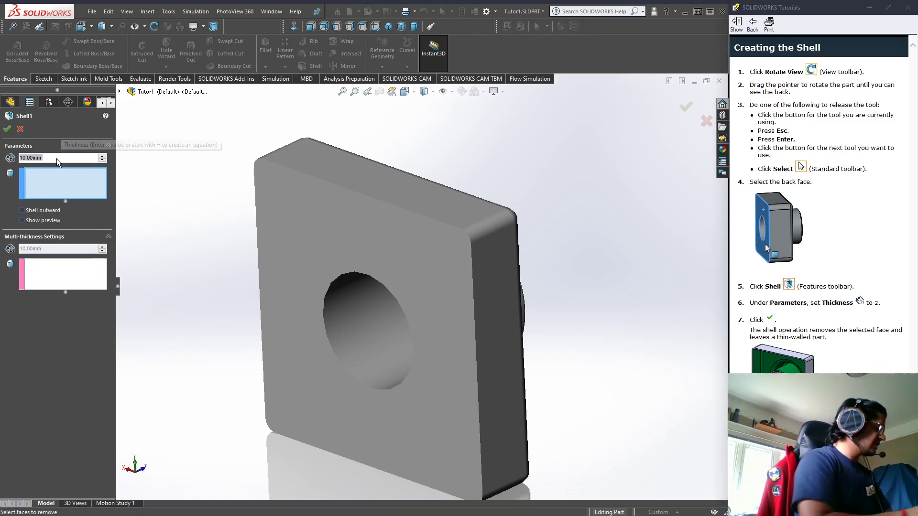
text(2mm)
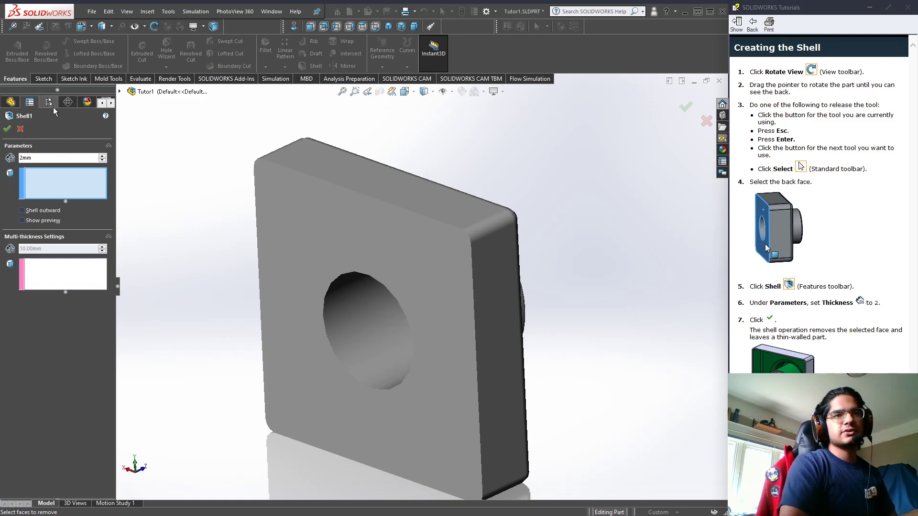
click(328, 221)
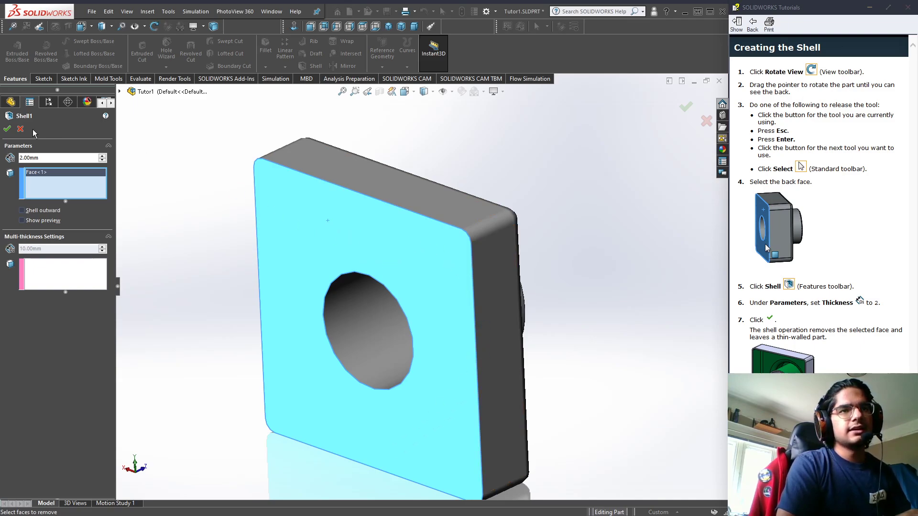
click(9, 130)
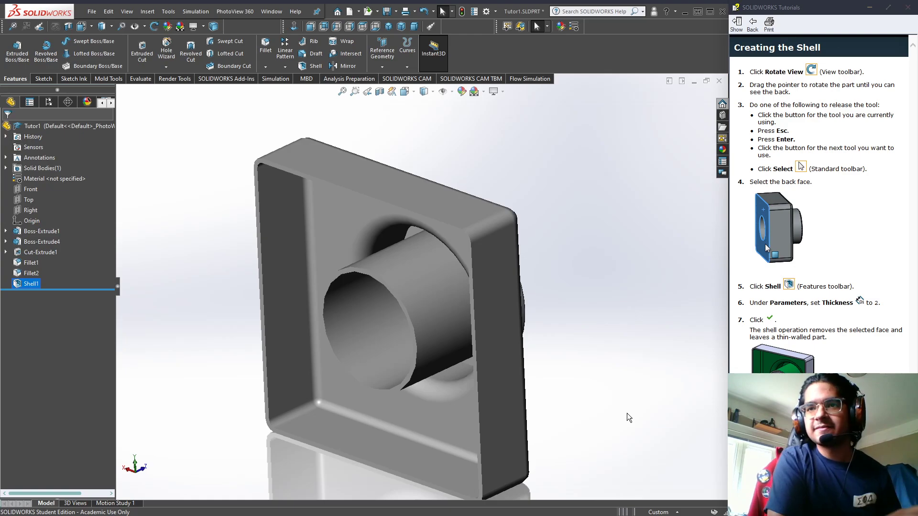
Step: Inspect the hollowed back of the part and advance the tutorial to Creating a Section View of the Shell
middle_drag(446, 377, 472, 337)
key(Escape)
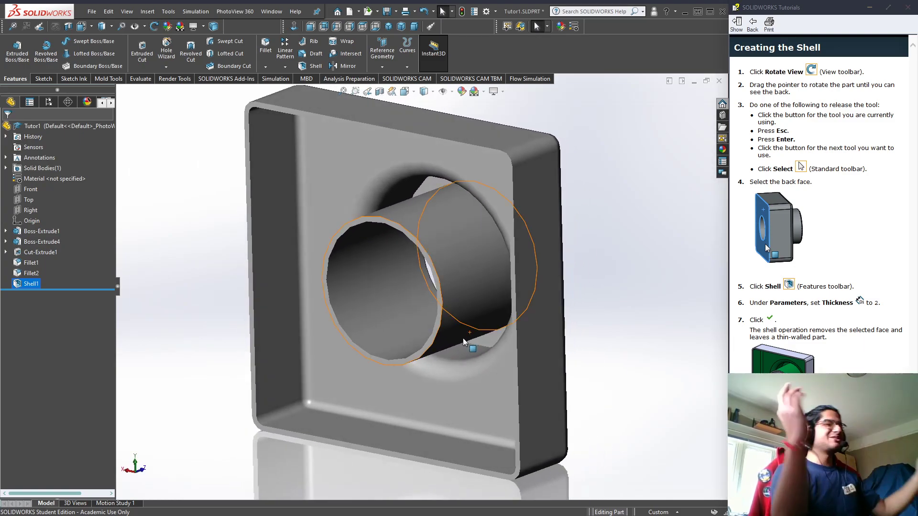
click(581, 327)
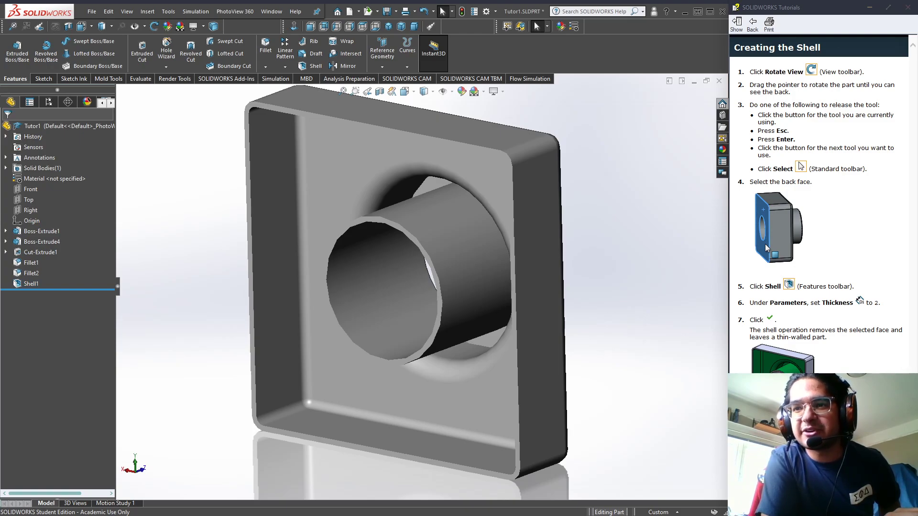
click(814, 501)
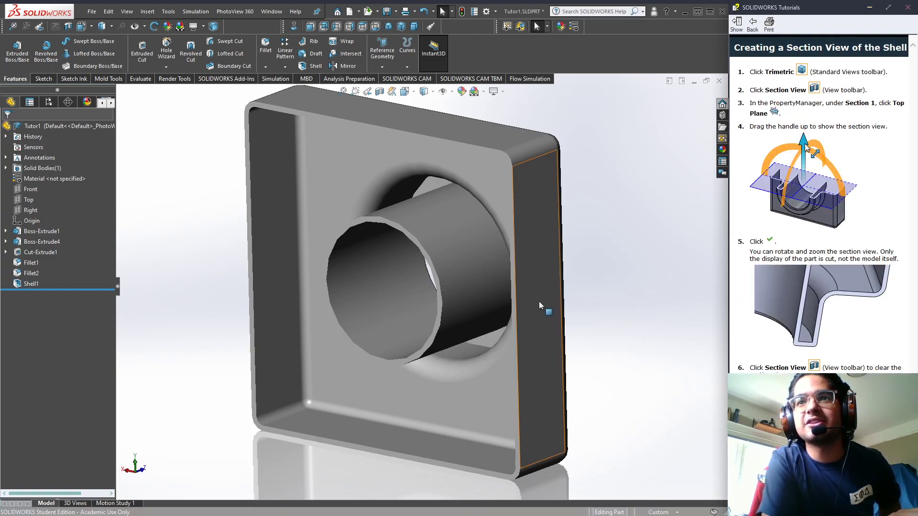
Step: Section the part horizontally by rotating the Front section plane about 92.6° with an offset of about -9 mm, and accept the section view
middle_drag(484, 248, 477, 271)
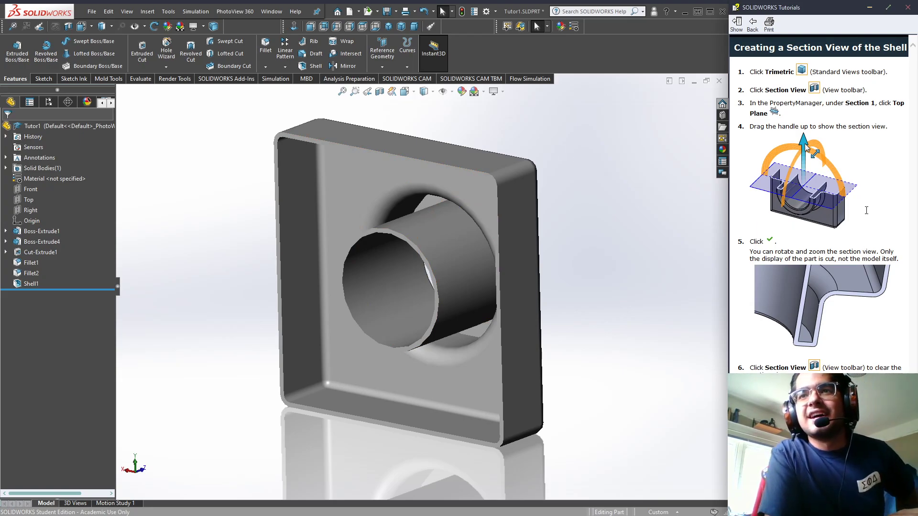
click(814, 89)
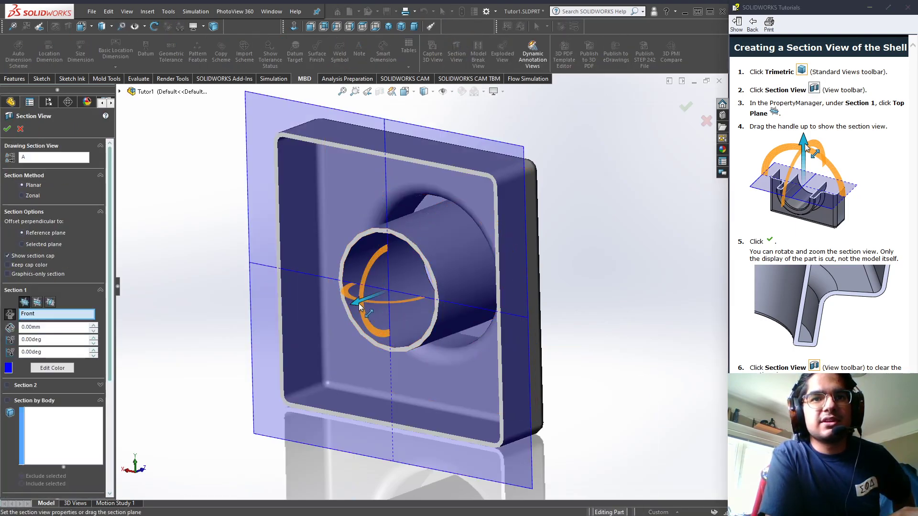
drag(361, 307, 547, 244)
mouse_move(396, 262)
mouse_down()
mouse_move(397, 221)
mouse_move(396, 244)
mouse_up()
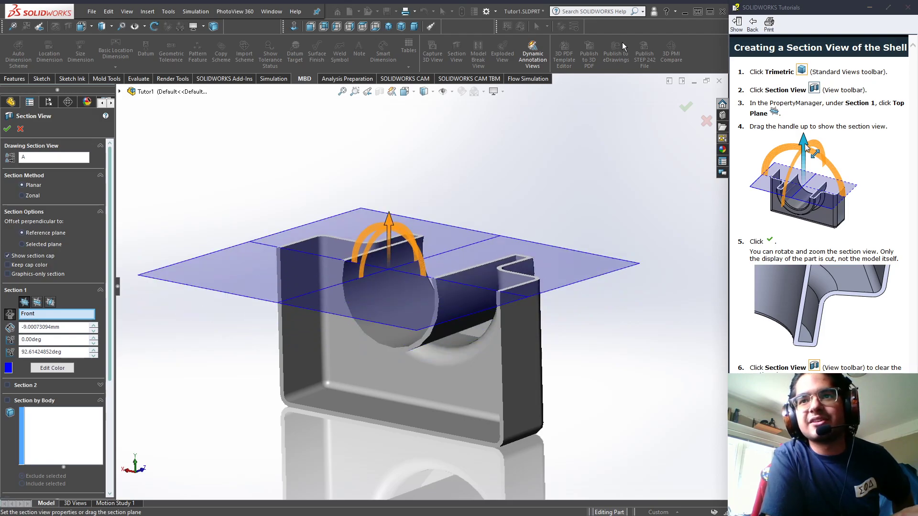
scroll(518, 301, up, 3)
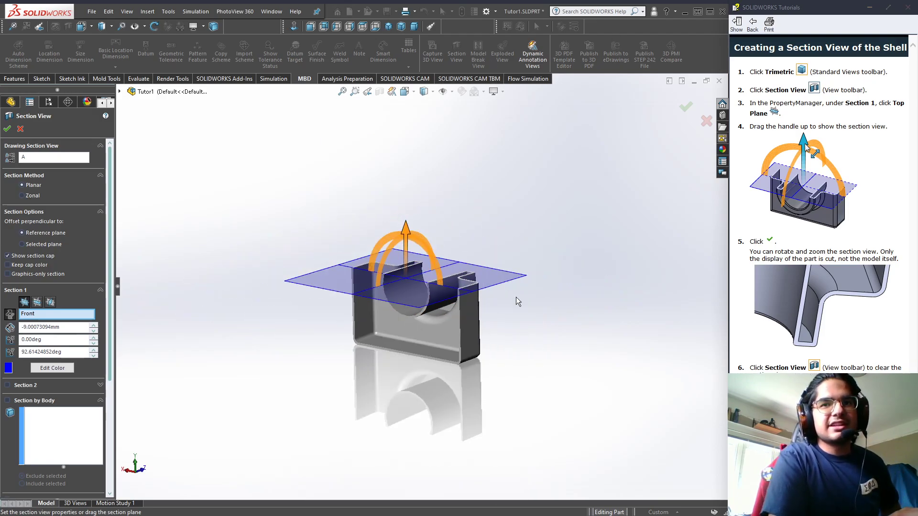
scroll(517, 301, down, 5)
middle_drag(497, 315, 391, 237)
scroll(437, 269, up, 4)
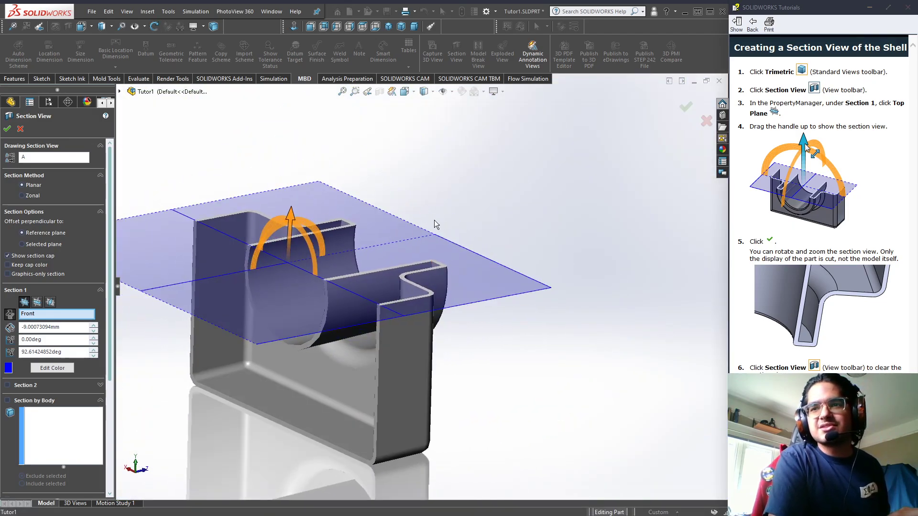
click(685, 107)
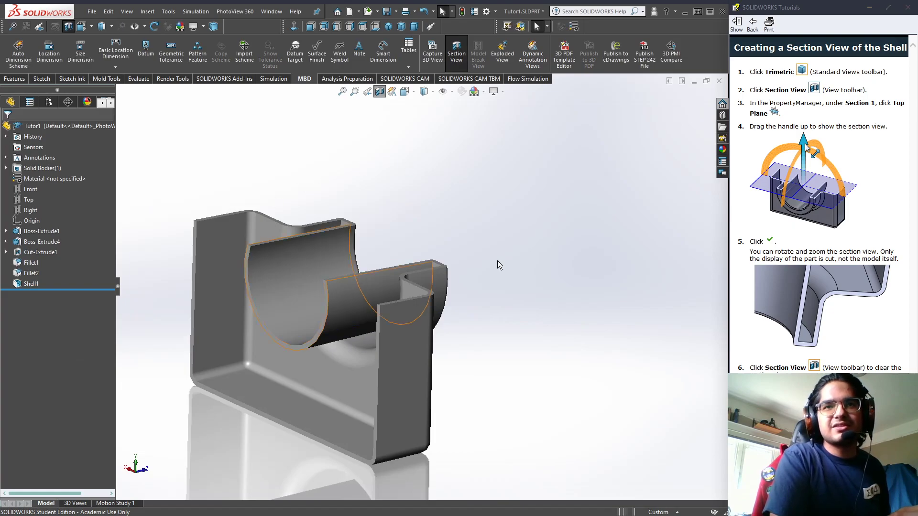
Step: Turn the section view off, reapply it with the same settings, and clear it to restore the full part display
click(379, 93)
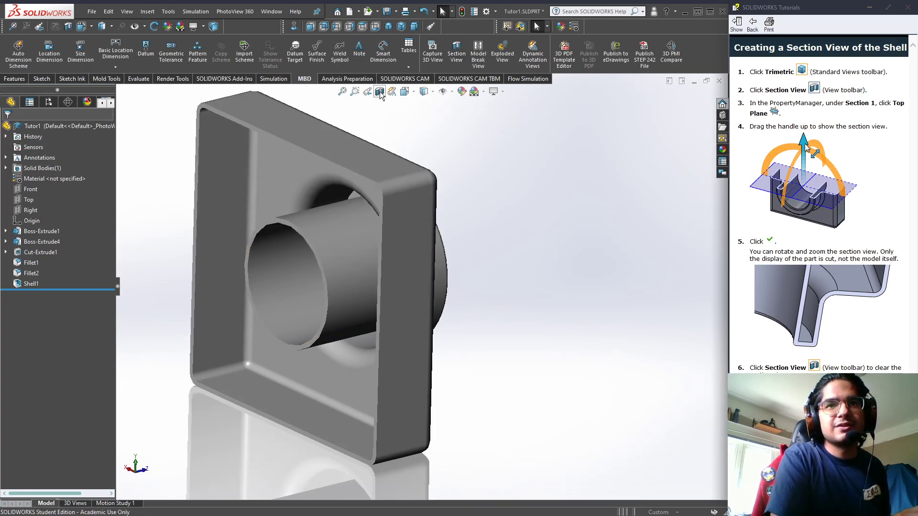
click(380, 93)
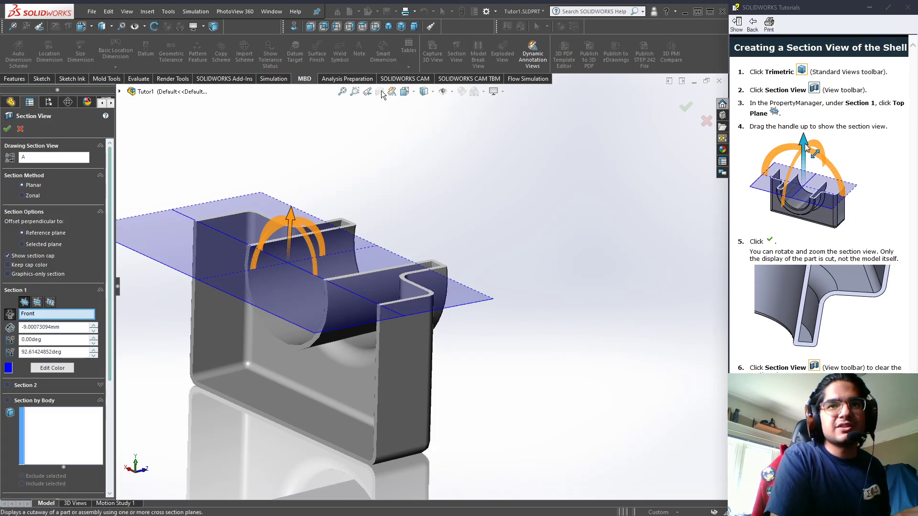
click(688, 109)
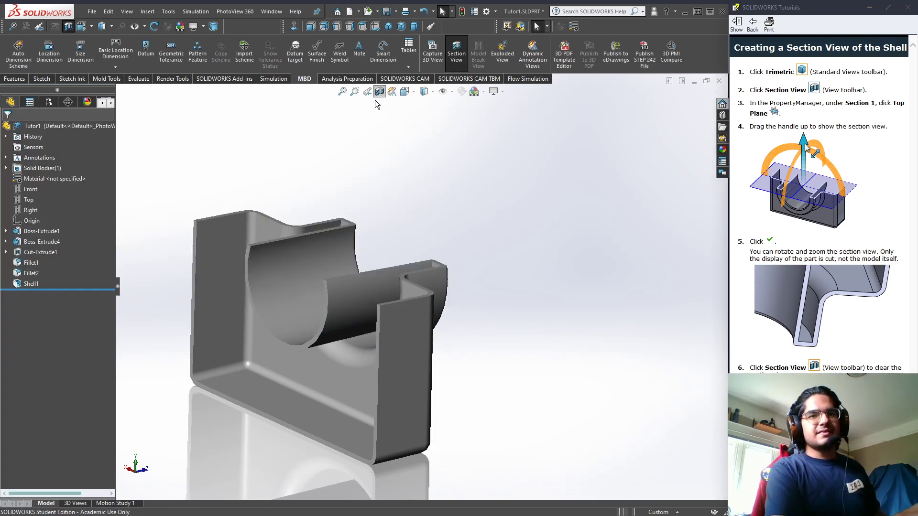
click(379, 93)
middle_drag(503, 281, 397, 285)
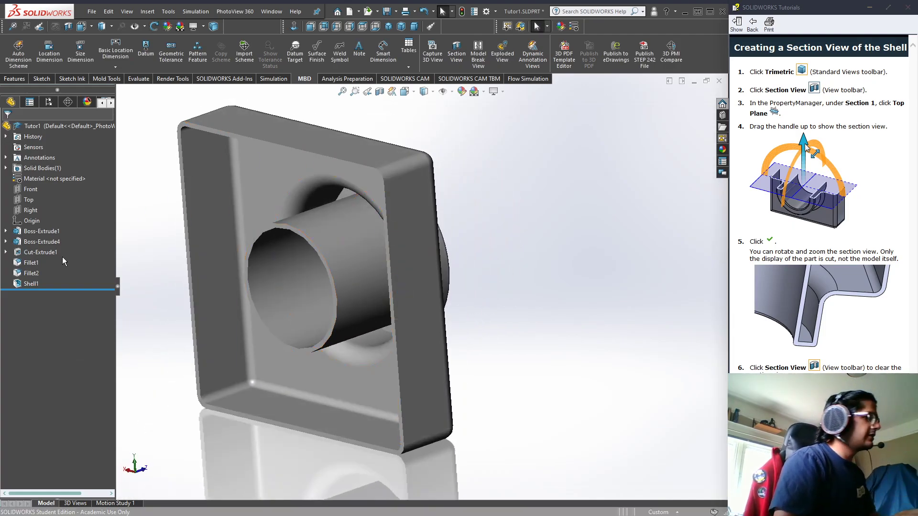
click(434, 319)
click(534, 363)
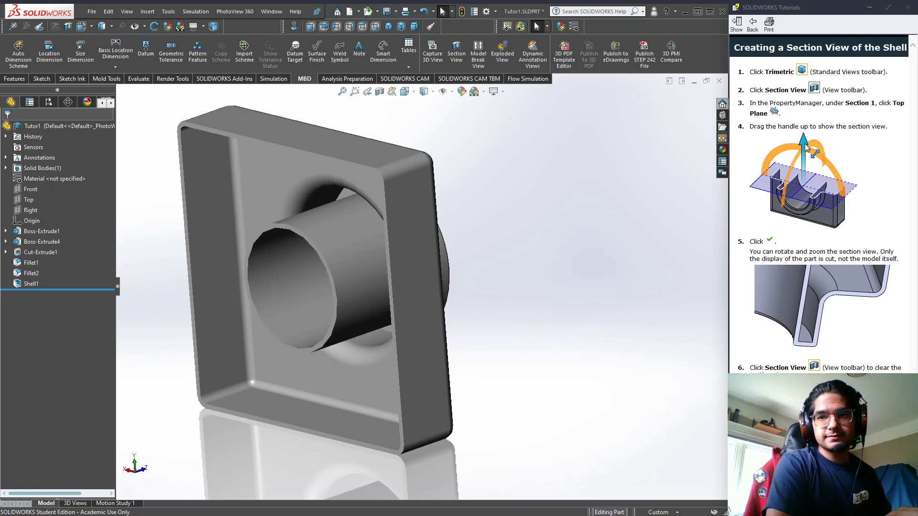
Step: Show the dimensions of Boss-Extrude1 and set the base's extrusion depth to 50 mm
middle_drag(477, 331, 511, 291)
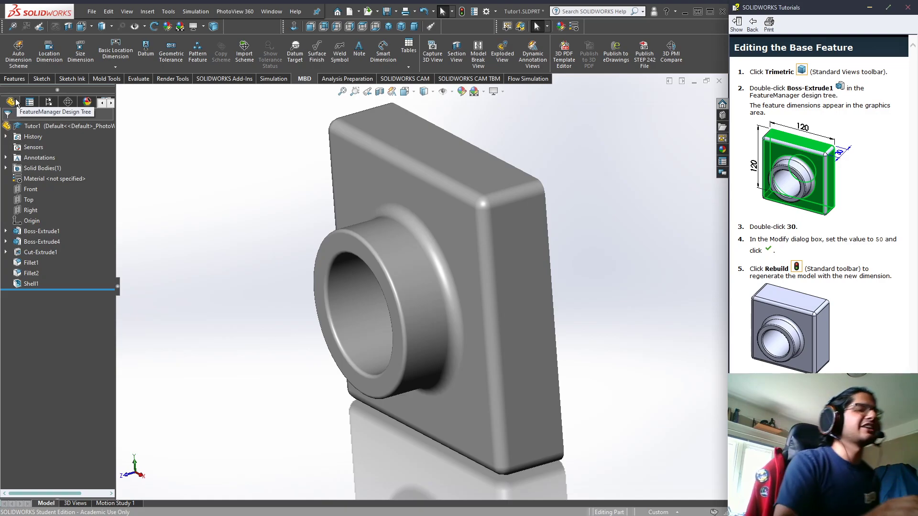
click(40, 231)
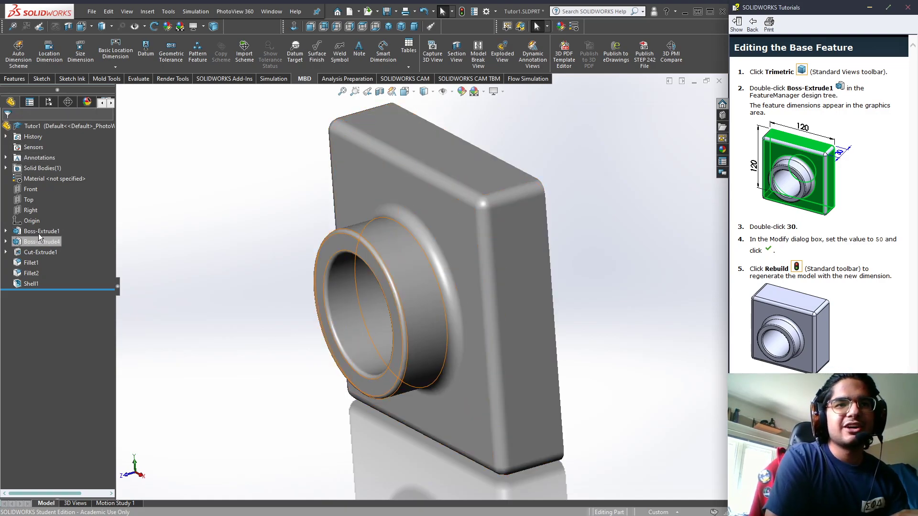
double_click(41, 232)
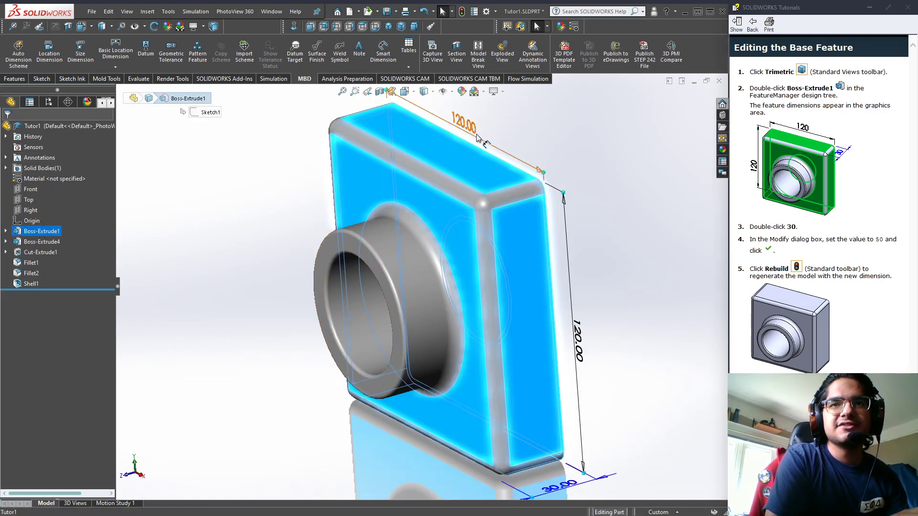
middle_drag(598, 370, 618, 377)
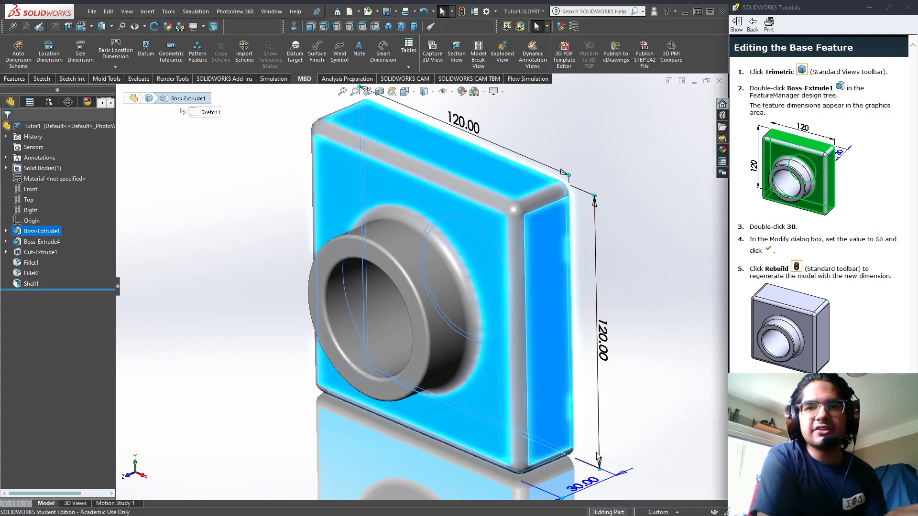
click(589, 478)
double_click(42, 230)
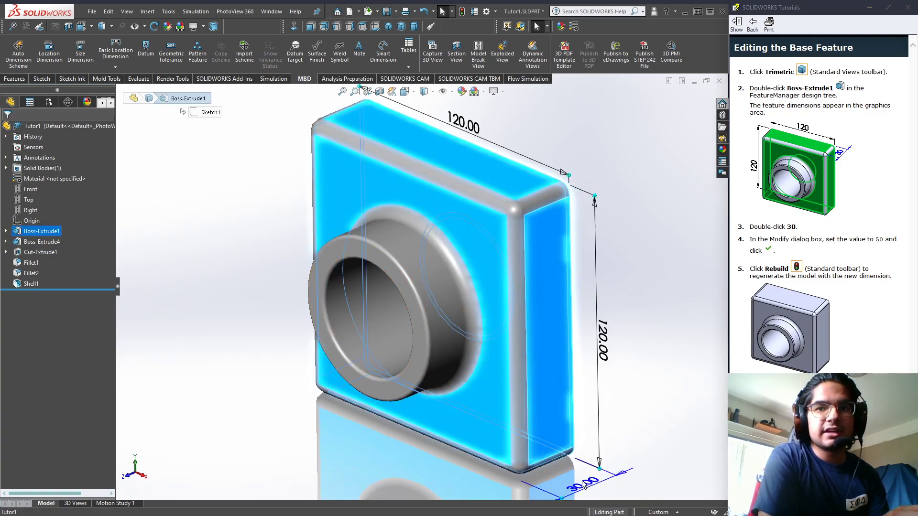
double_click(582, 484)
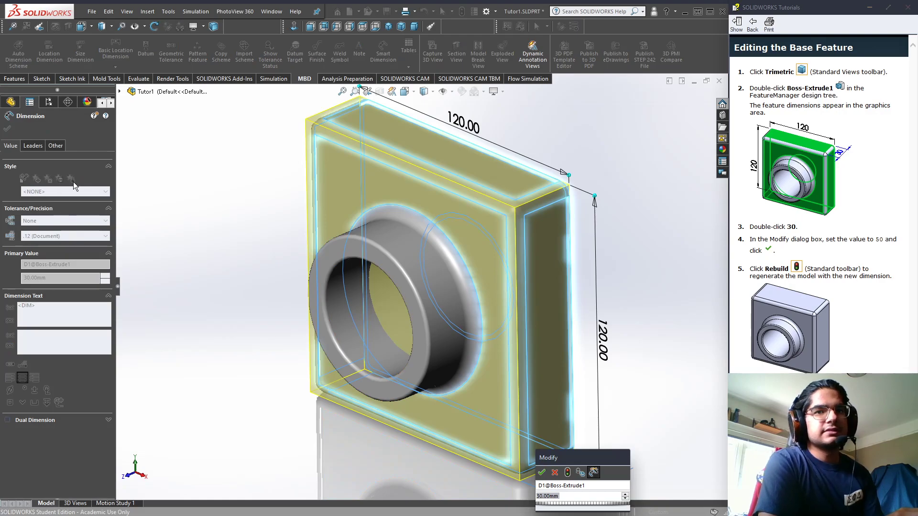
text(50)
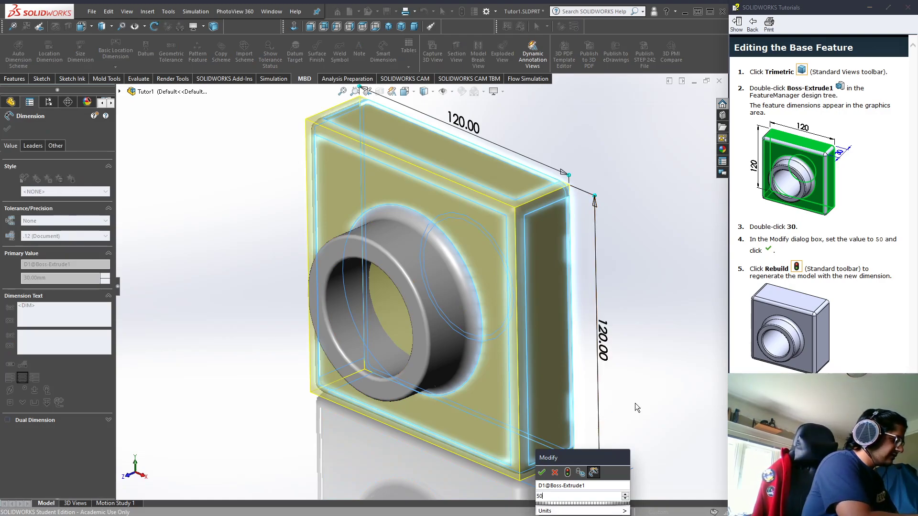
key(Return)
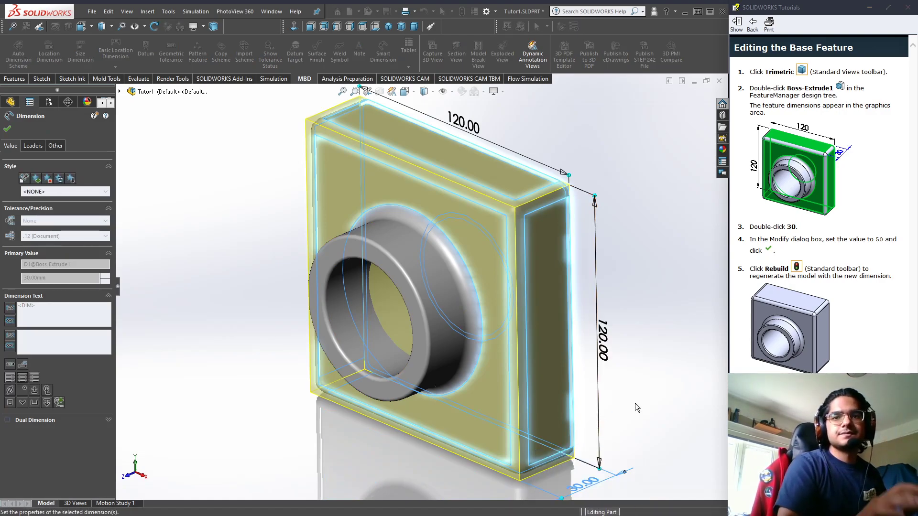
Step: Close the dimension properties and rebuild the part with the modified base depth
key(space)
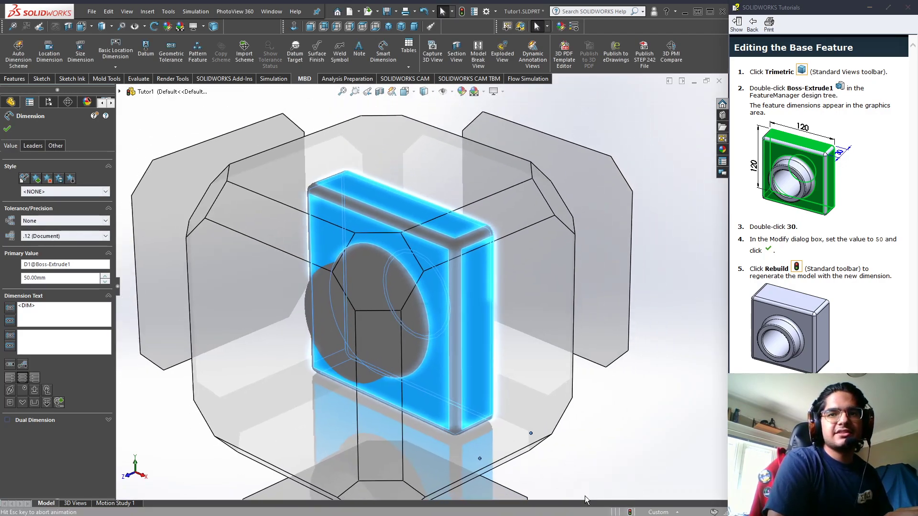
click(342, 374)
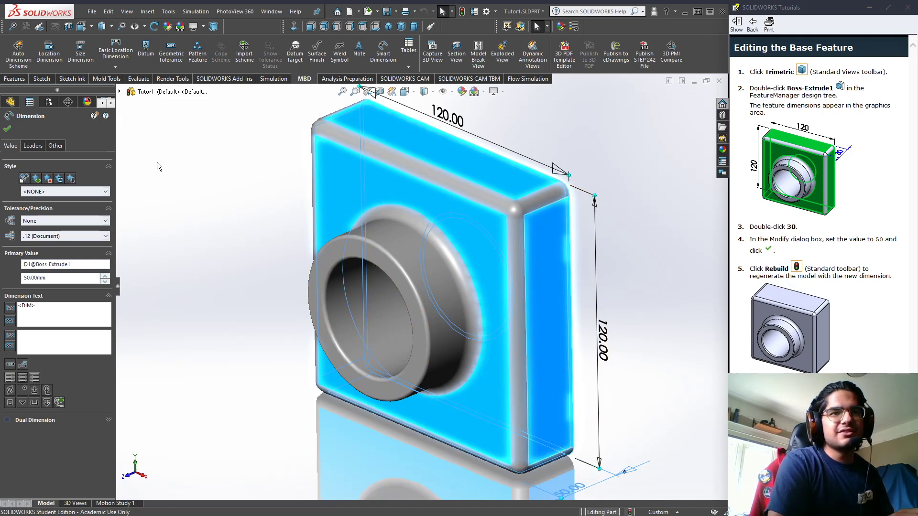
click(7, 128)
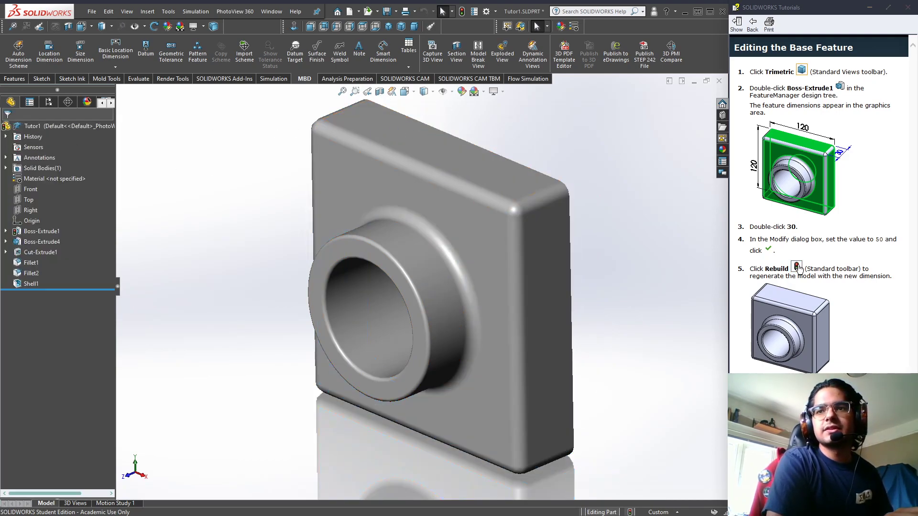
drag(875, 239, 779, 251)
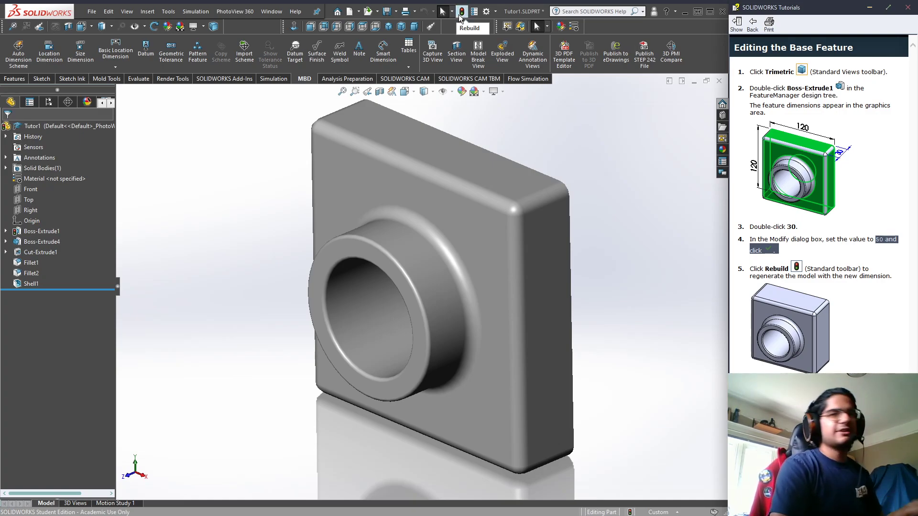
click(459, 13)
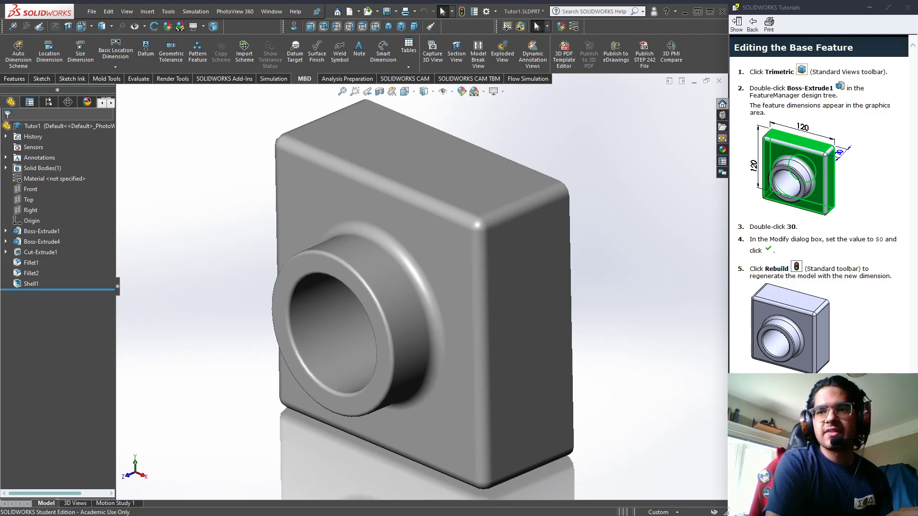
Step: Advance the tutorial to Modifying the Base Fillets and read through its instructions
click(784, 392)
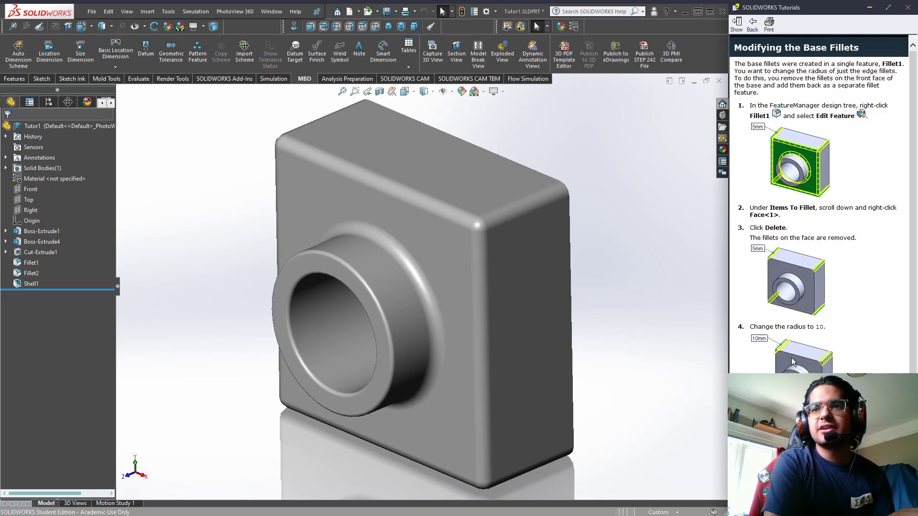
scroll(791, 340, down, 1)
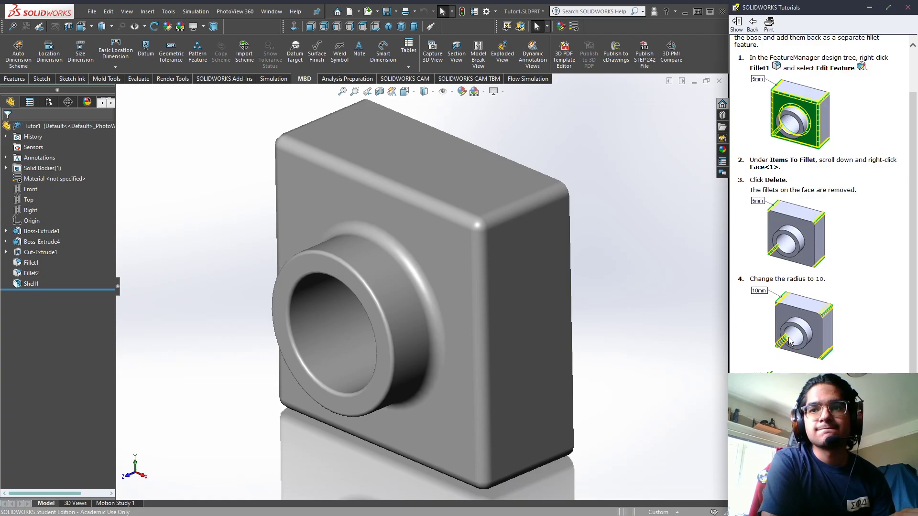
scroll(423, 316, up, 2)
scroll(436, 282, down, 4)
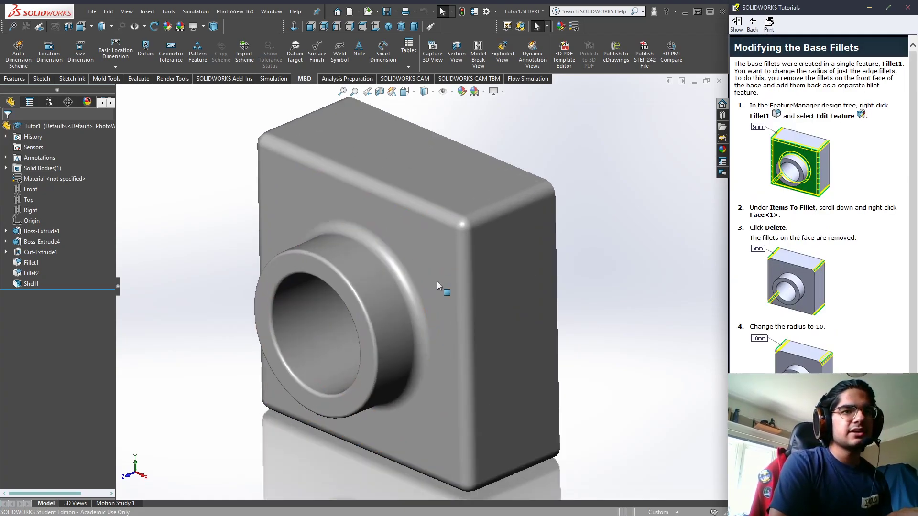
Step: Try to change the radius of the whole Fillet1 feature to 10 mm with the base's front face still included
right_click(30, 263)
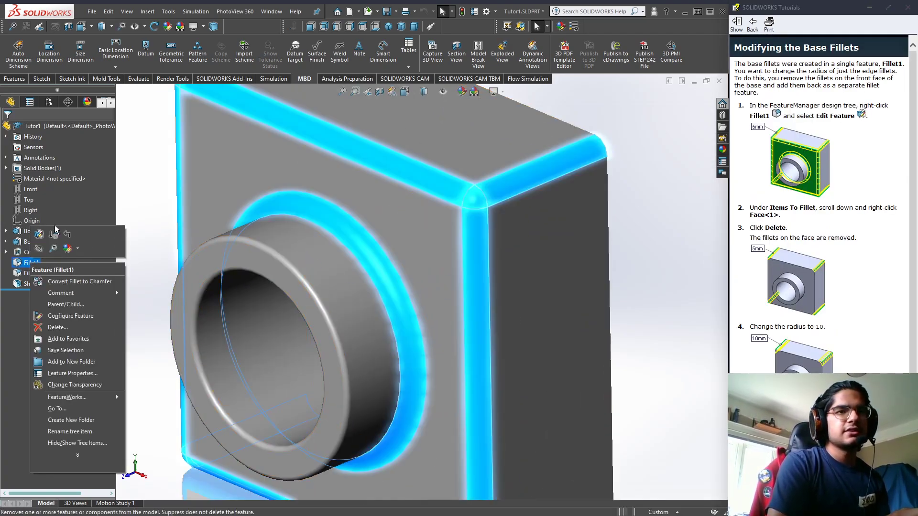
click(39, 235)
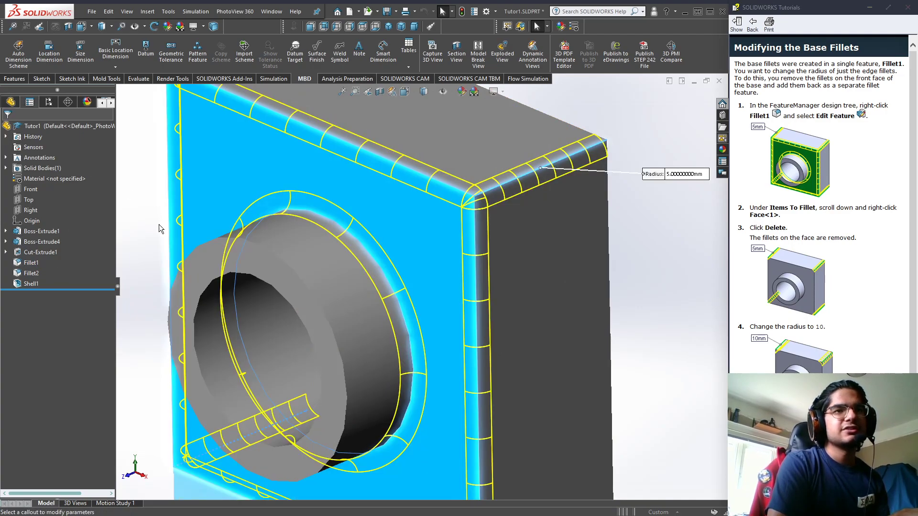
click(56, 326)
text(10)
key(Return)
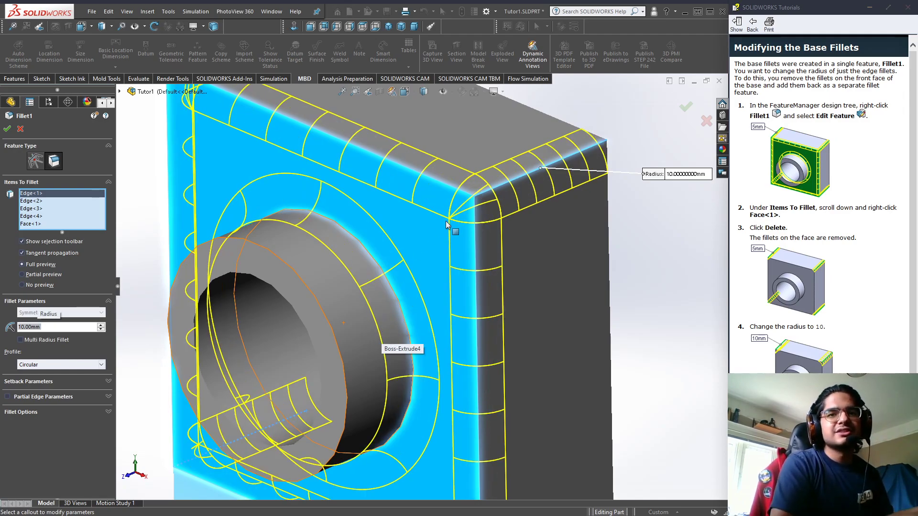
key(Return)
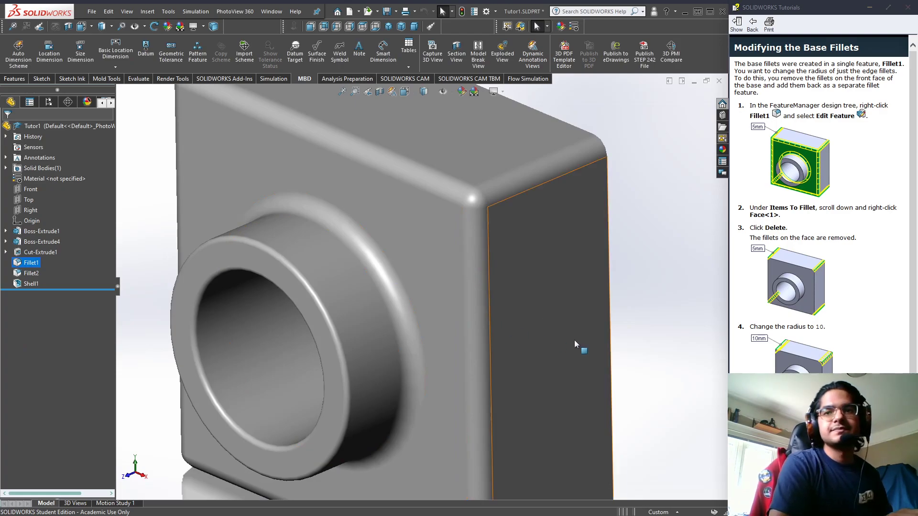
Step: Edit the Fillet1 feature and remove Face<1>, the base's front face, from its items to fillet
scroll(554, 348, up, 4)
scroll(500, 356, down, 2)
scroll(435, 342, up, 2)
scroll(449, 337, down, 4)
ctrl+middle_drag(463, 320, 523, 309)
scroll(520, 312, up, 1)
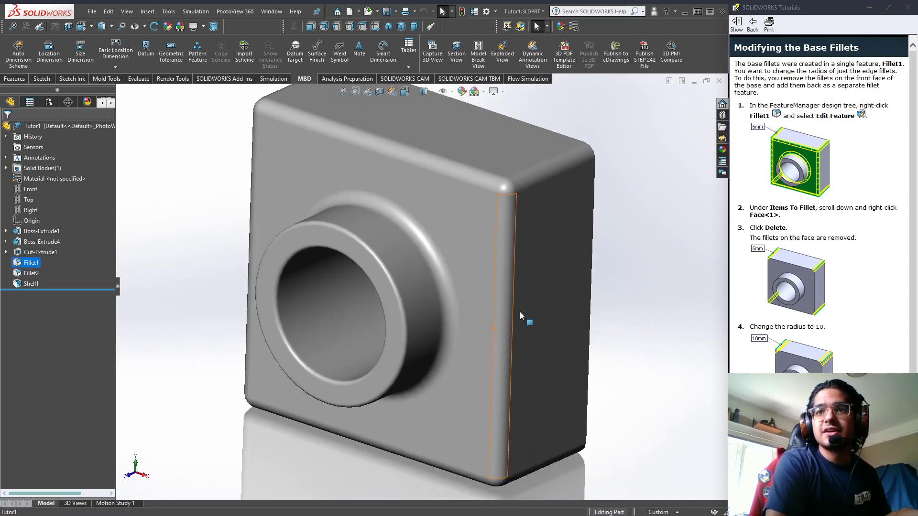
right_click(32, 264)
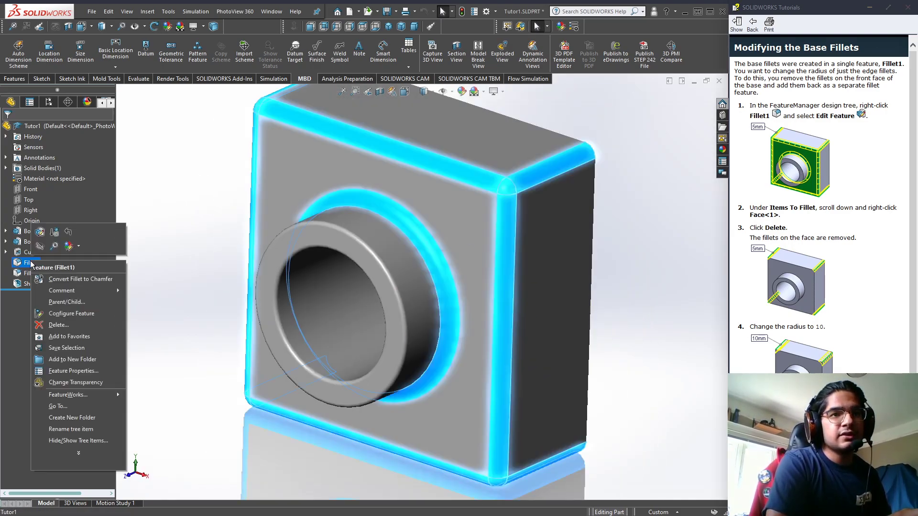
click(39, 232)
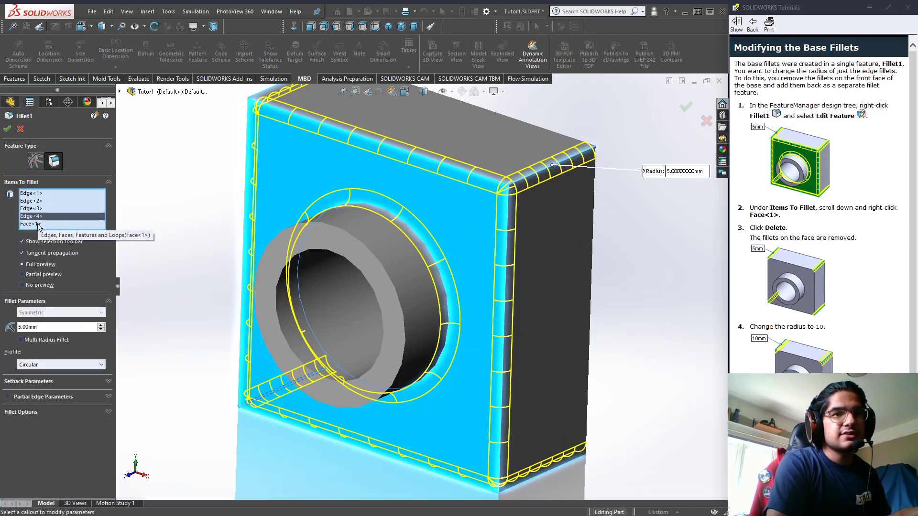
right_click(62, 224)
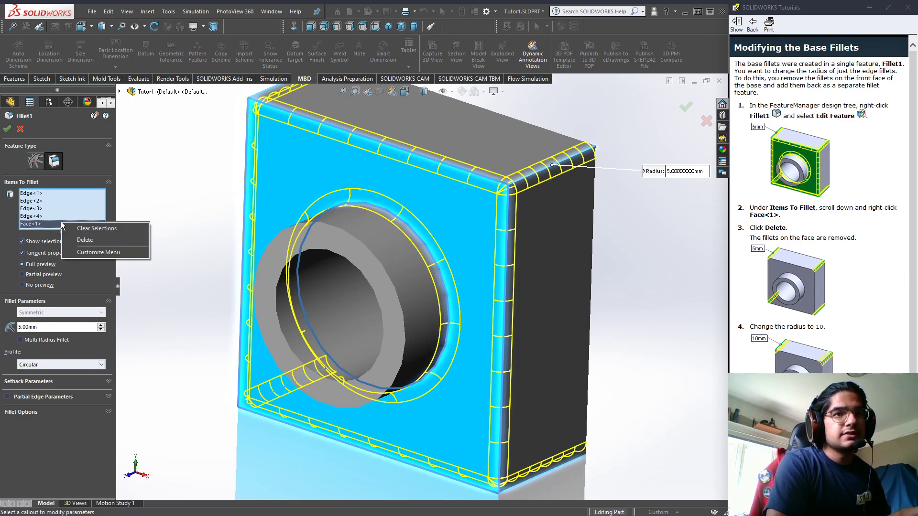
click(85, 240)
middle_drag(371, 298, 481, 318)
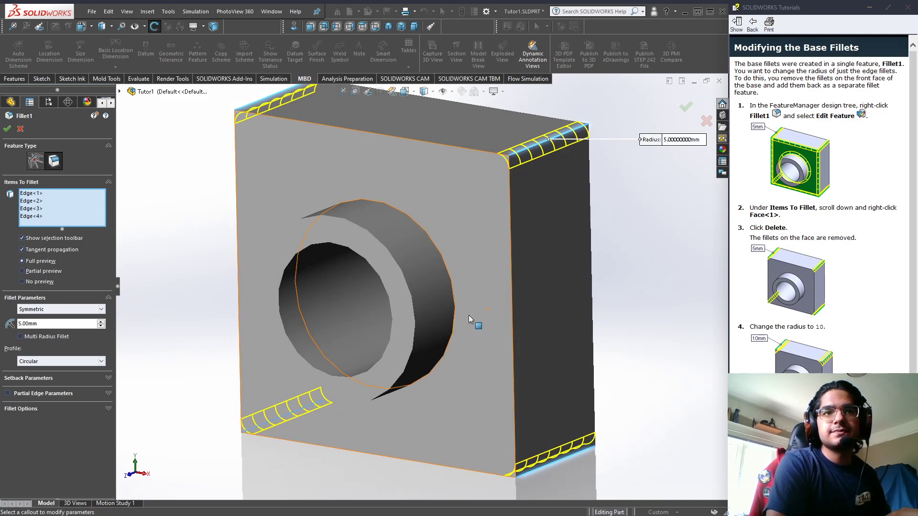
Step: Set the Fillet1 radius to 10 mm for the four base edges and accept the feature
click(44, 323)
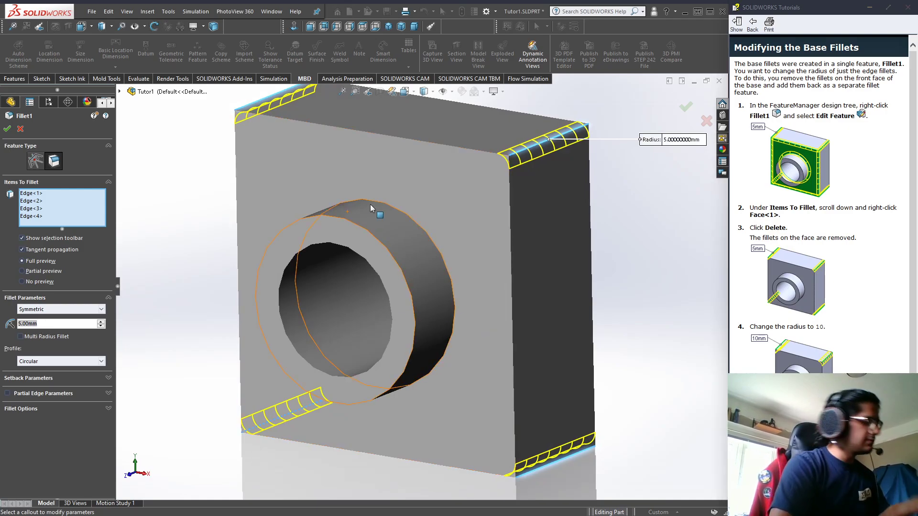
key(ctrl+a)
text(10mm)
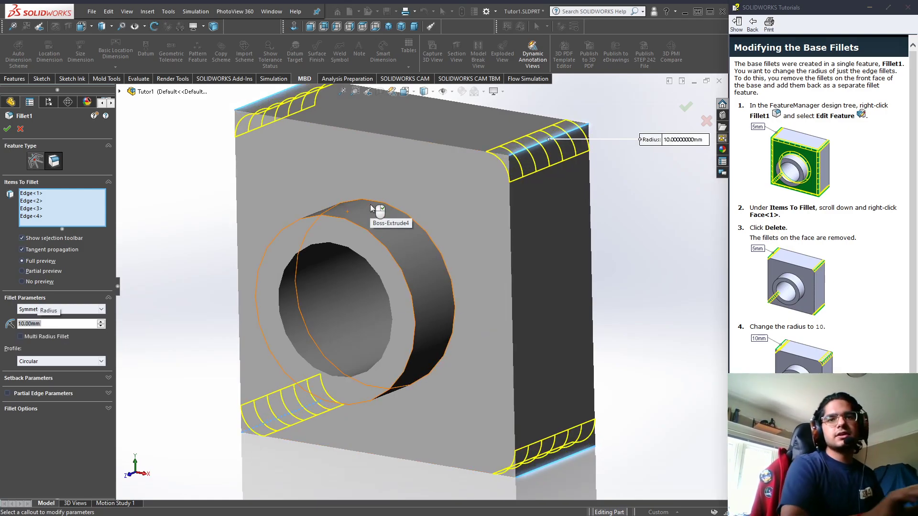
key(Return)
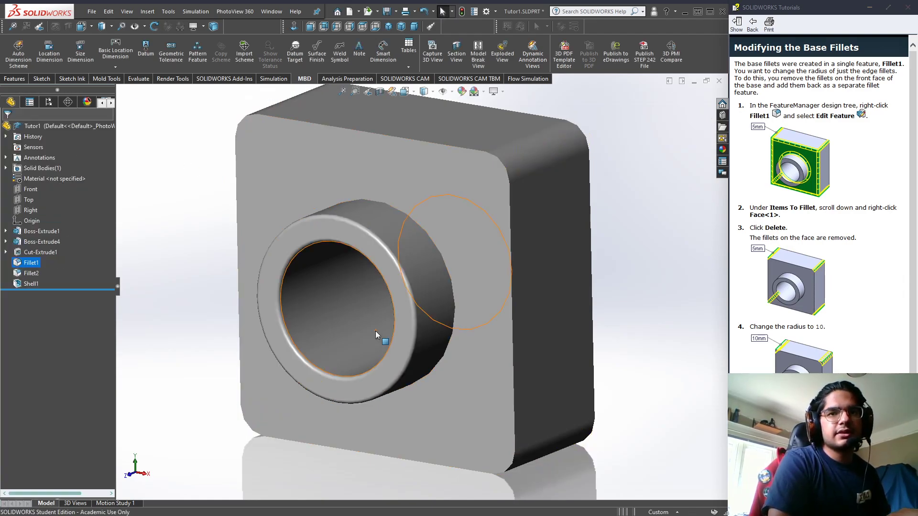
Step: Advance the tutorial to Recreating the Face Fillets and read through its instructions
mouse_move(525, 317)
middle_down()
mouse_move(549, 299)
mouse_move(511, 324)
mouse_move(487, 287)
mouse_move(529, 314)
middle_up()
scroll(822, 205, down, 2)
click(812, 407)
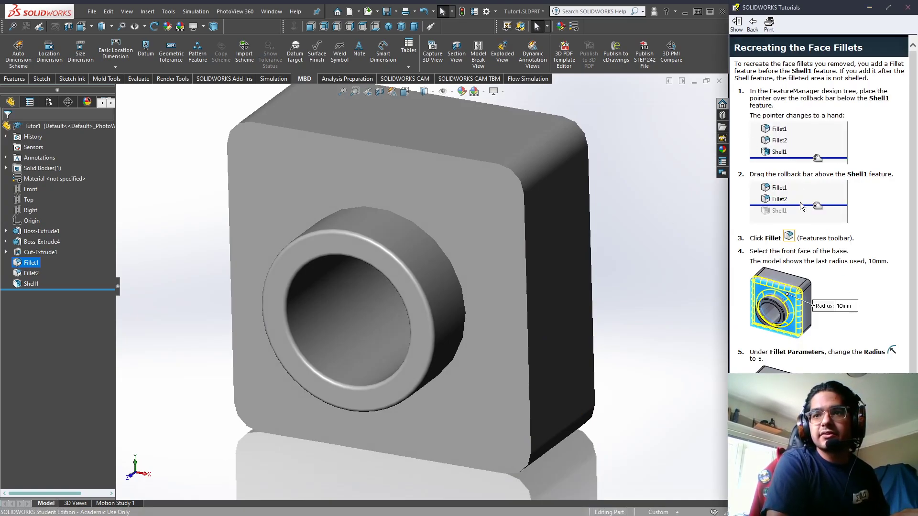
scroll(795, 185, down, 1)
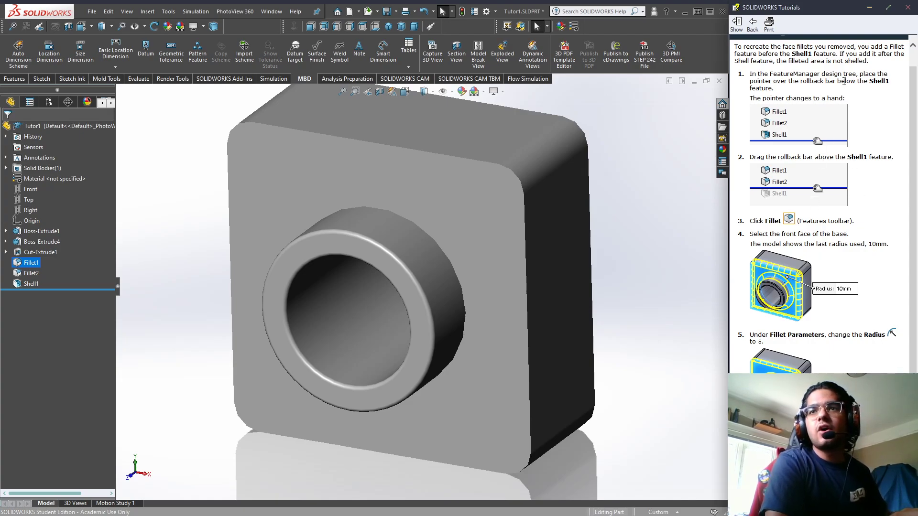
Step: Roll the part back to just above the Shell1 feature and view the base from behind
drag(56, 290, 67, 272)
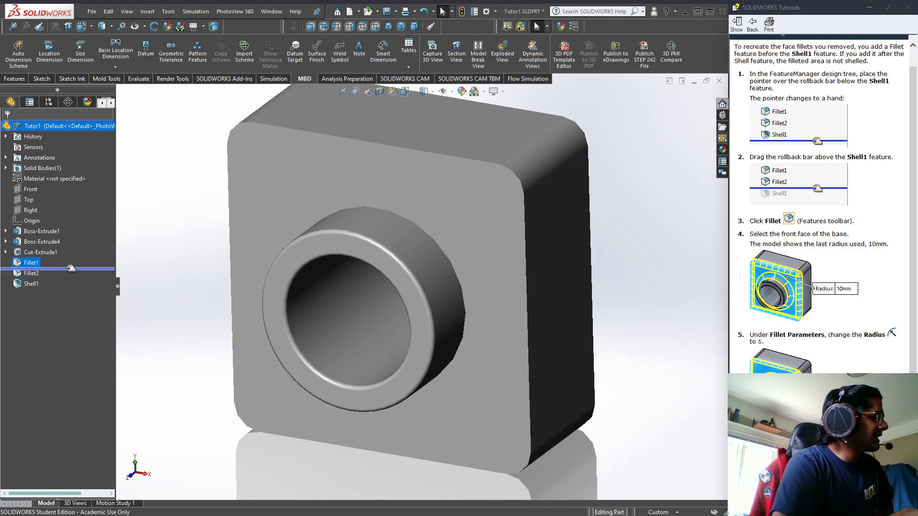
mouse_move(63, 269)
mouse_down()
mouse_move(65, 286)
mouse_move(66, 237)
mouse_move(55, 290)
mouse_move(54, 278)
mouse_up()
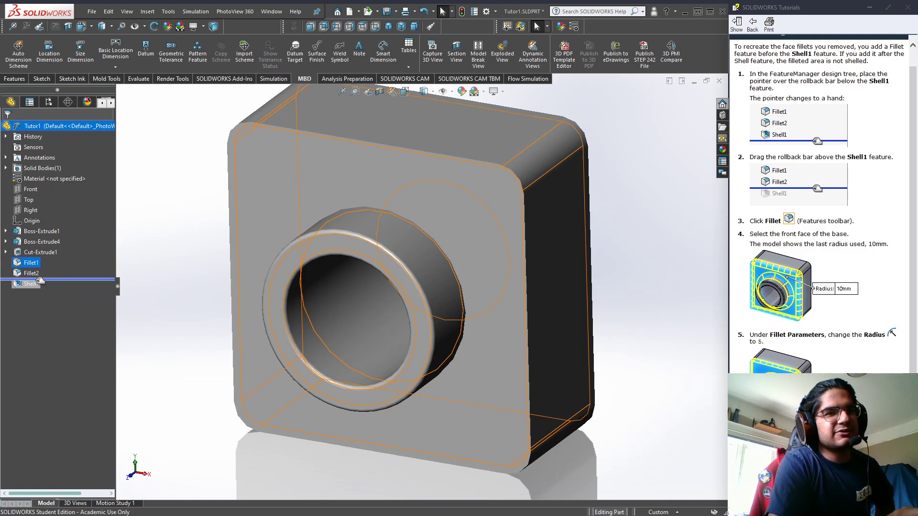
middle_drag(606, 301, 470, 365)
key(Escape)
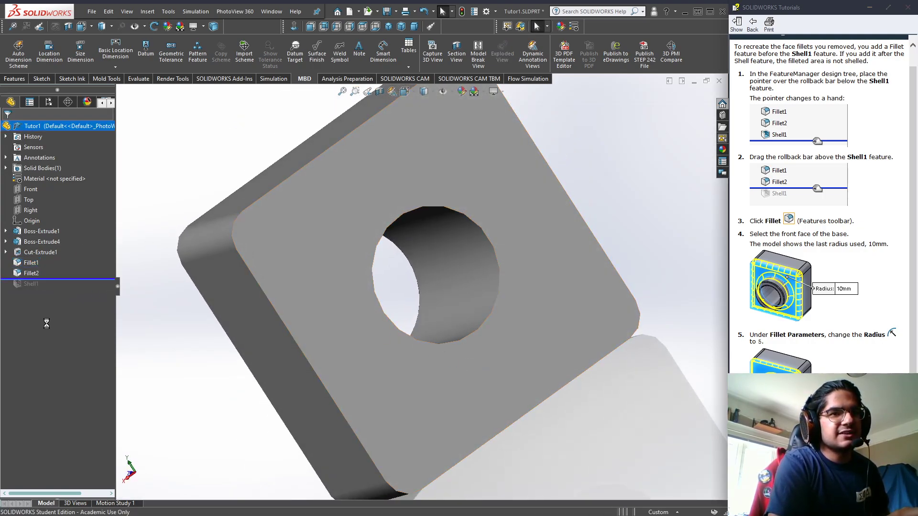
Step: Roll the part forward past Shell1 and view both the shelled back and the front of the base
drag(53, 278, 57, 289)
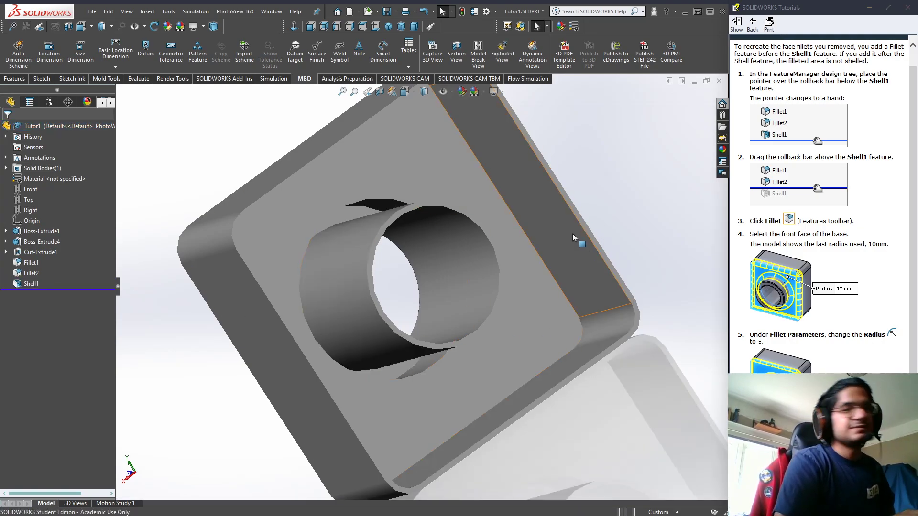
scroll(369, 327, up, 5)
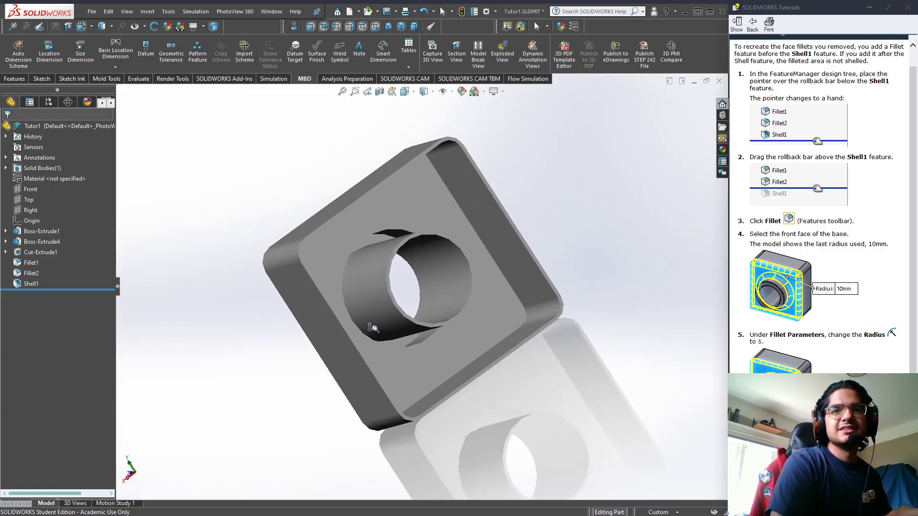
middle_drag(370, 327, 502, 270)
scroll(433, 317, down, 2)
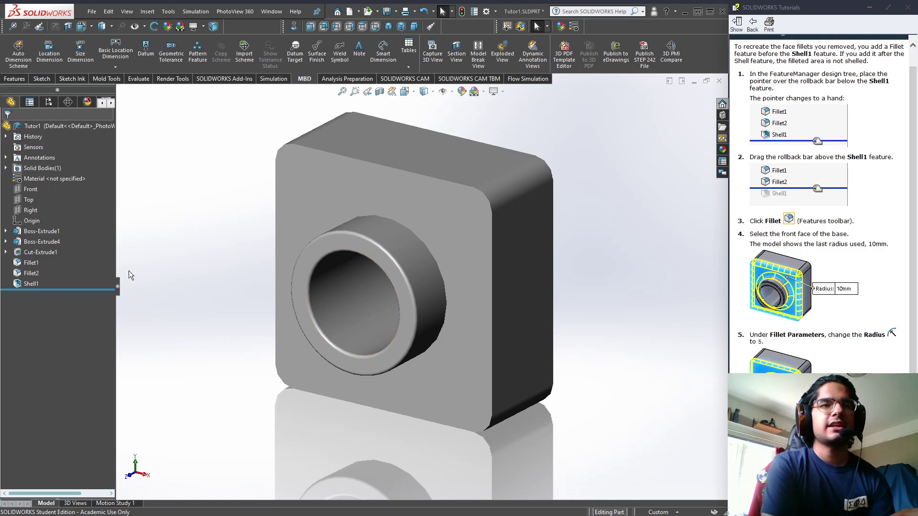
Step: Open the Boss-Extrude4 feature definition to review its extrusion settings, and close it
right_click(30, 242)
click(48, 213)
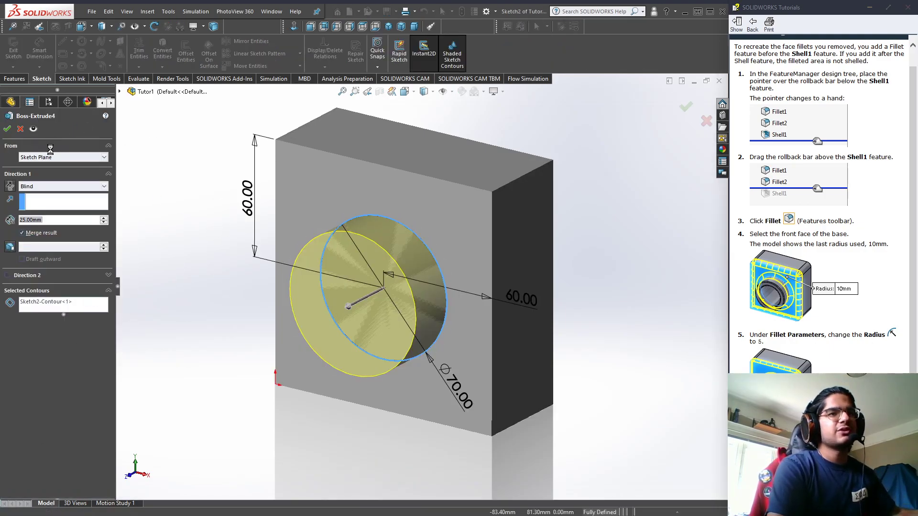
key(Return)
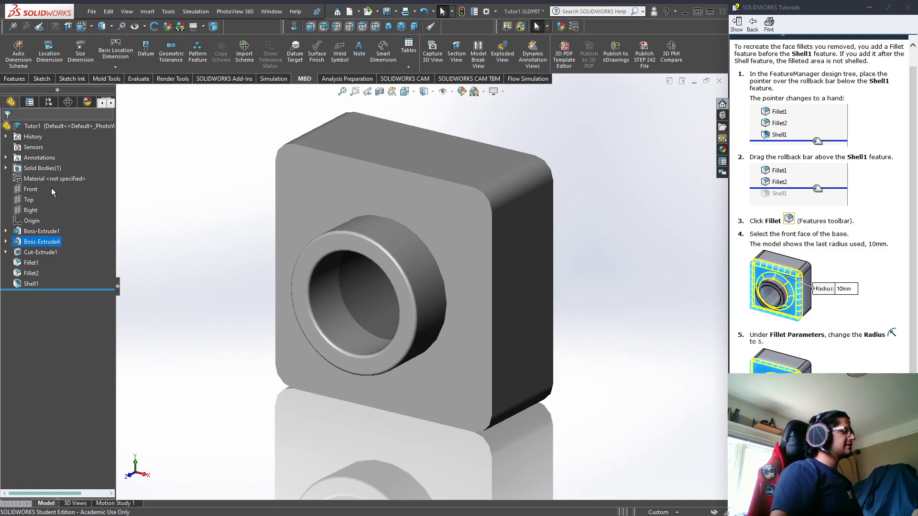
right_click(42, 252)
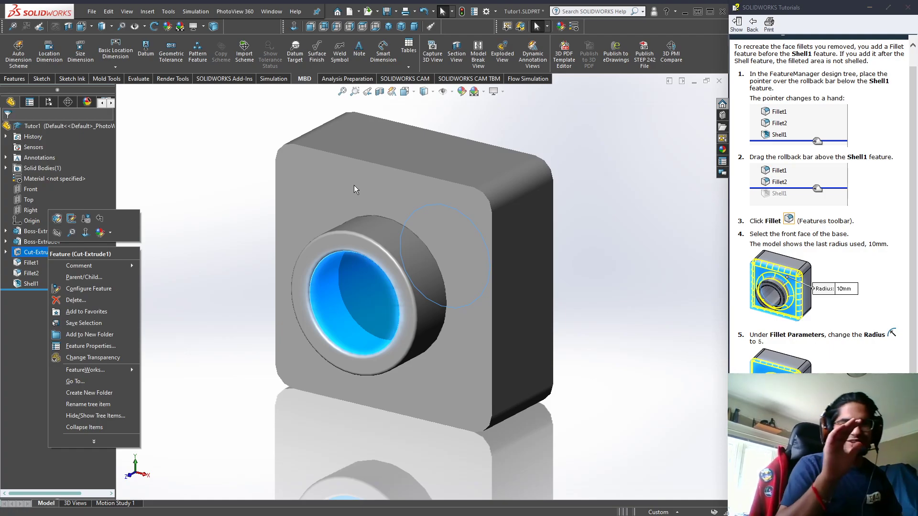
click(197, 129)
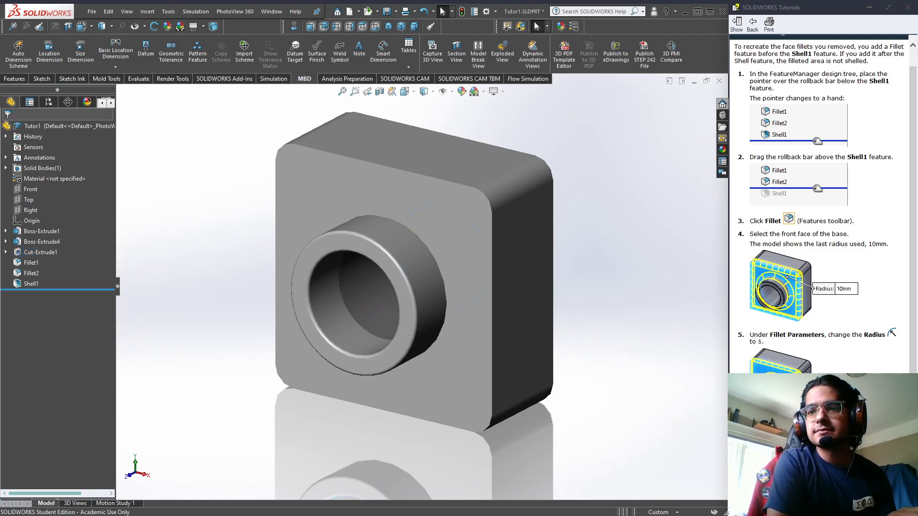
Step: Advance the tutorial to Adding a Realistic Appearance and read its instructions on RealView Graphics
scroll(818, 206, down, 10)
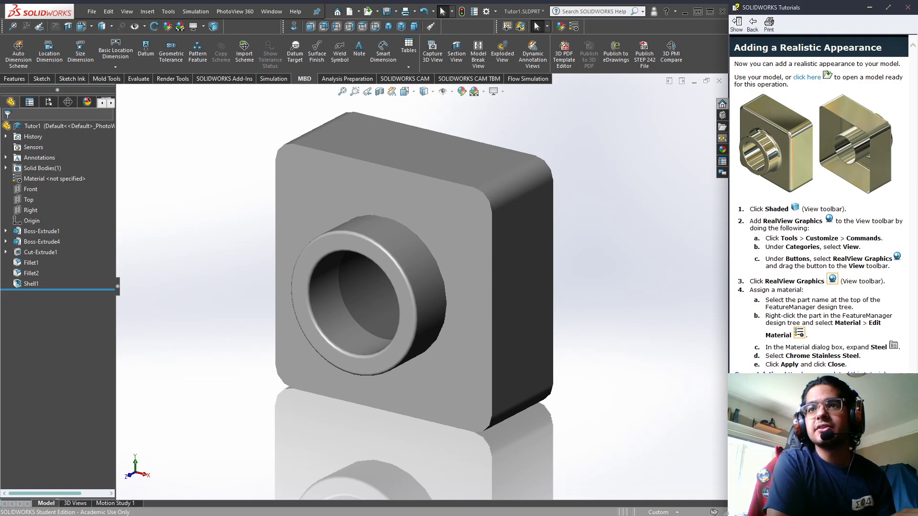
middle_drag(653, 298, 616, 325)
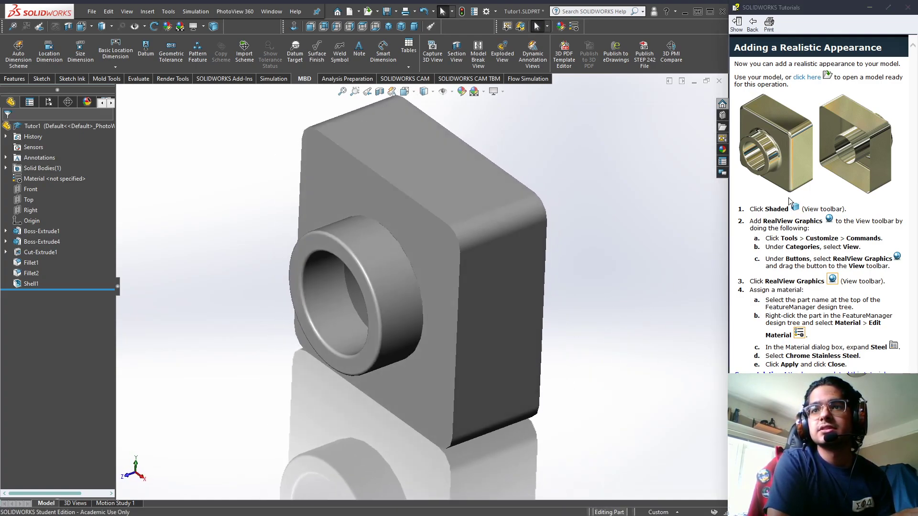
click(832, 221)
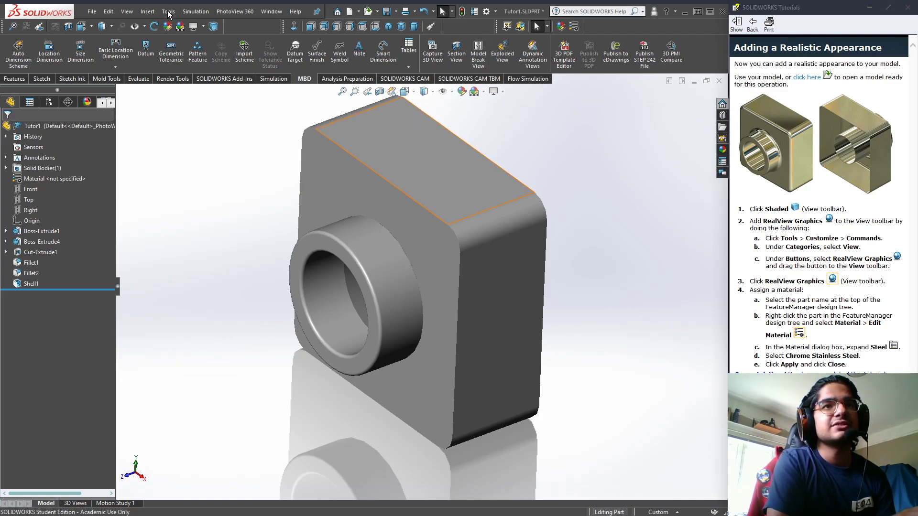
click(175, 13)
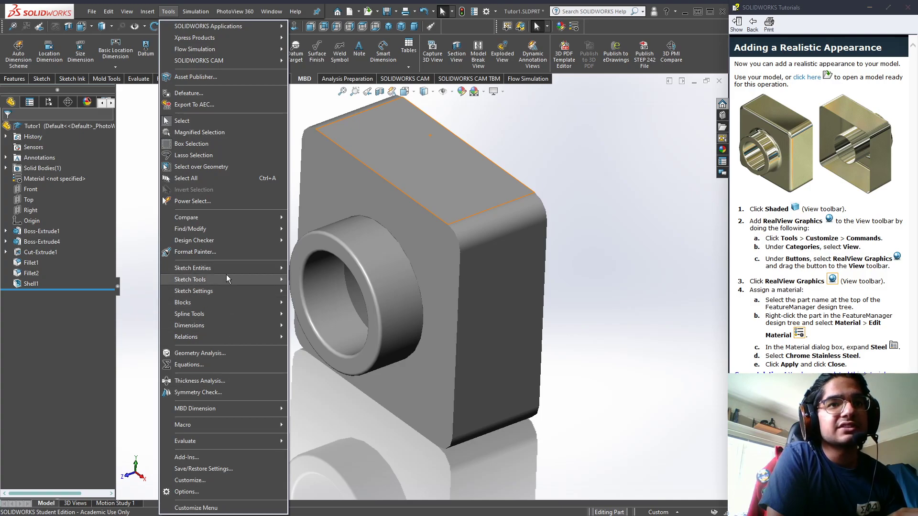
mouse_move(236, 226)
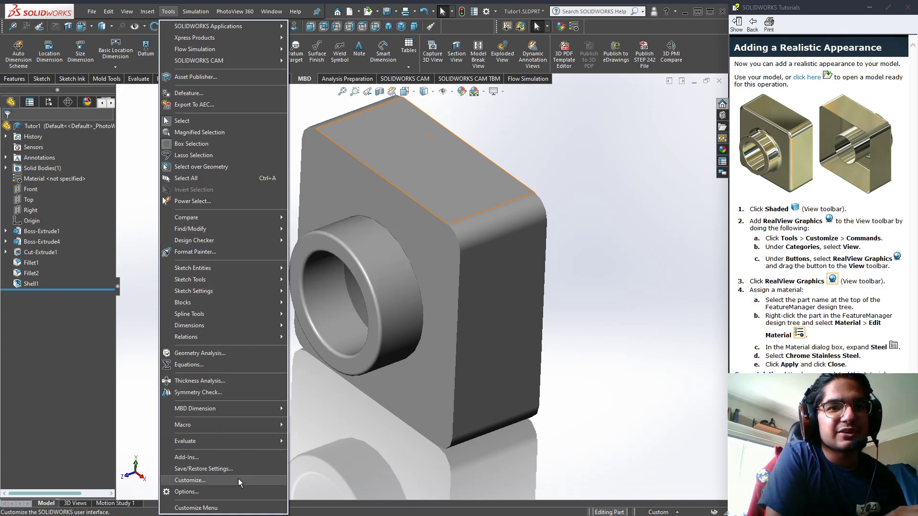
click(233, 510)
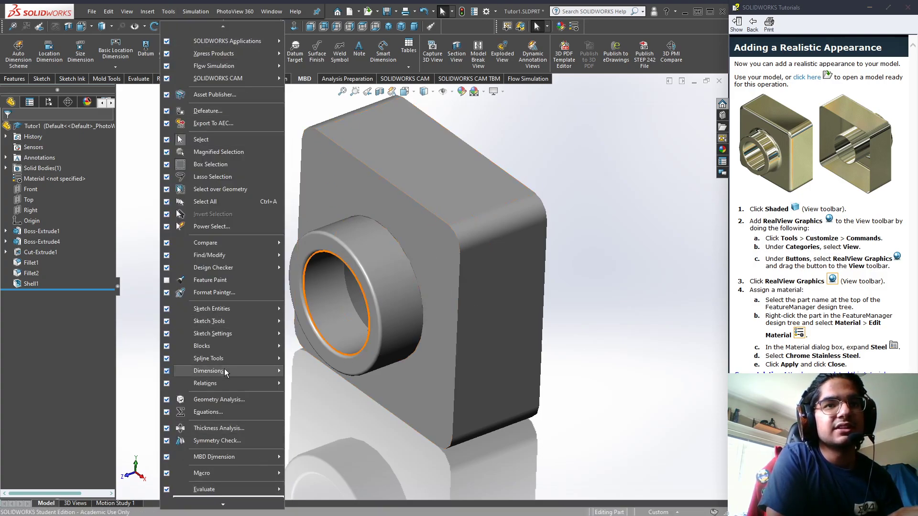
scroll(226, 363, down, 1)
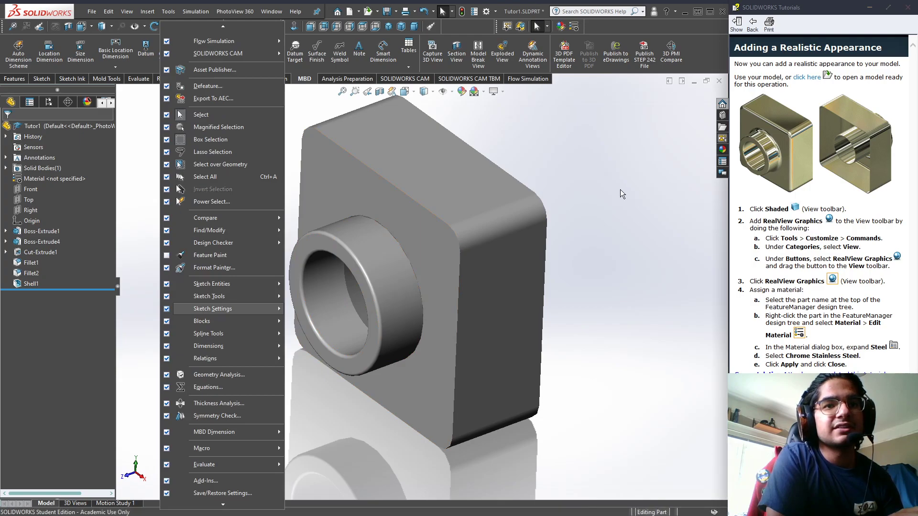
click(623, 191)
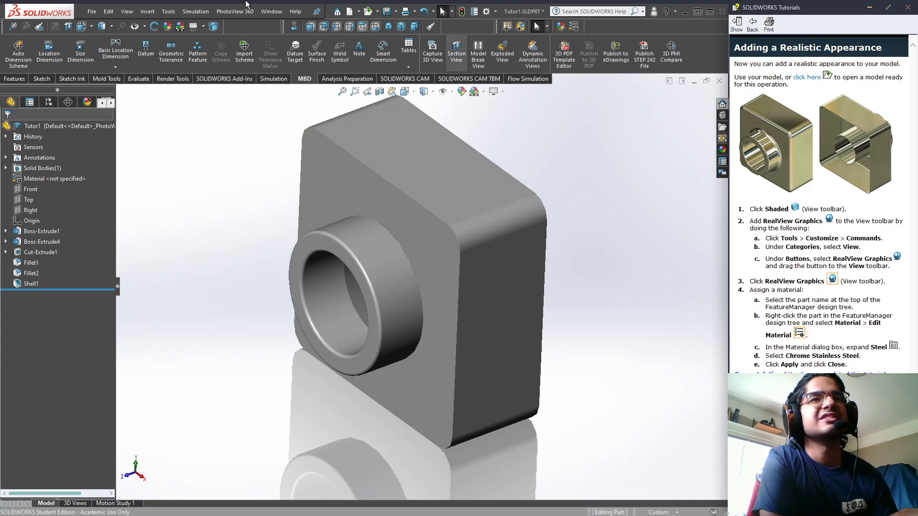
Step: Open the toolbar customization at its command categories and look through the category list
click(169, 12)
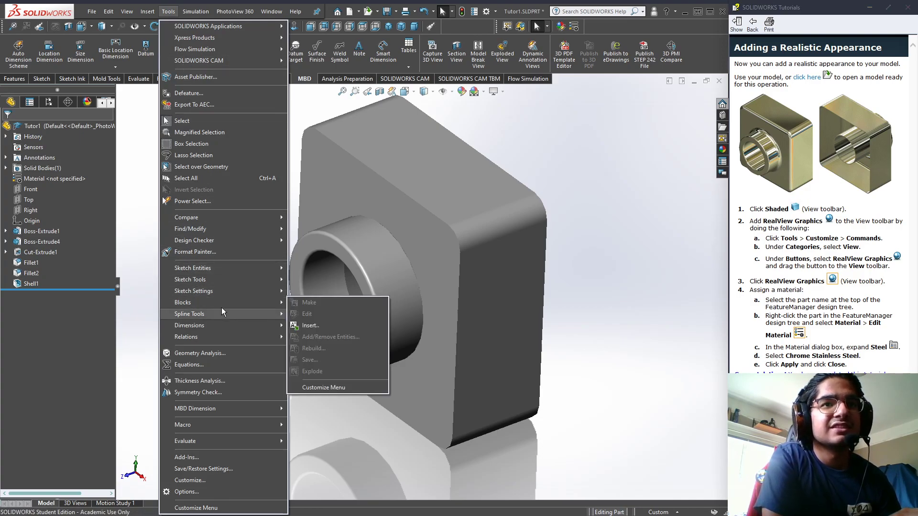
click(208, 481)
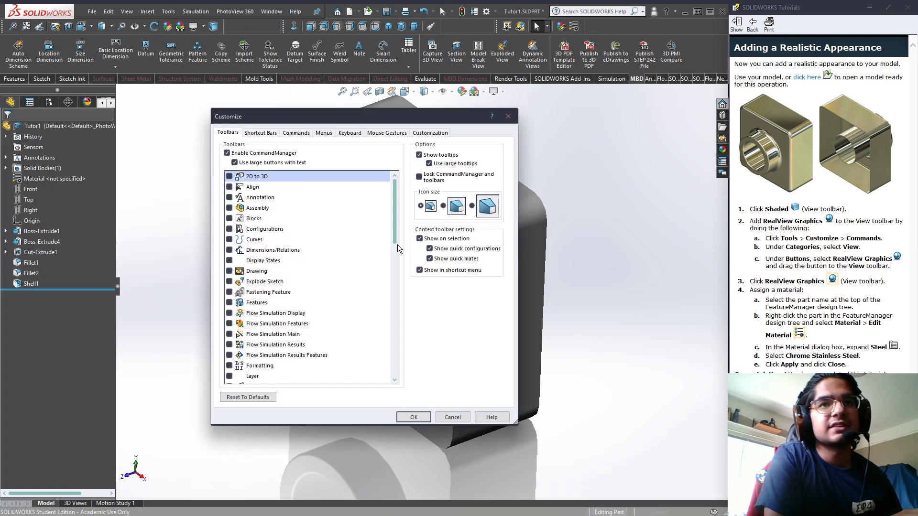
click(296, 132)
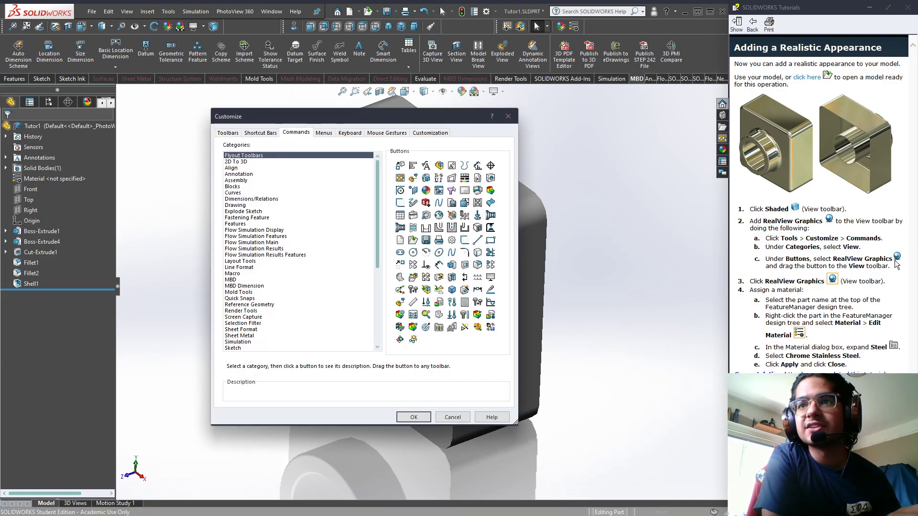
scroll(269, 274, down, 7)
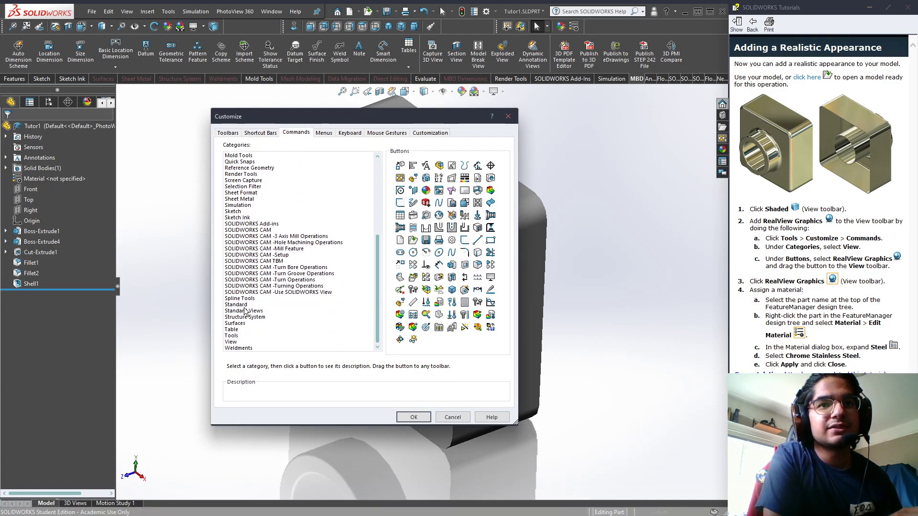
scroll(263, 288, up, 2)
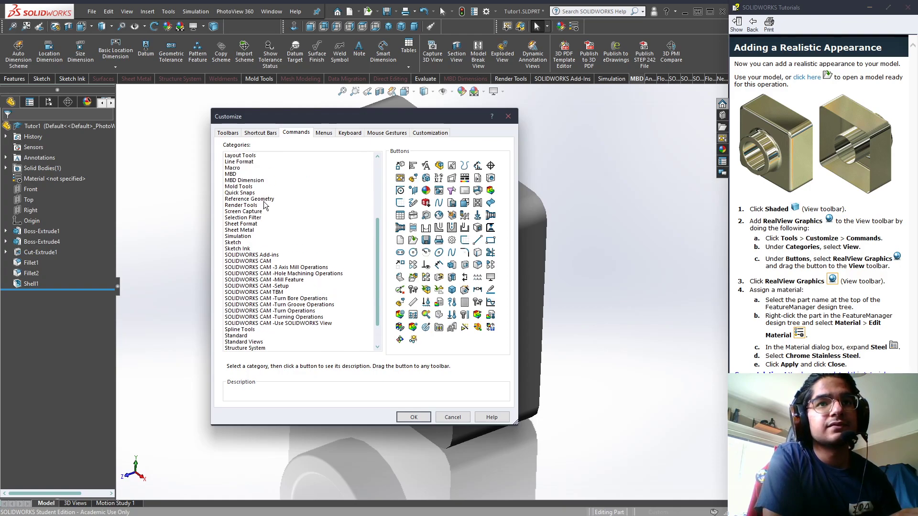
scroll(261, 210, up, 3)
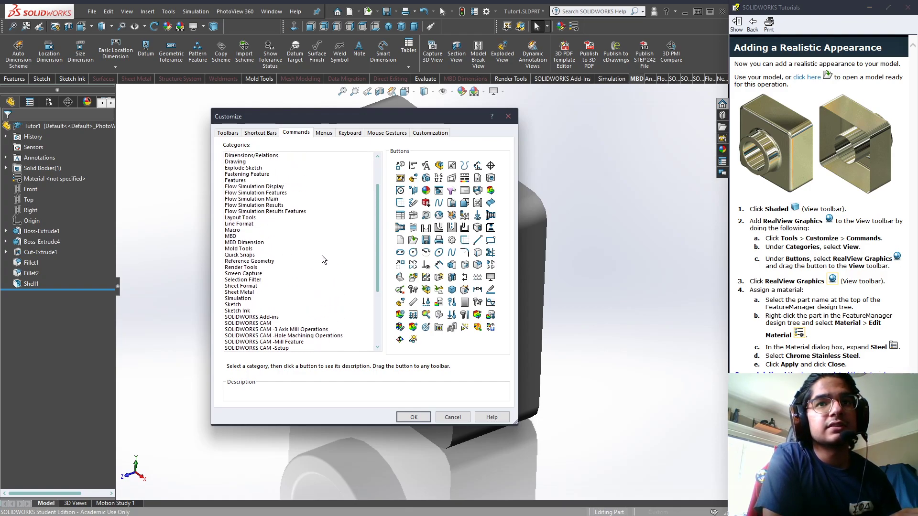
scroll(308, 254, up, 3)
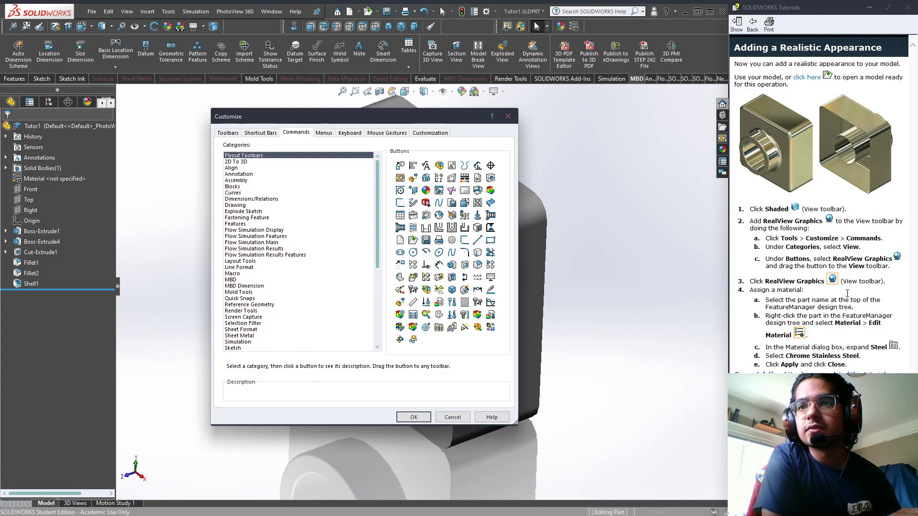
Step: Add the RealView Graphics command from the View category to the end of the MBD ribbon, and close the customization
click(834, 284)
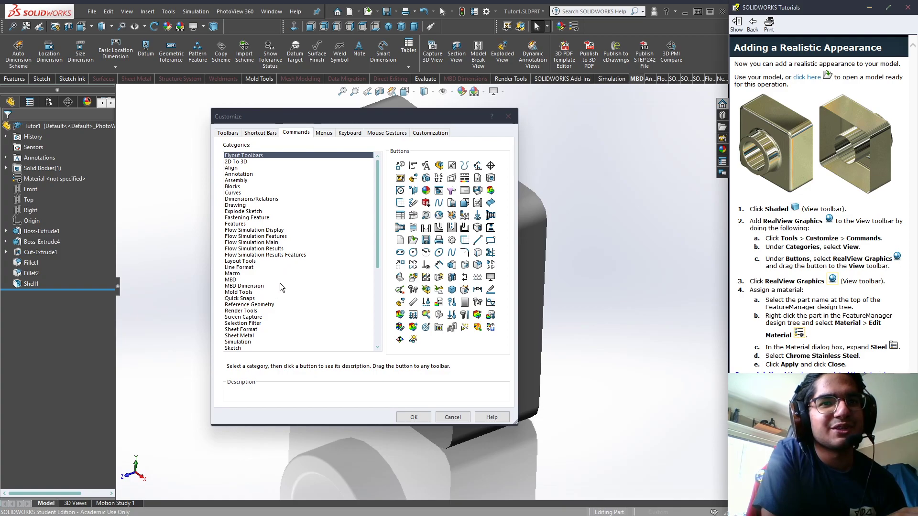
scroll(266, 265, down, 7)
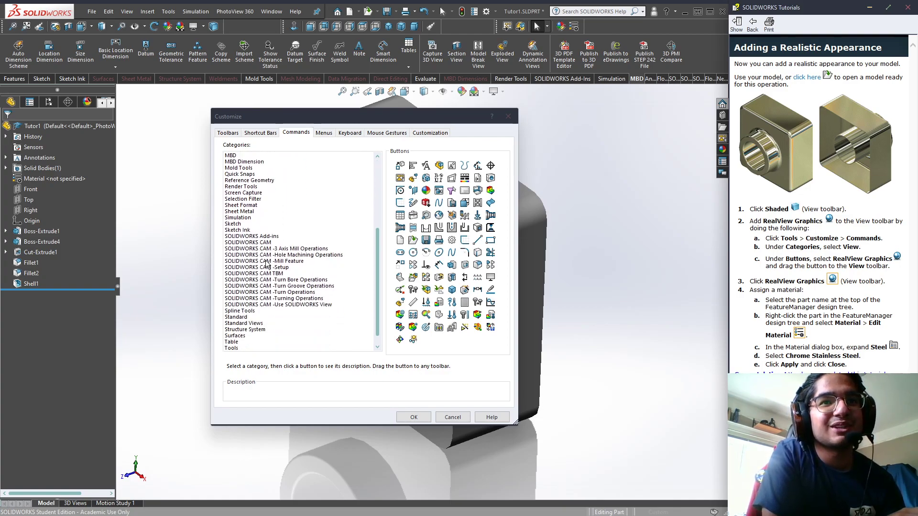
scroll(265, 329, up, 2)
scroll(266, 346, down, 3)
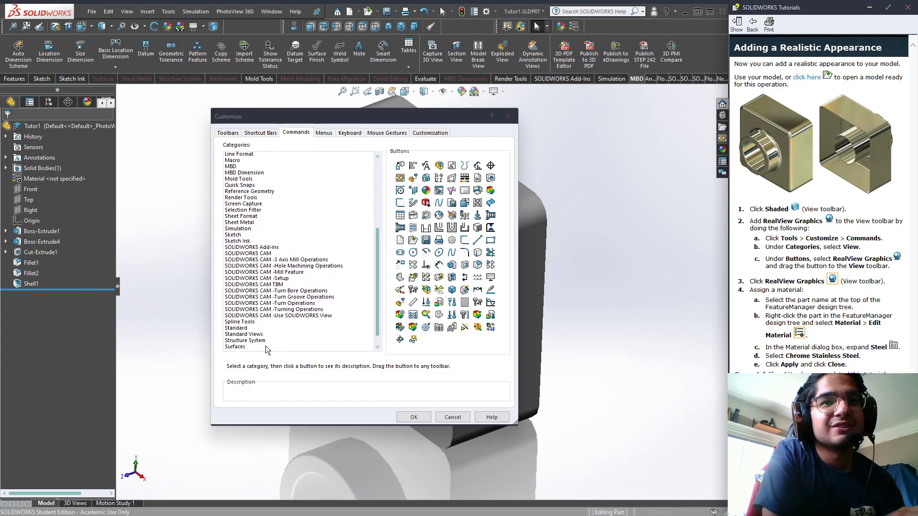
click(234, 335)
click(236, 342)
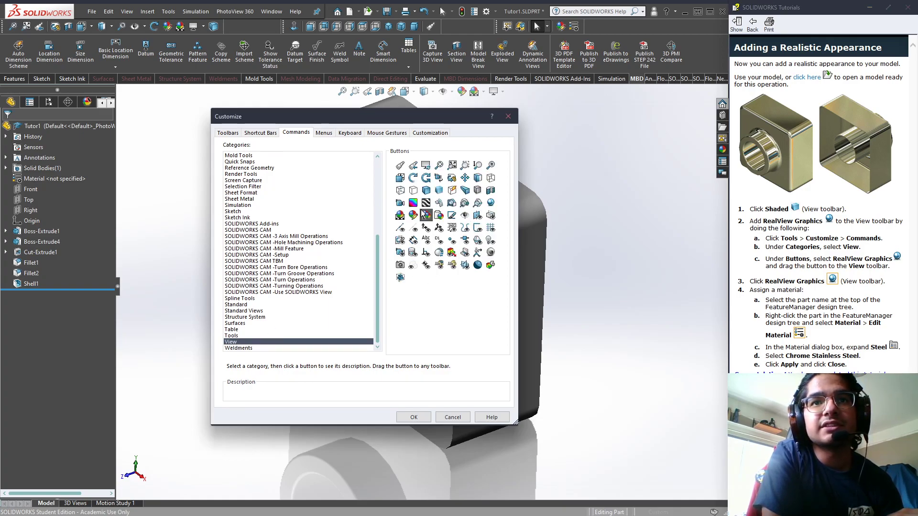
click(491, 203)
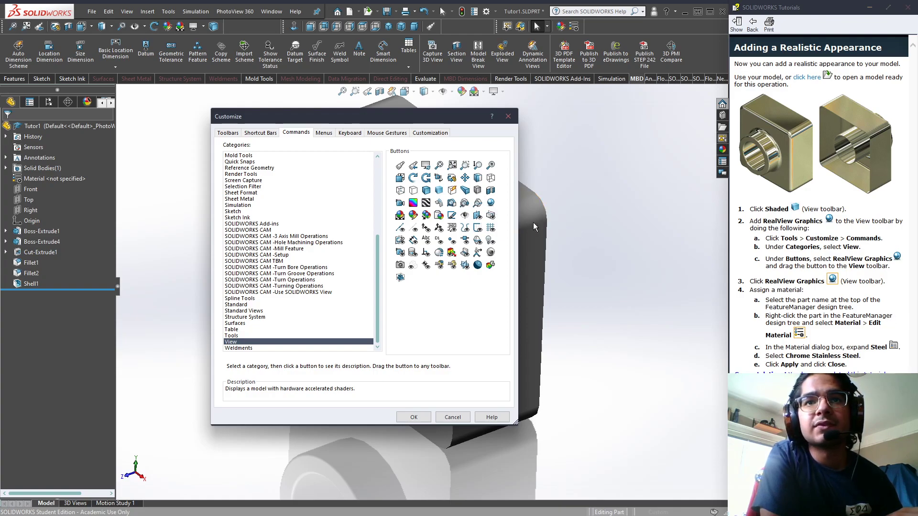
drag(495, 210, 687, 67)
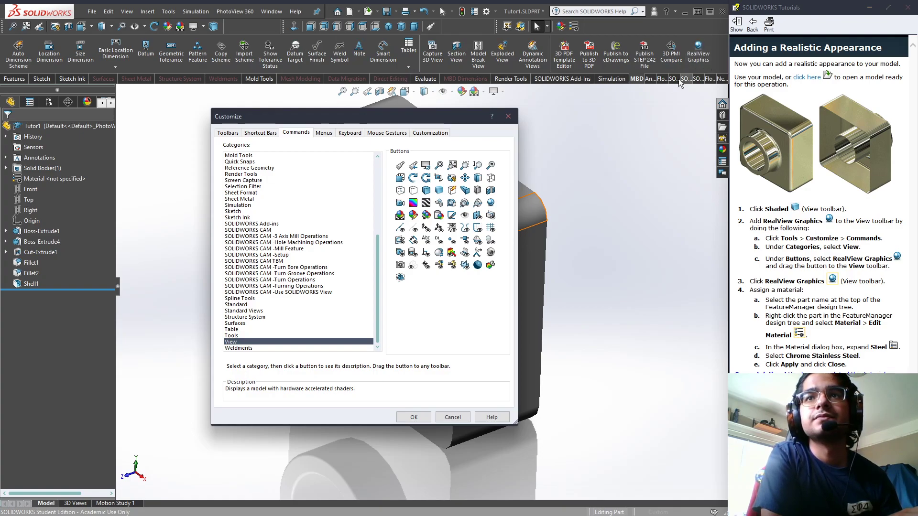
click(508, 116)
Step: Toggle RealView Graphics on and off to compare the model's display, and leave it switched off
click(698, 52)
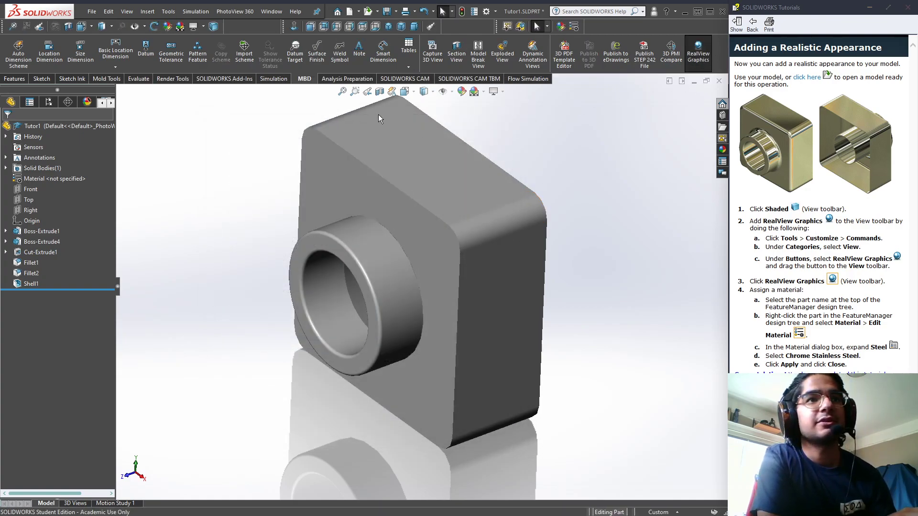
click(695, 49)
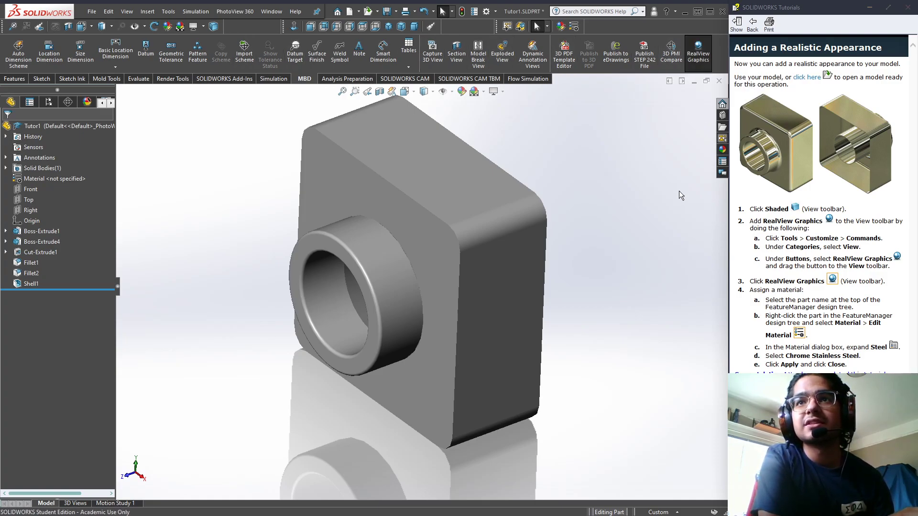
click(704, 54)
click(702, 52)
click(702, 49)
click(702, 49)
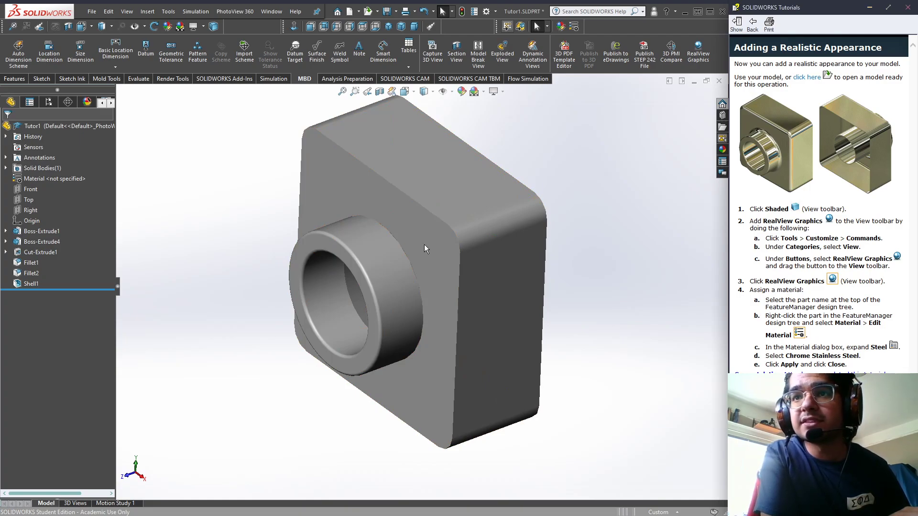
Step: Open the material editor for the Tutor1 part
click(49, 128)
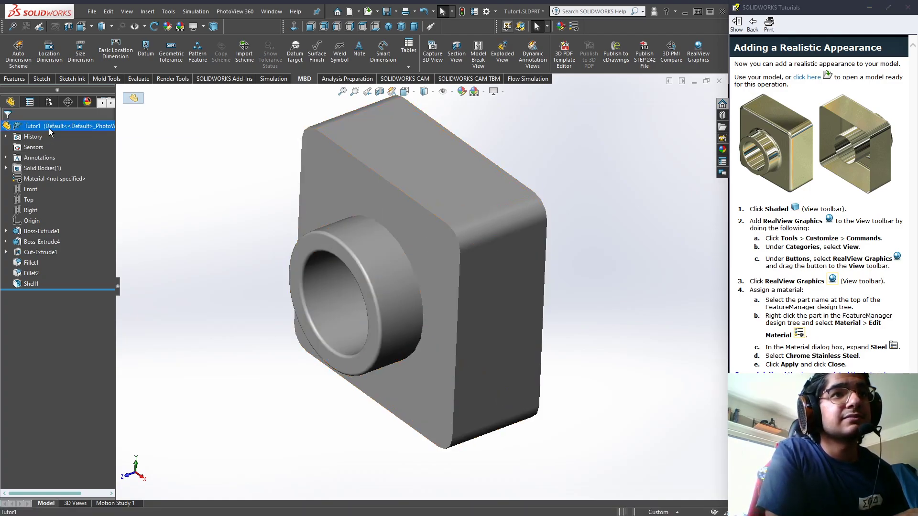
right_click(49, 128)
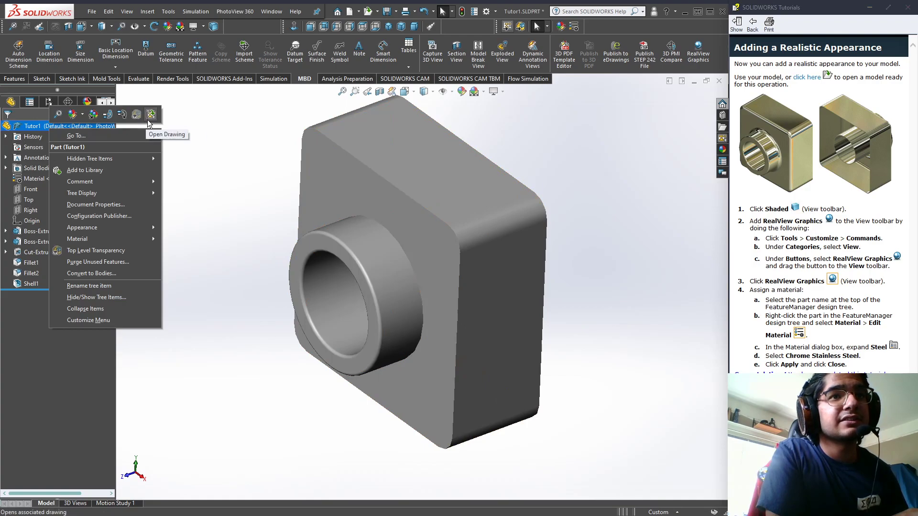
click(22, 127)
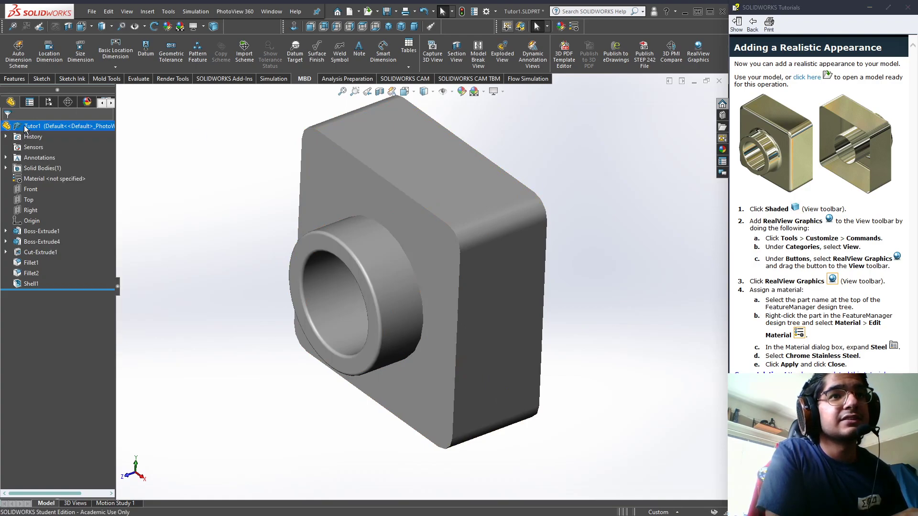
right_click(51, 123)
mouse_move(125, 234)
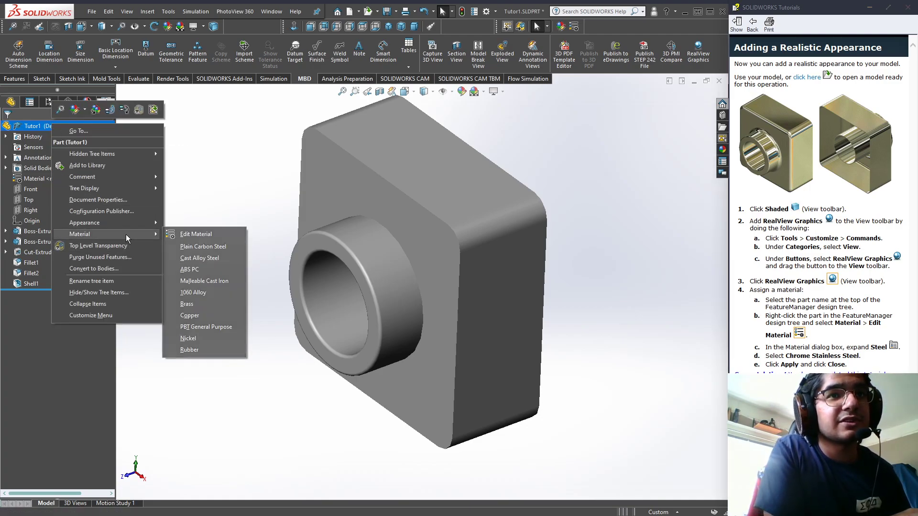
click(171, 234)
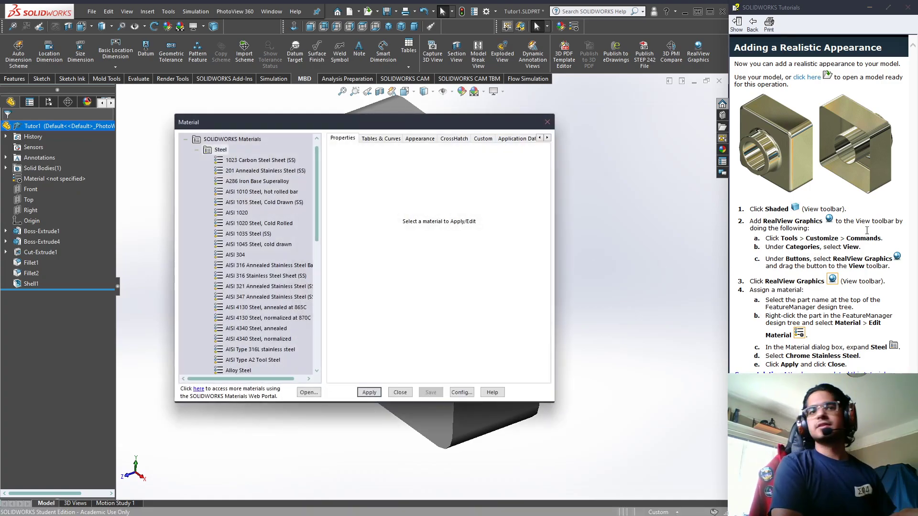
Step: Look through the Steel materials and examine the properties of AISI Type 316L stainless steel
scroll(305, 271, down, 7)
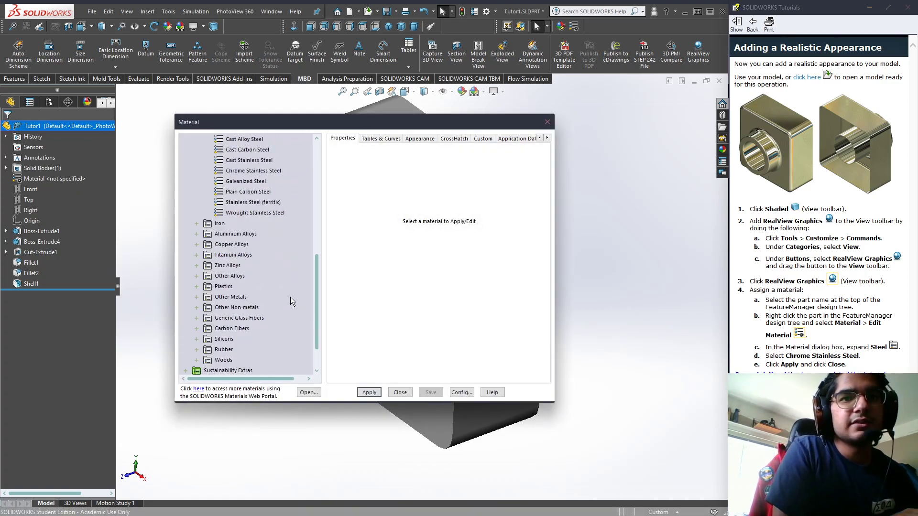
scroll(278, 279, up, 3)
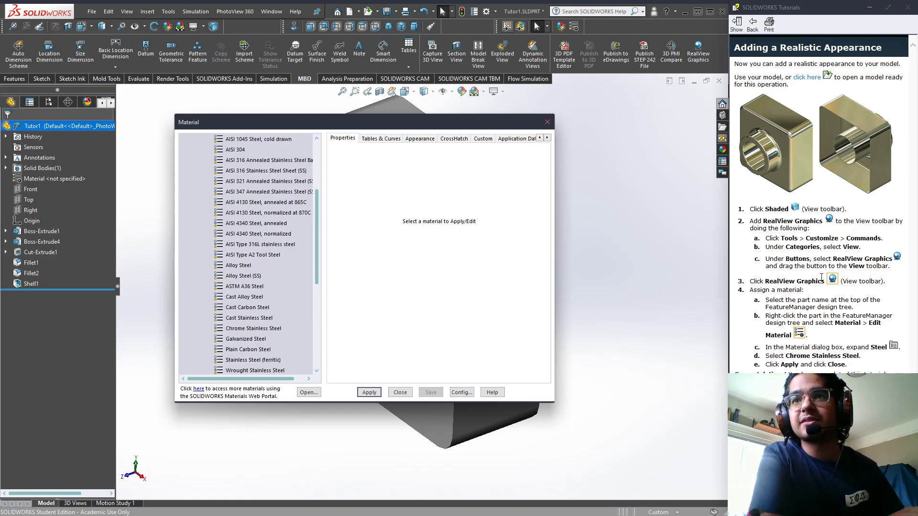
click(785, 358)
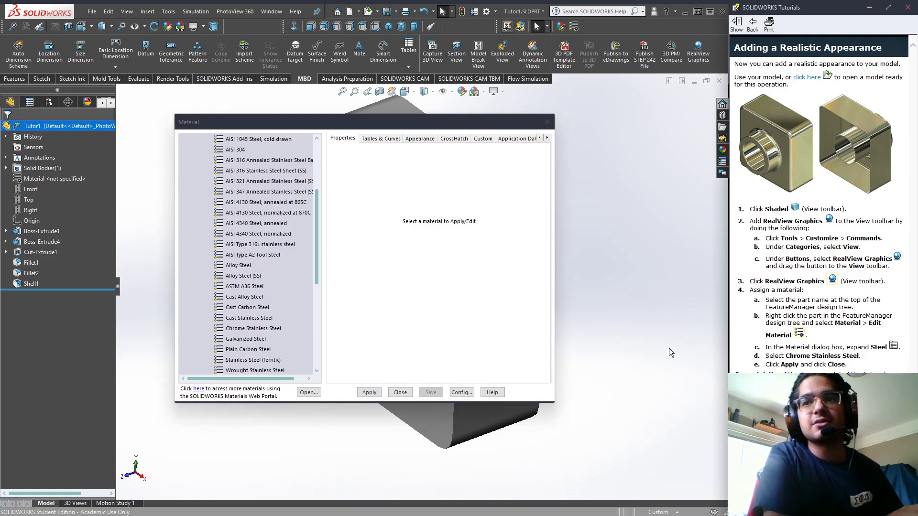
click(263, 329)
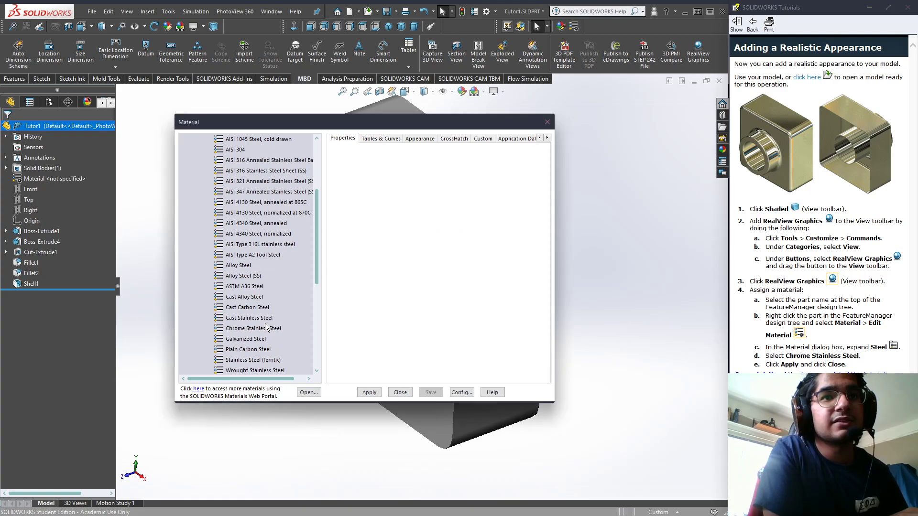
click(253, 245)
scroll(248, 249, down, 2)
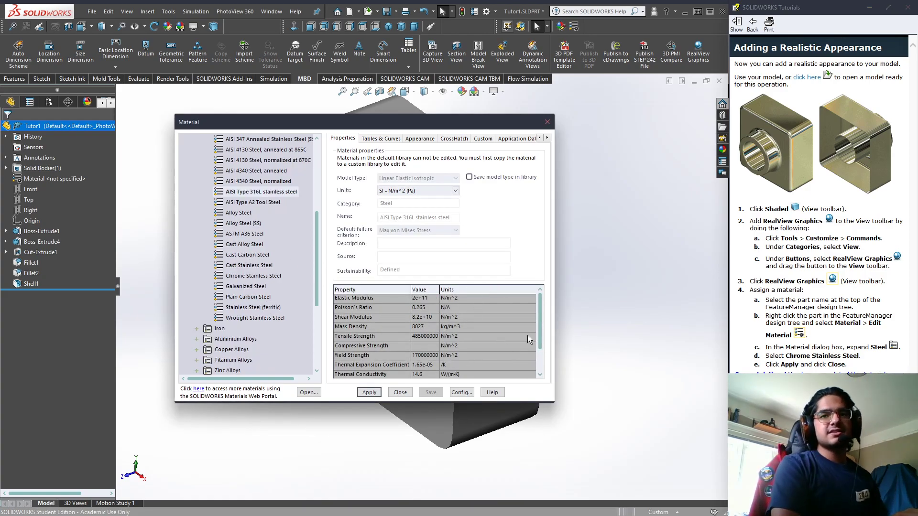
scroll(534, 368, down, 1)
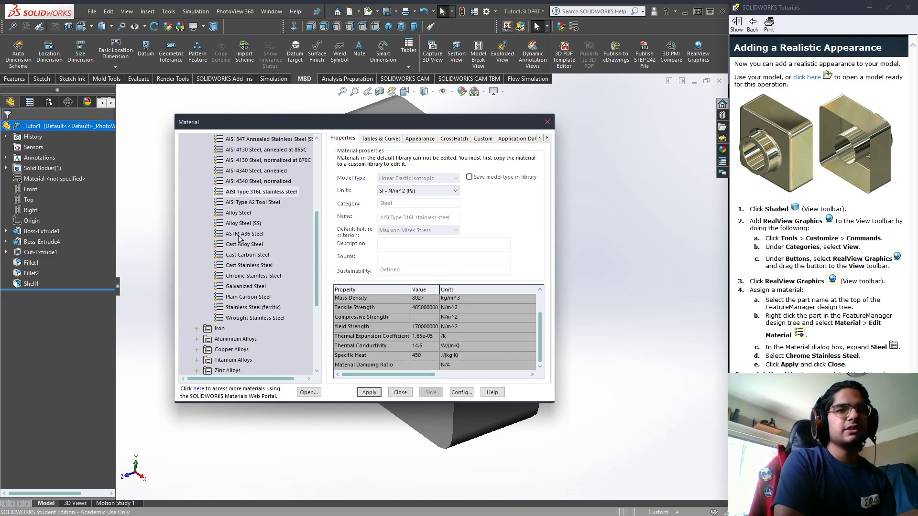
Step: Browse the remaining material categories and examine the cold rolled steel entry in the Building Materials of Sustainability Extras
scroll(291, 279, down, 5)
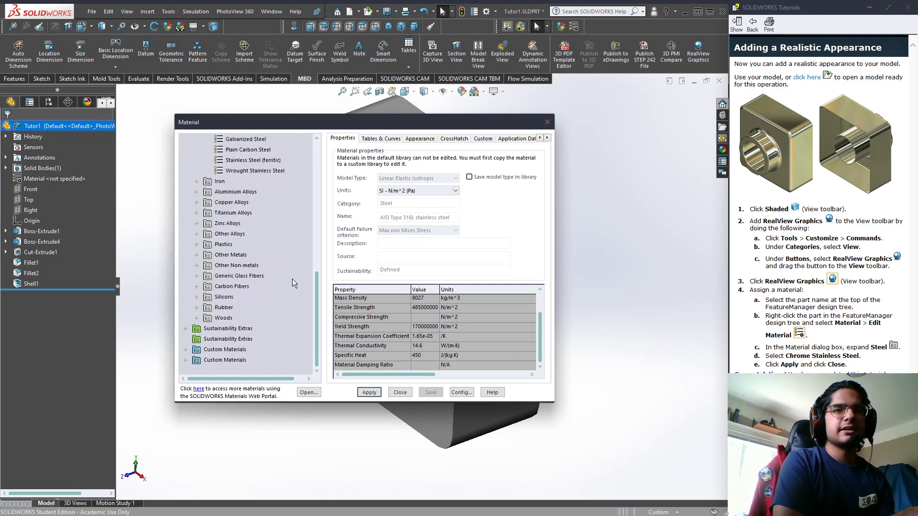
click(231, 287)
click(230, 233)
scroll(231, 234, up, 3)
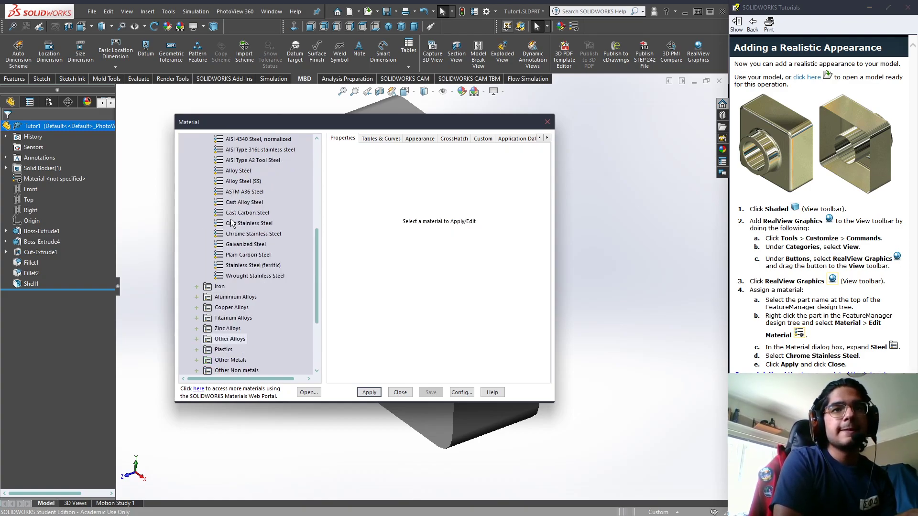
scroll(211, 322, up, 4)
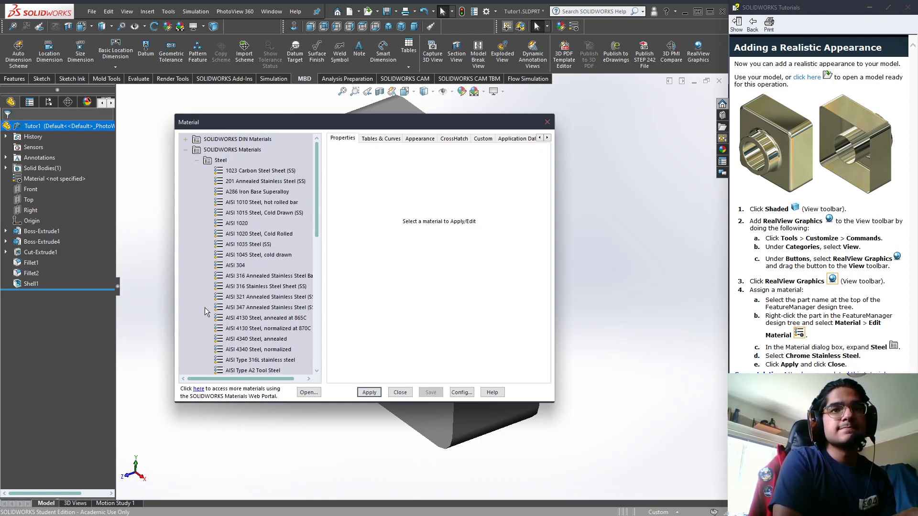
click(197, 160)
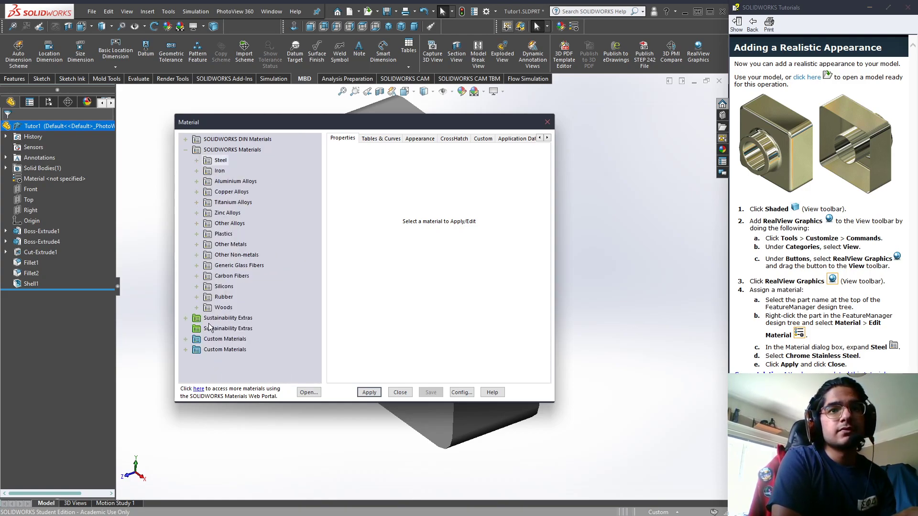
click(187, 323)
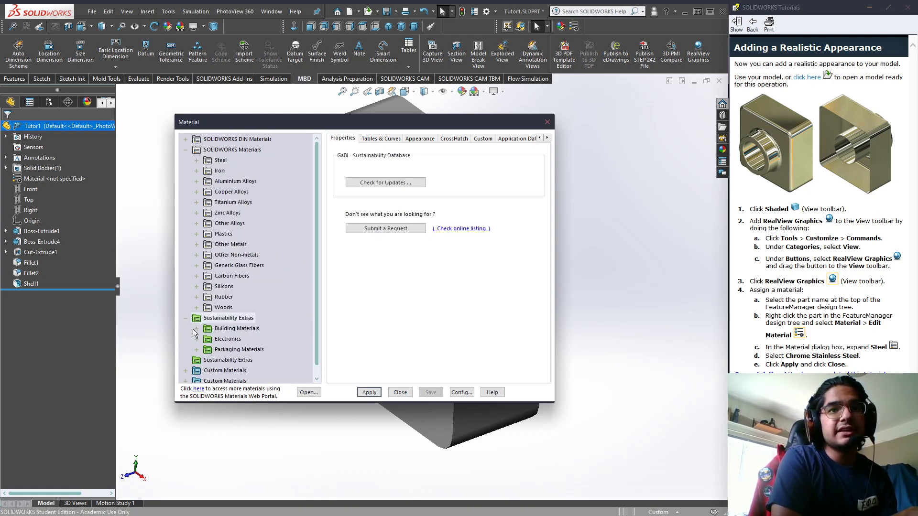
click(196, 328)
click(237, 228)
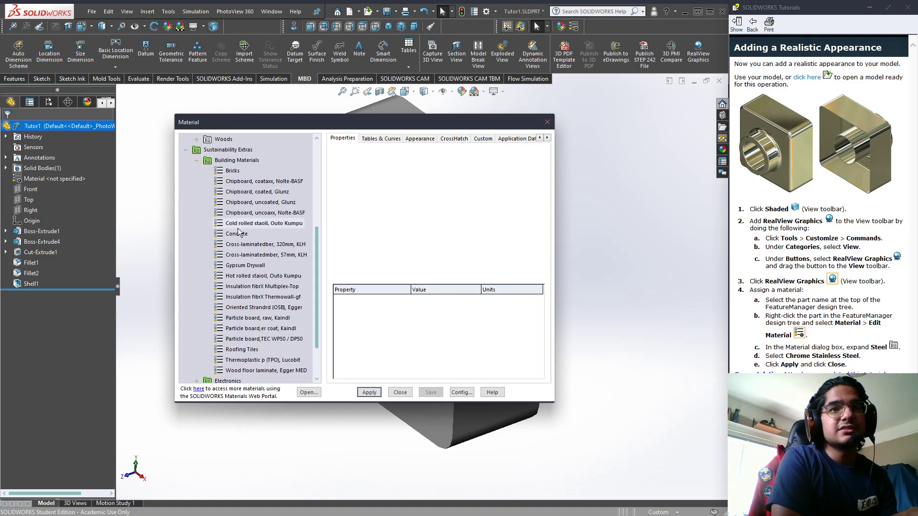
click(239, 203)
scroll(242, 228, up, 5)
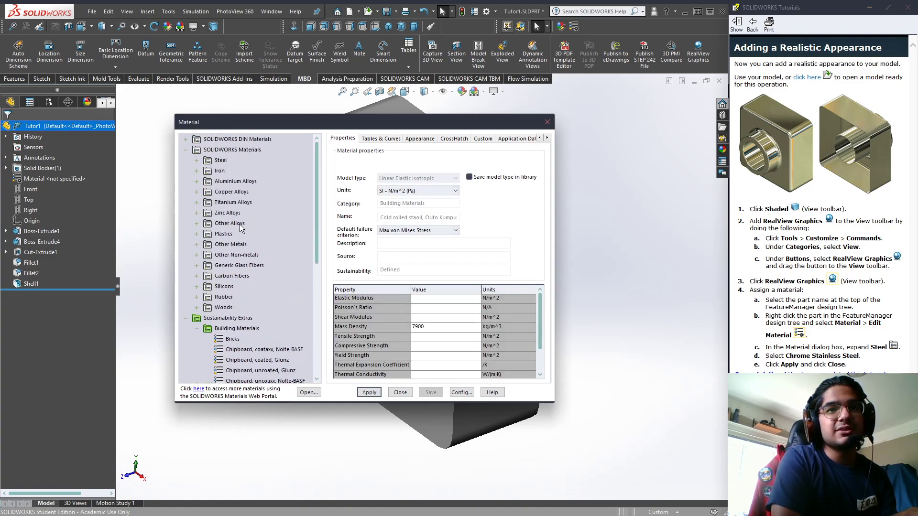
right_click(215, 329)
Step: Assign Pure Gold from the Other Metals category to the part and close the material editor
click(212, 234)
click(200, 244)
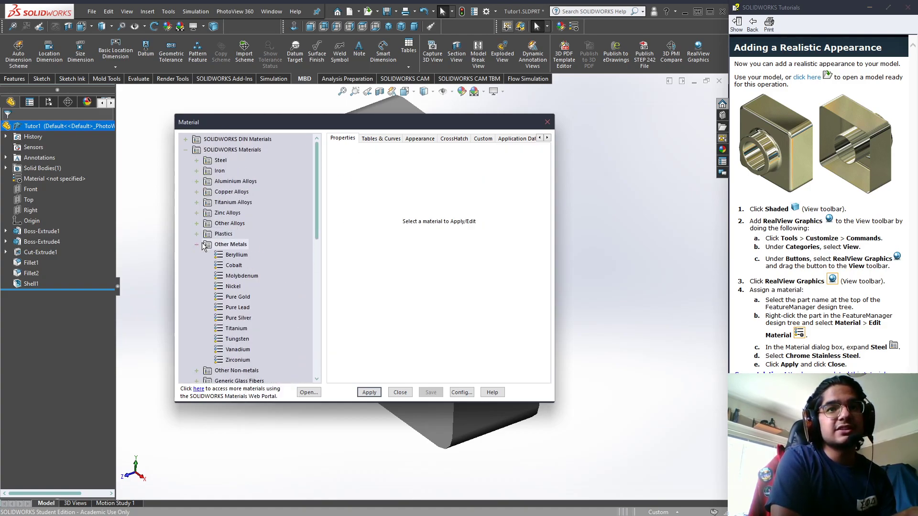
click(239, 297)
click(369, 392)
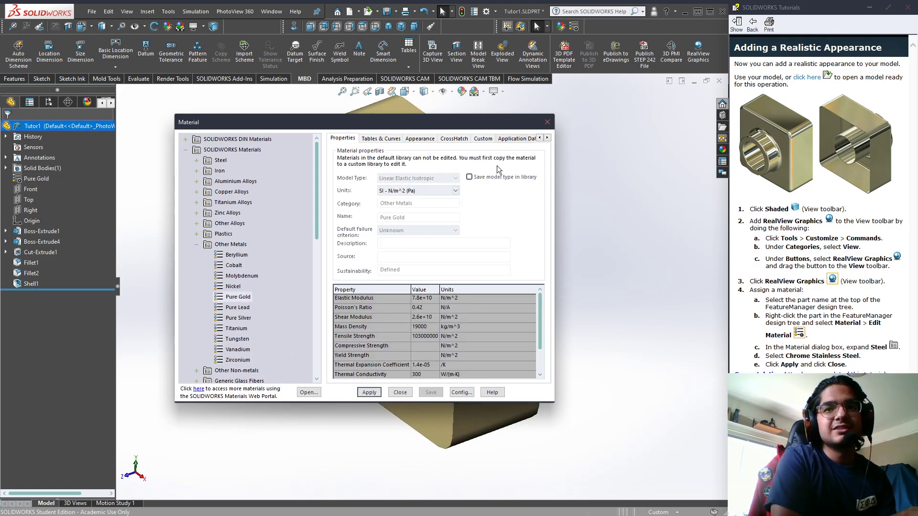
click(411, 393)
Step: Turn on RealView Graphics and orbit the gold part to view its reflective finish
middle_drag(481, 372, 506, 350)
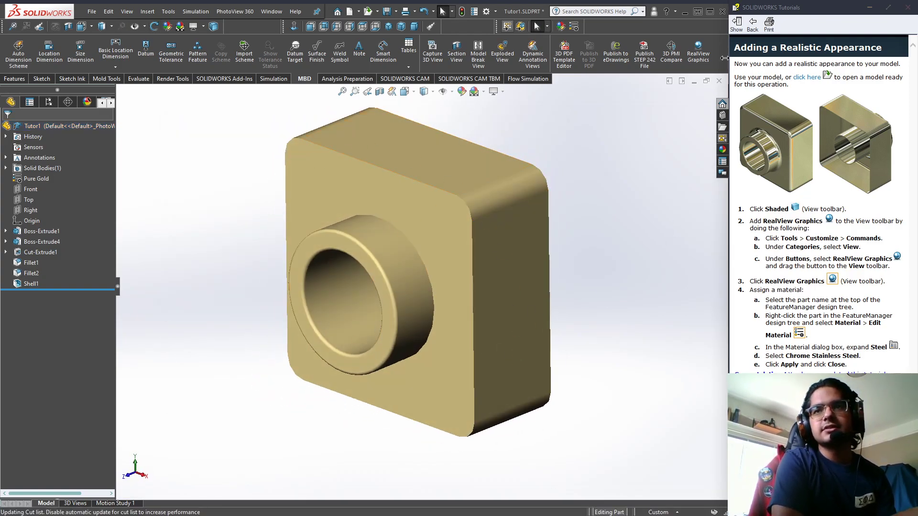
click(698, 50)
middle_drag(613, 402, 460, 333)
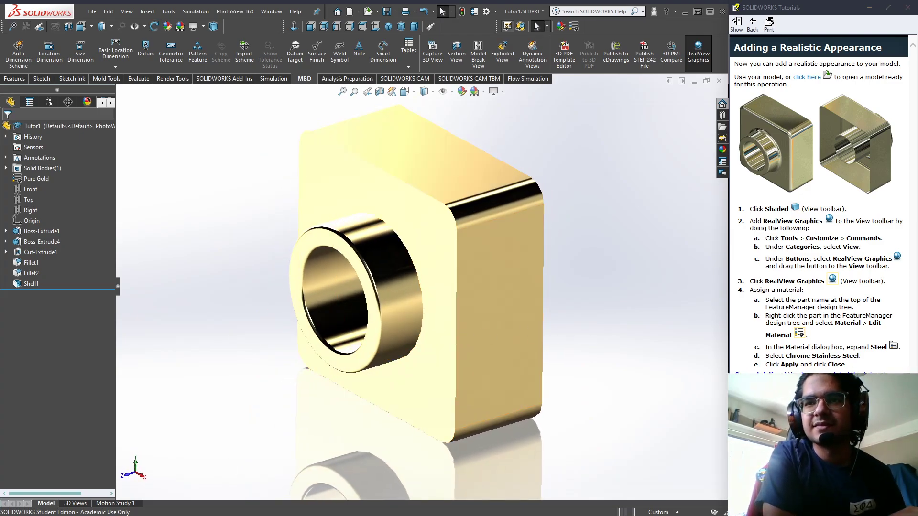